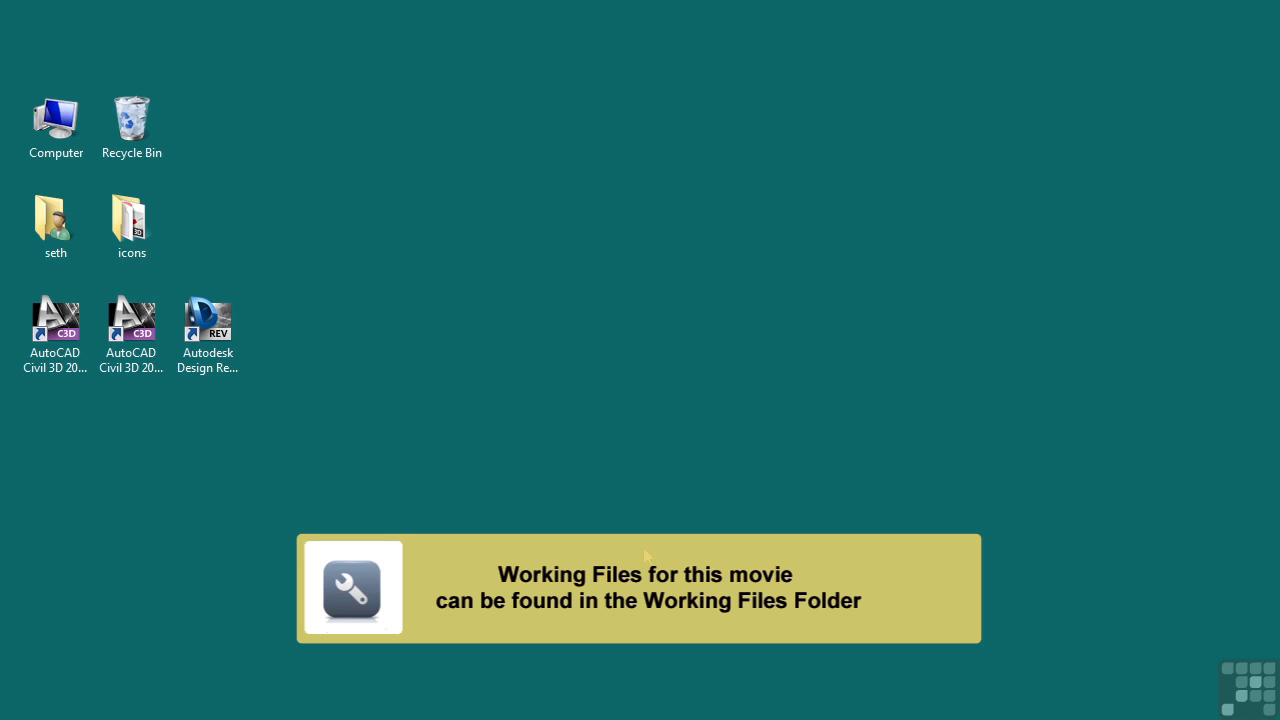
# Step: Clear the Drawings folder window and zoom in on the alignment between stations 8+00 and 11+00
pyautogui.hotkey('alt', 'Tab')
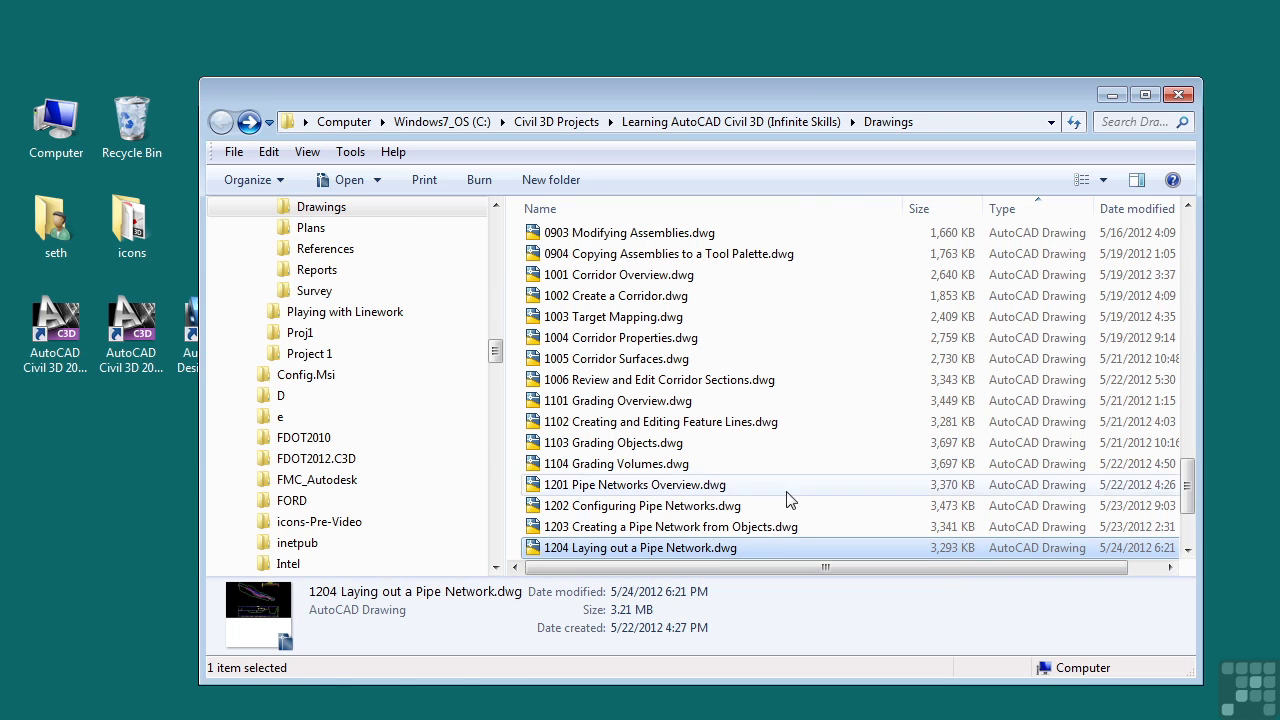
pyautogui.click(1112, 95)
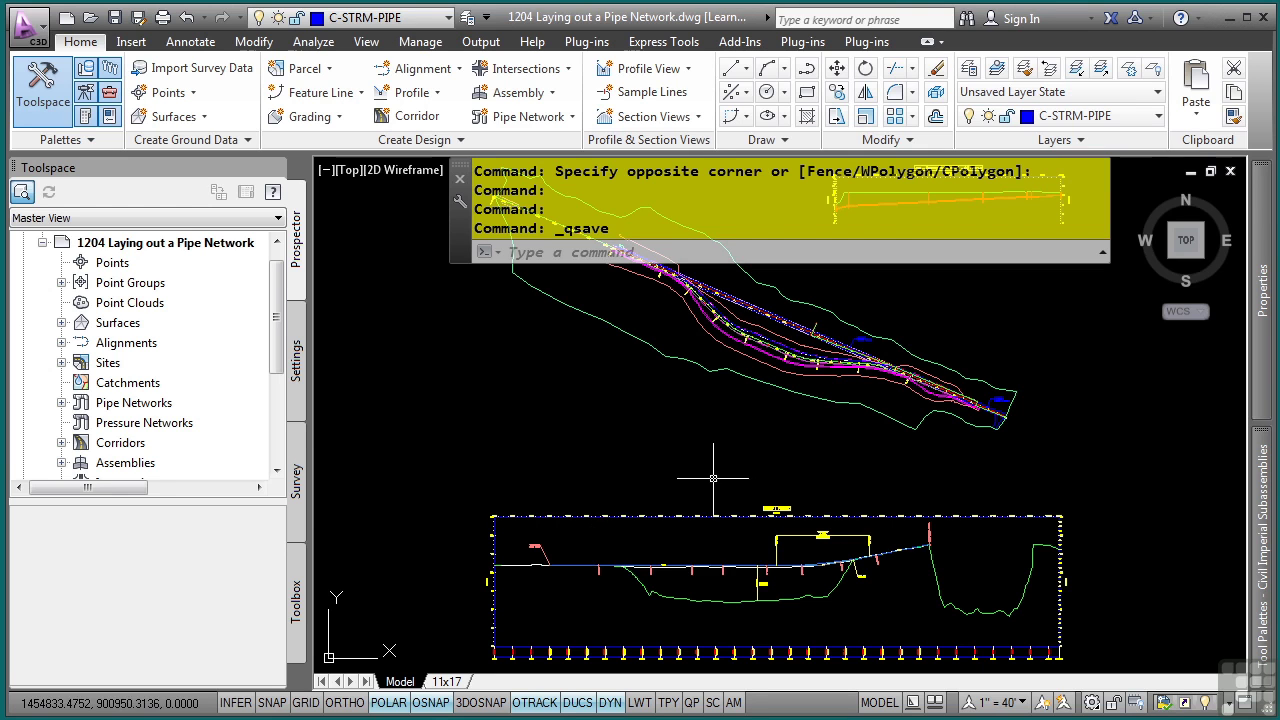
pyautogui.moveTo(700, 434); pyautogui.dragTo(647, 558, button='middle')
pyautogui.scroll(4, 647, 558)
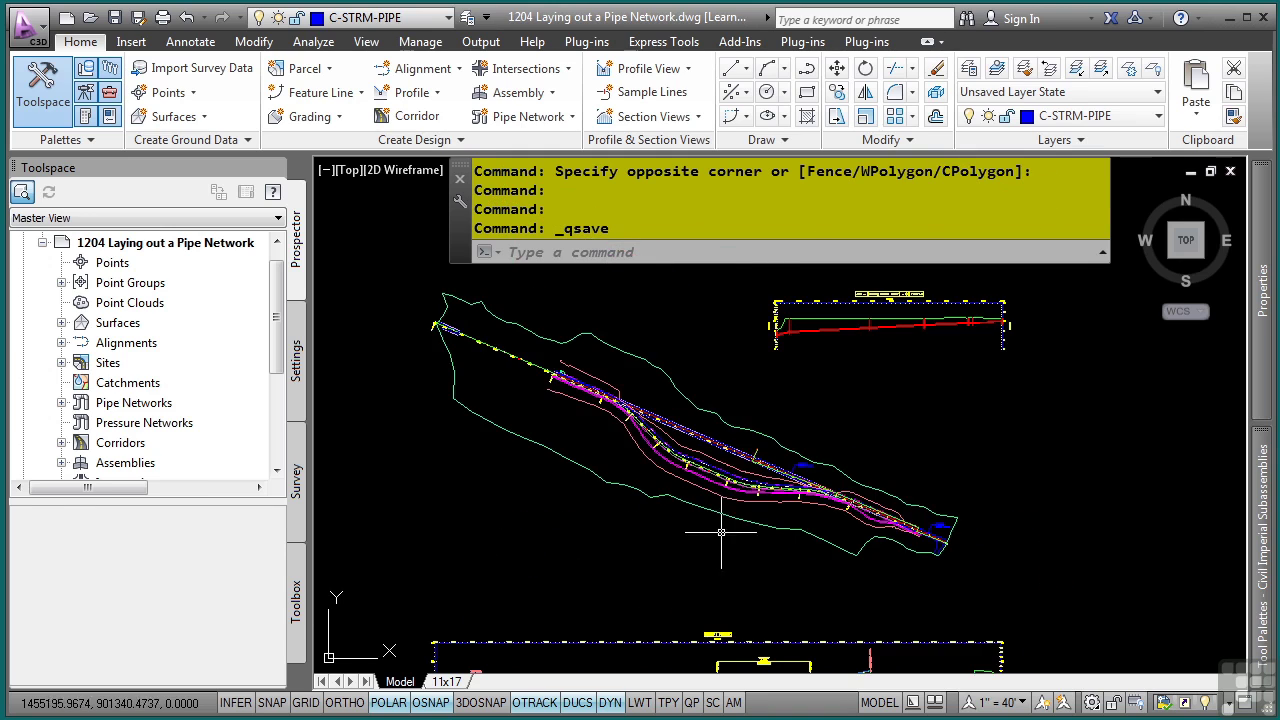
pyautogui.scroll(3, 874, 509)
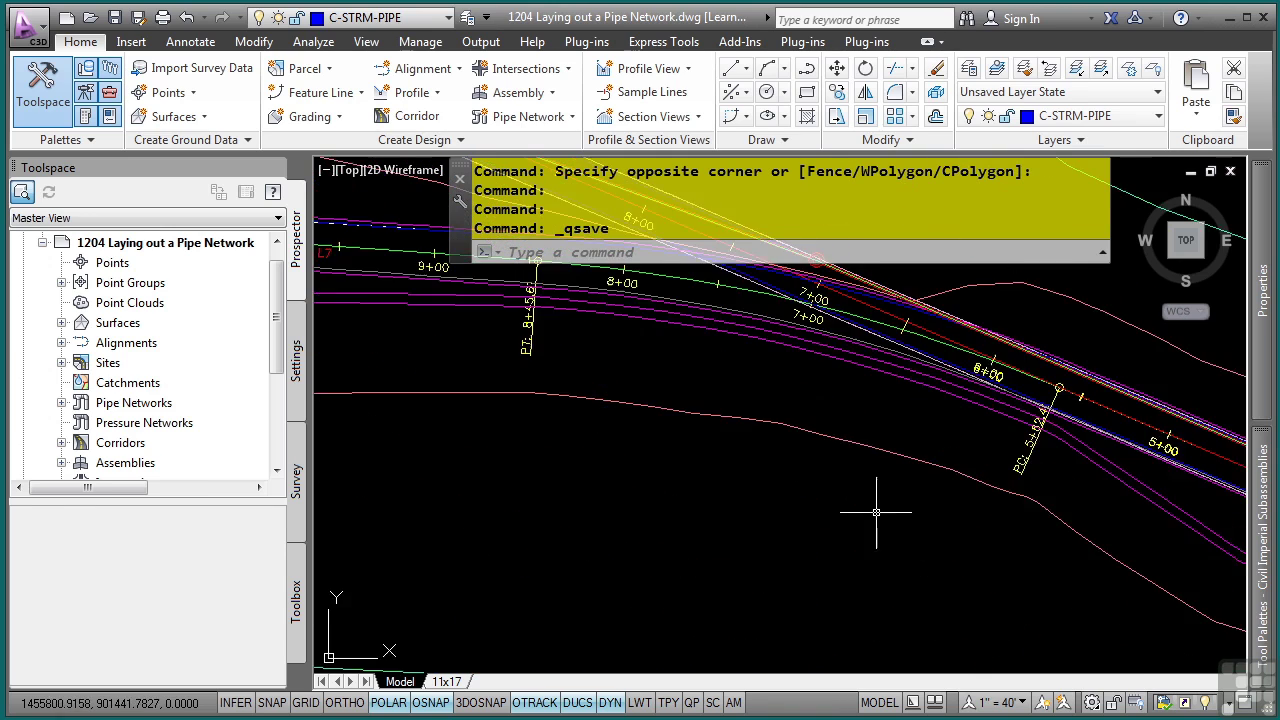
pyautogui.moveTo(894, 517)
pyautogui.mouseDown(button='middle')
pyautogui.moveTo(914, 617)
pyautogui.moveTo(1147, 665)
pyautogui.mouseUp(button='middle')
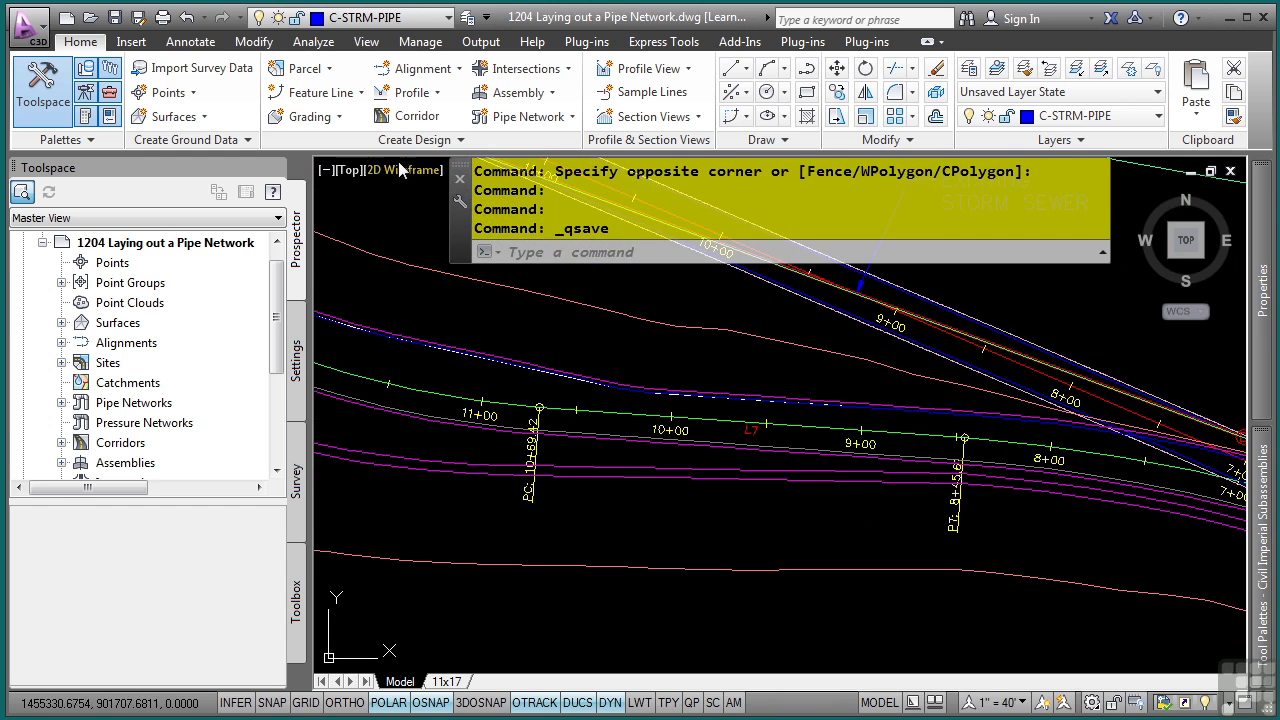
# Step: Name the new pipe network 'STORM -1' and assign it the Storm Sewer parts list
pyautogui.click(506, 120)
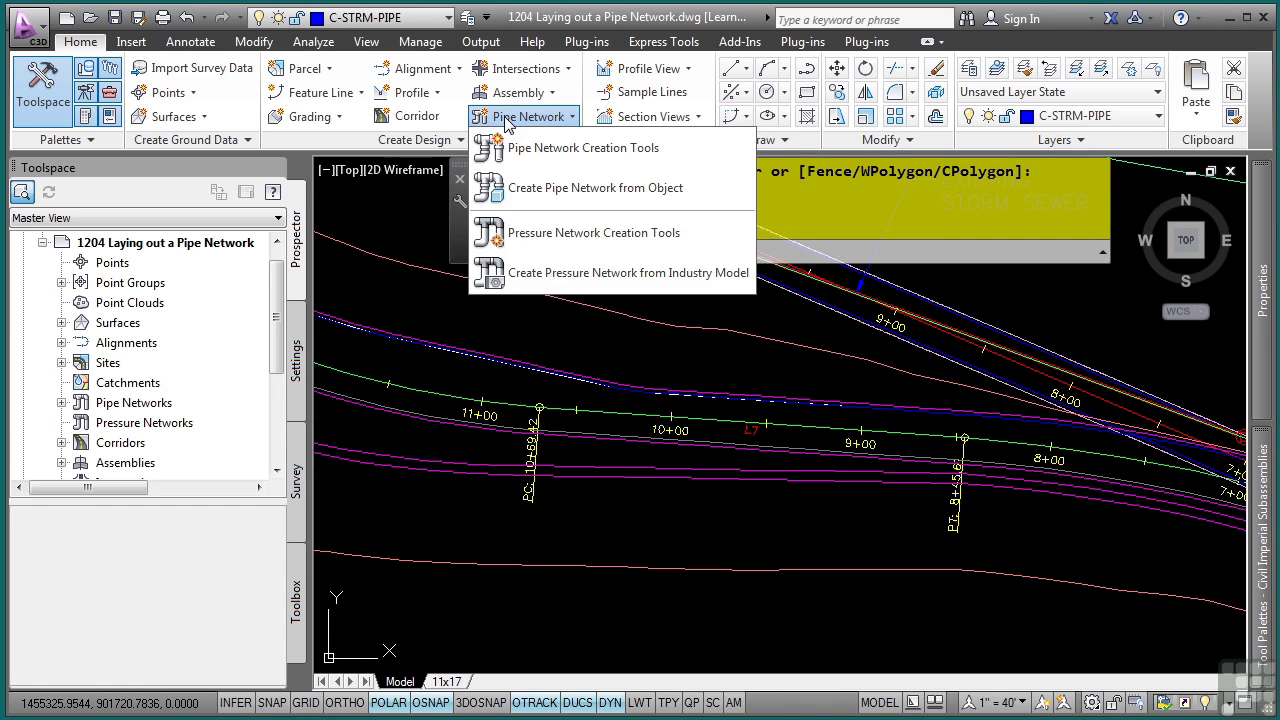
pyautogui.click(585, 159)
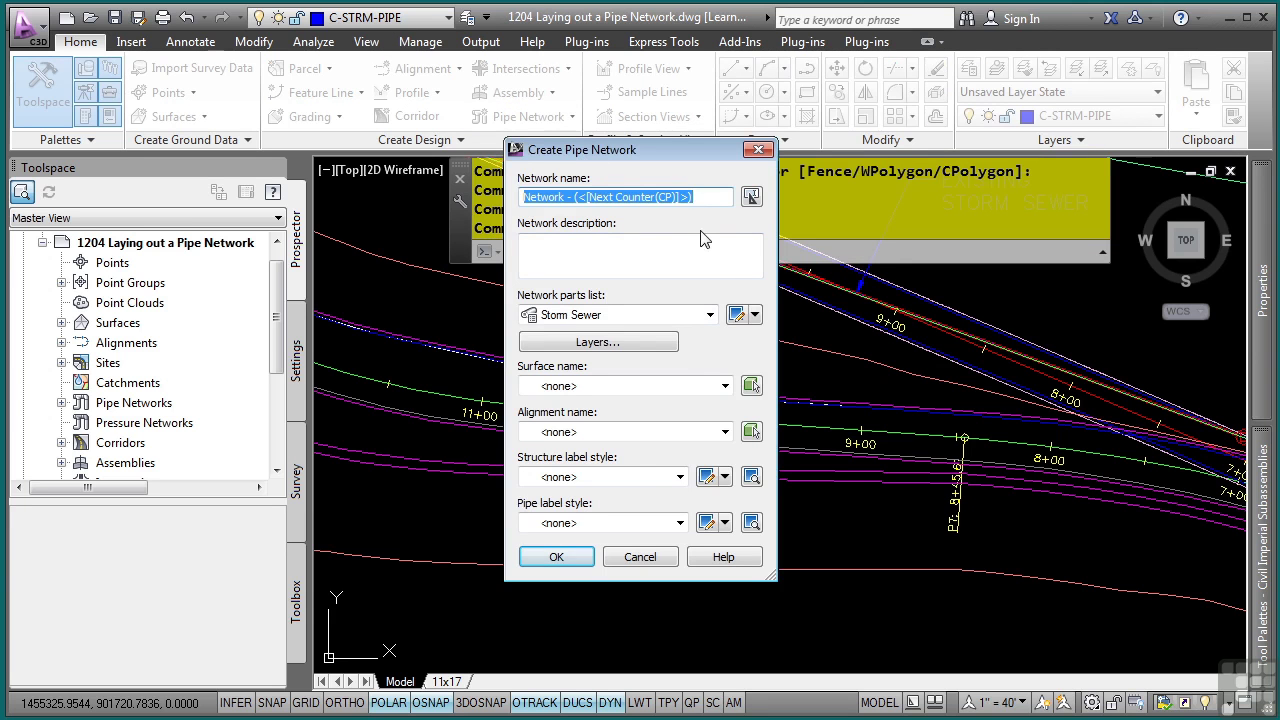
pyautogui.write('STOR')
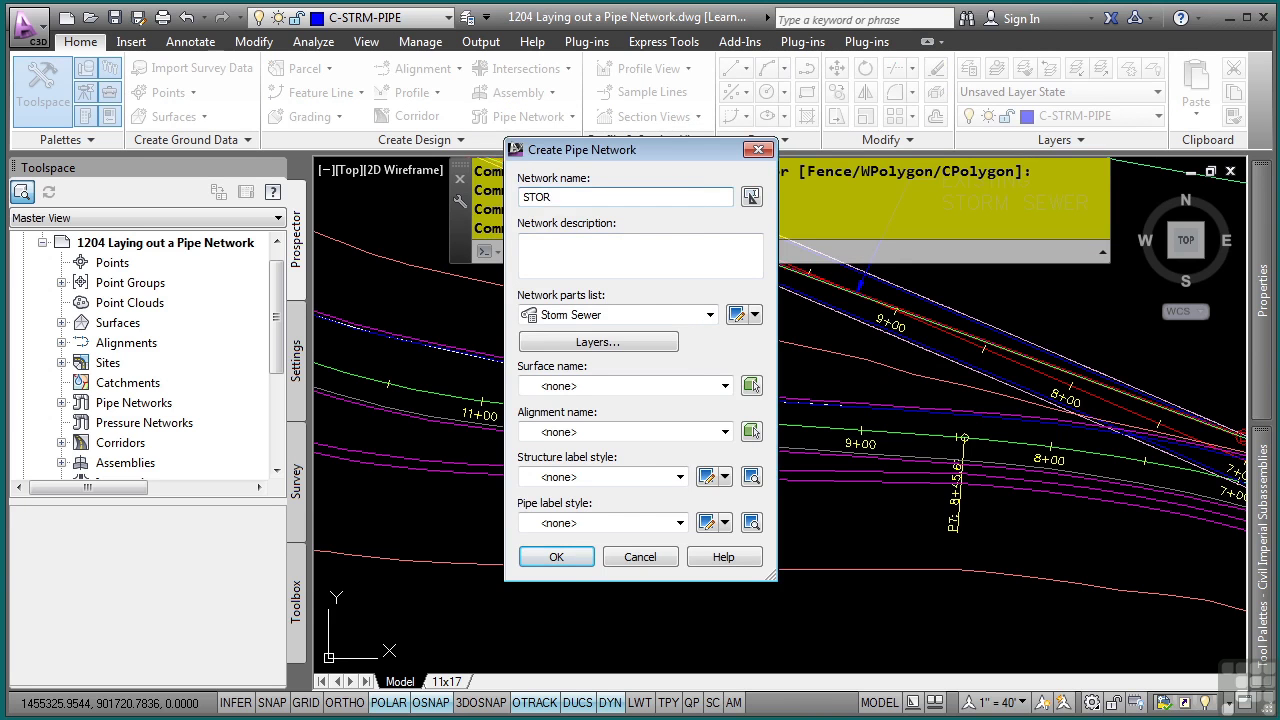
pyautogui.write('M -1')
pyautogui.click(650, 315)
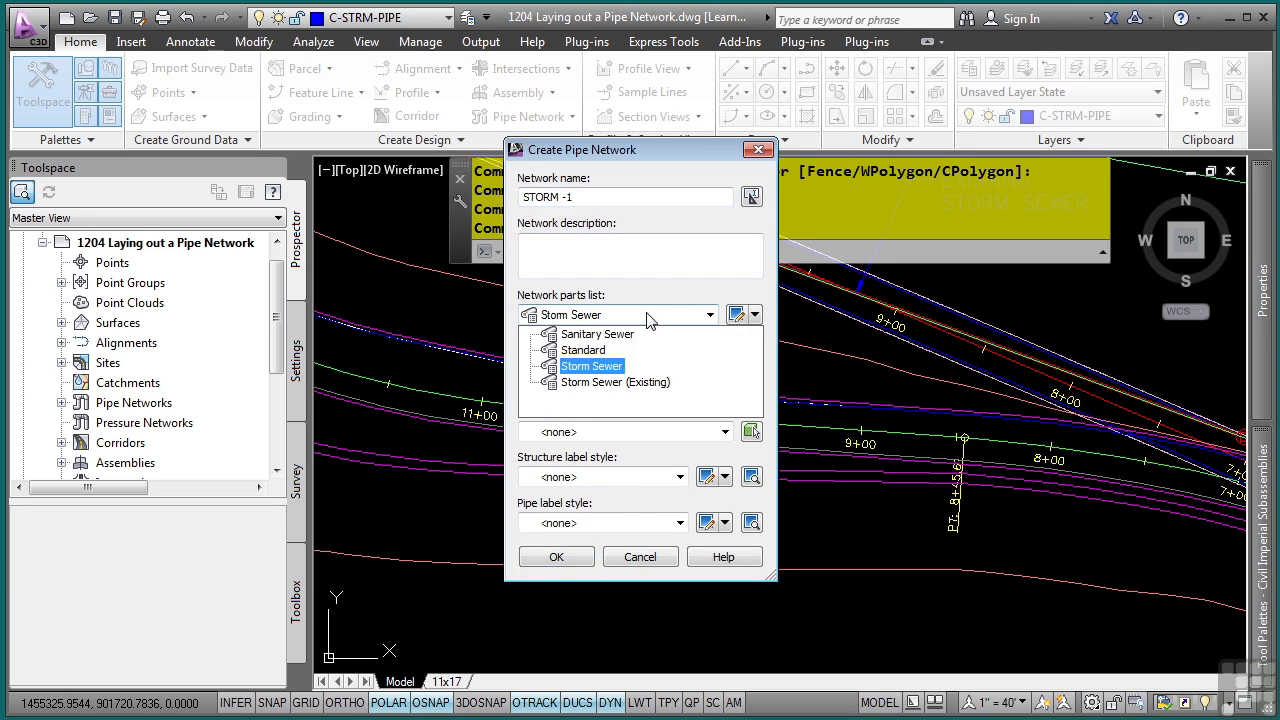
pyautogui.click(595, 366)
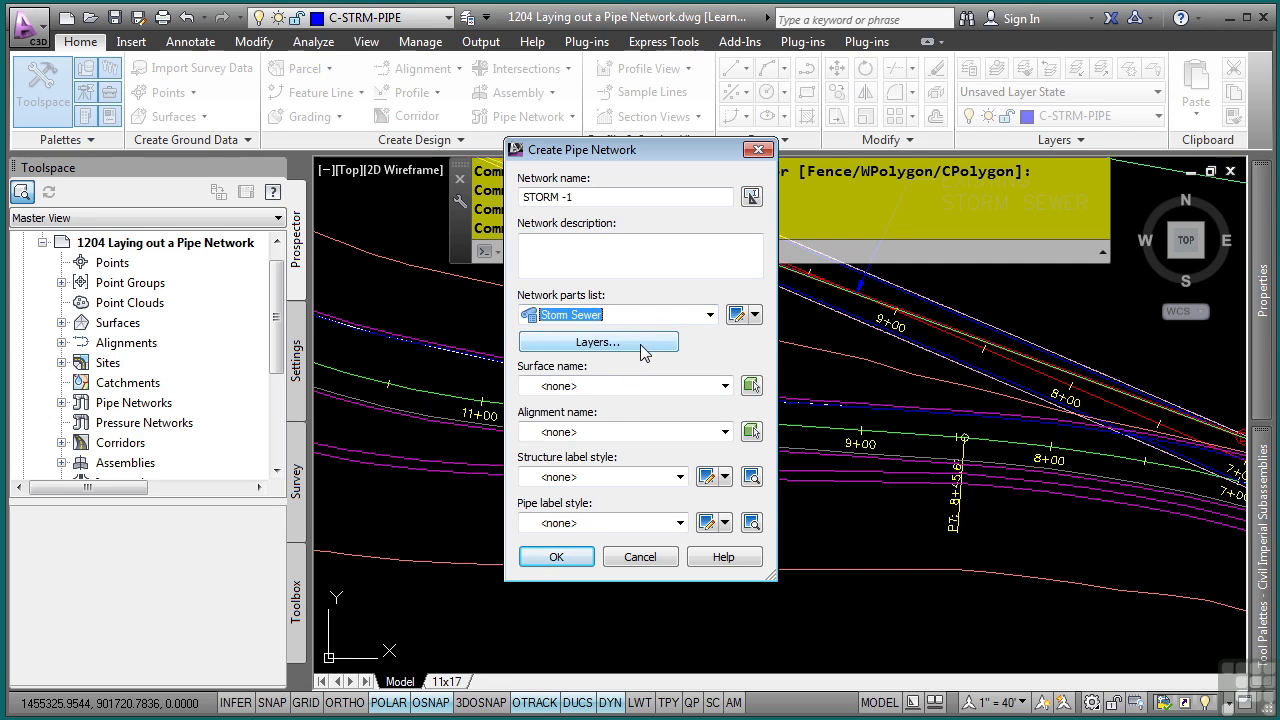
# Step: Add a -P suffix to the pipe and structure plan layers: C-STRM-PIPE-P and C-STRM-STRC-P
pyautogui.click(641, 352)
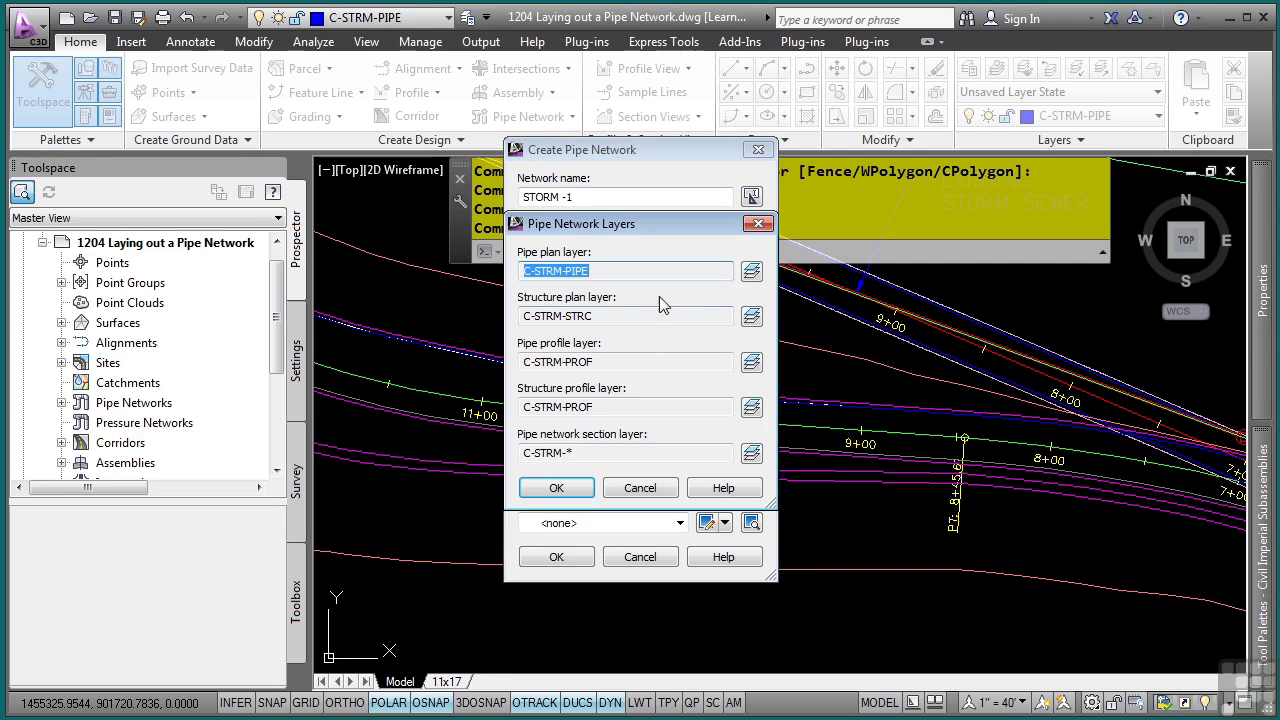
pyautogui.click(750, 273)
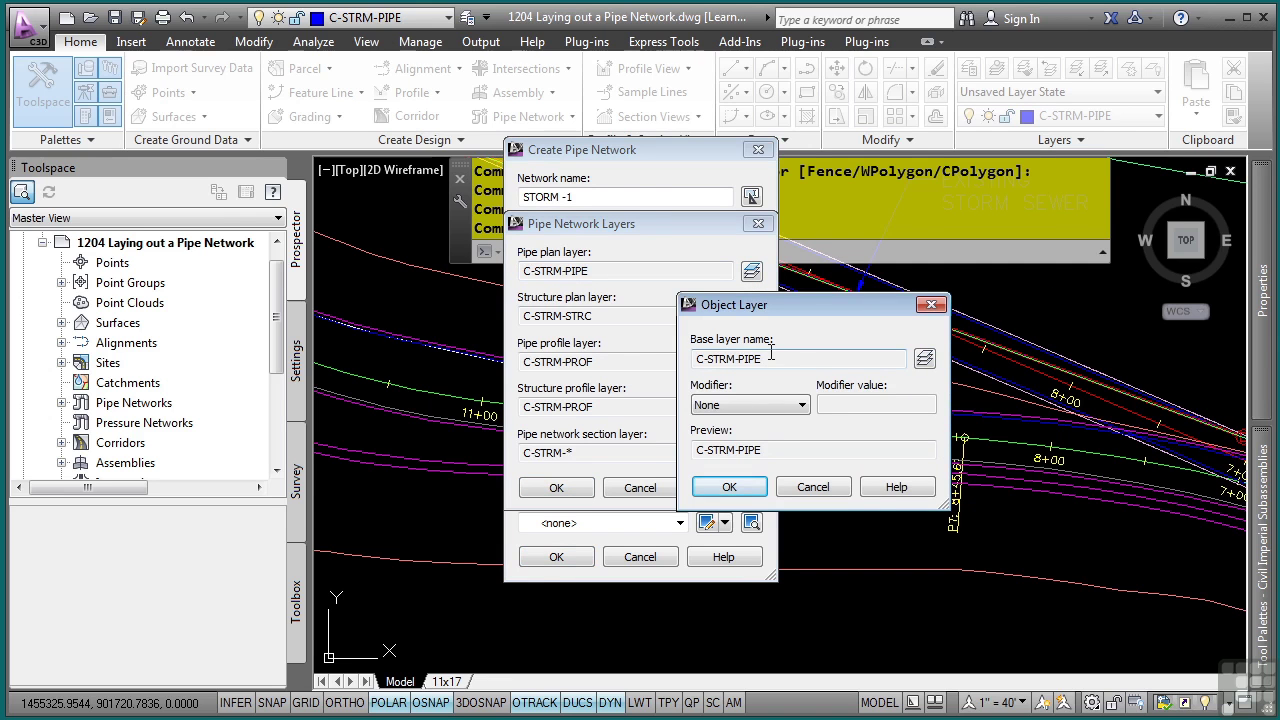
pyautogui.click(798, 406)
pyautogui.click(726, 449)
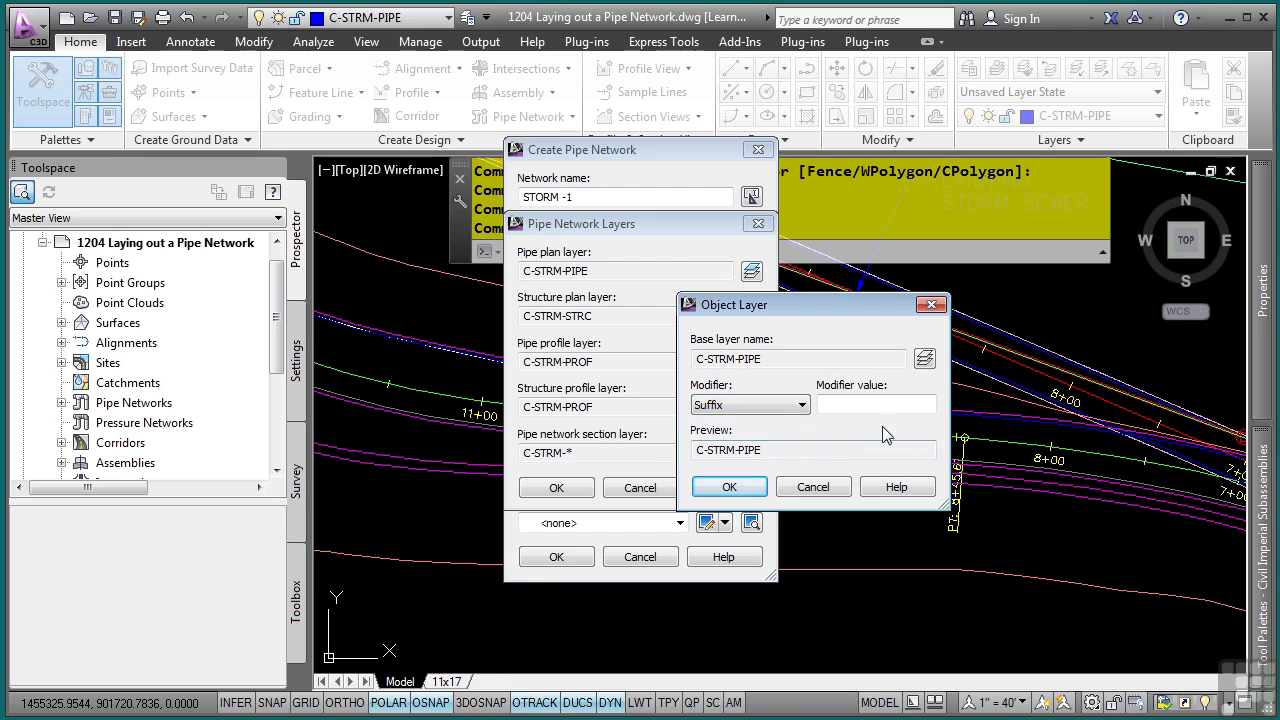
pyautogui.click(884, 402)
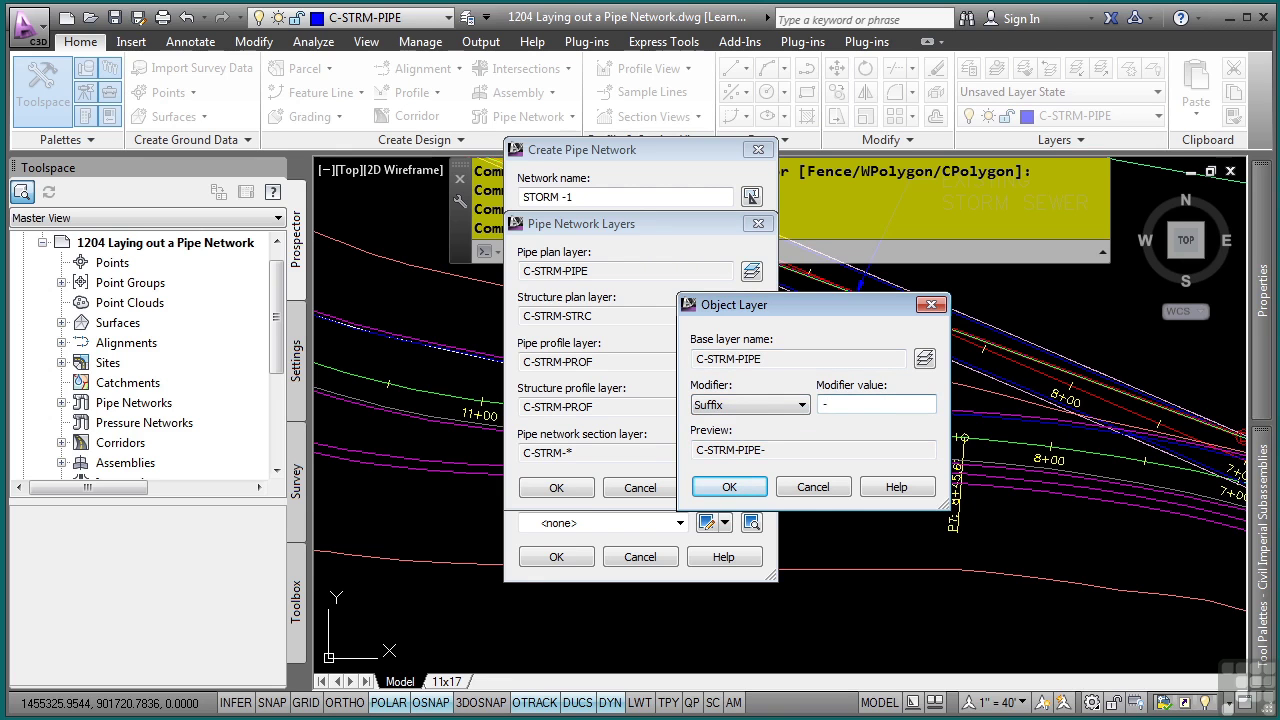
pyautogui.click(729, 487)
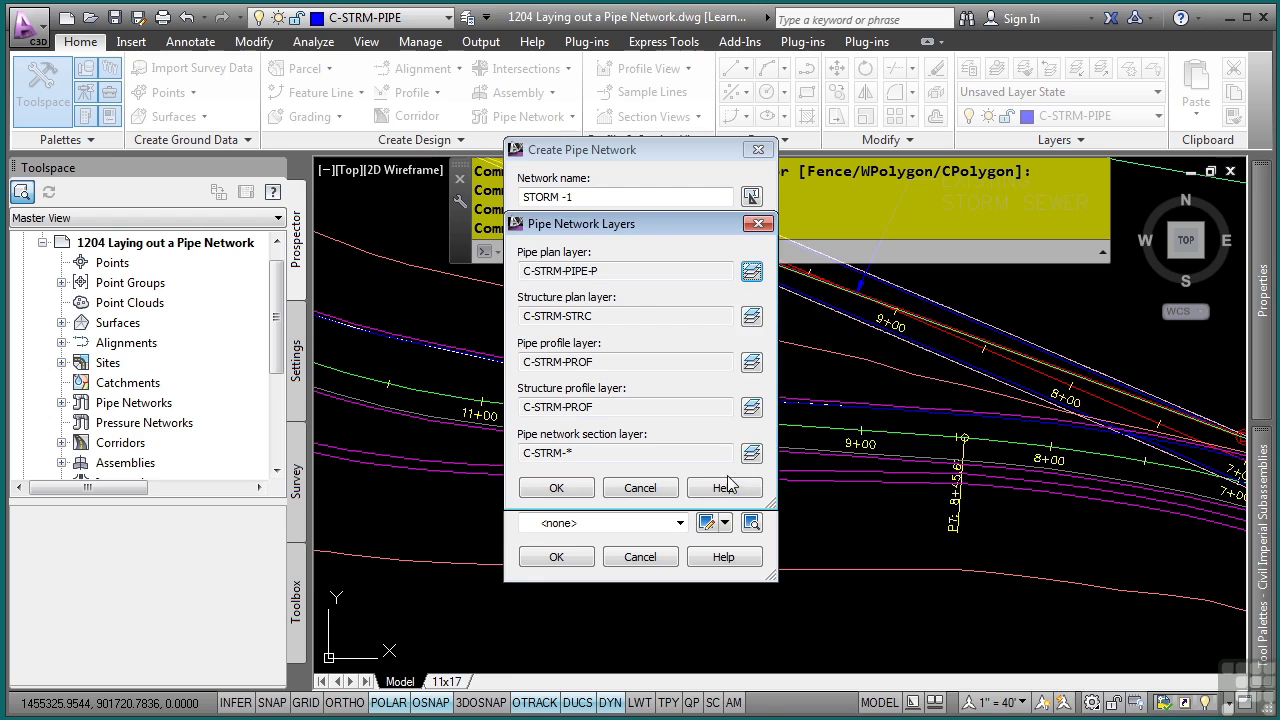
pyautogui.click(751, 317)
pyautogui.click(751, 404)
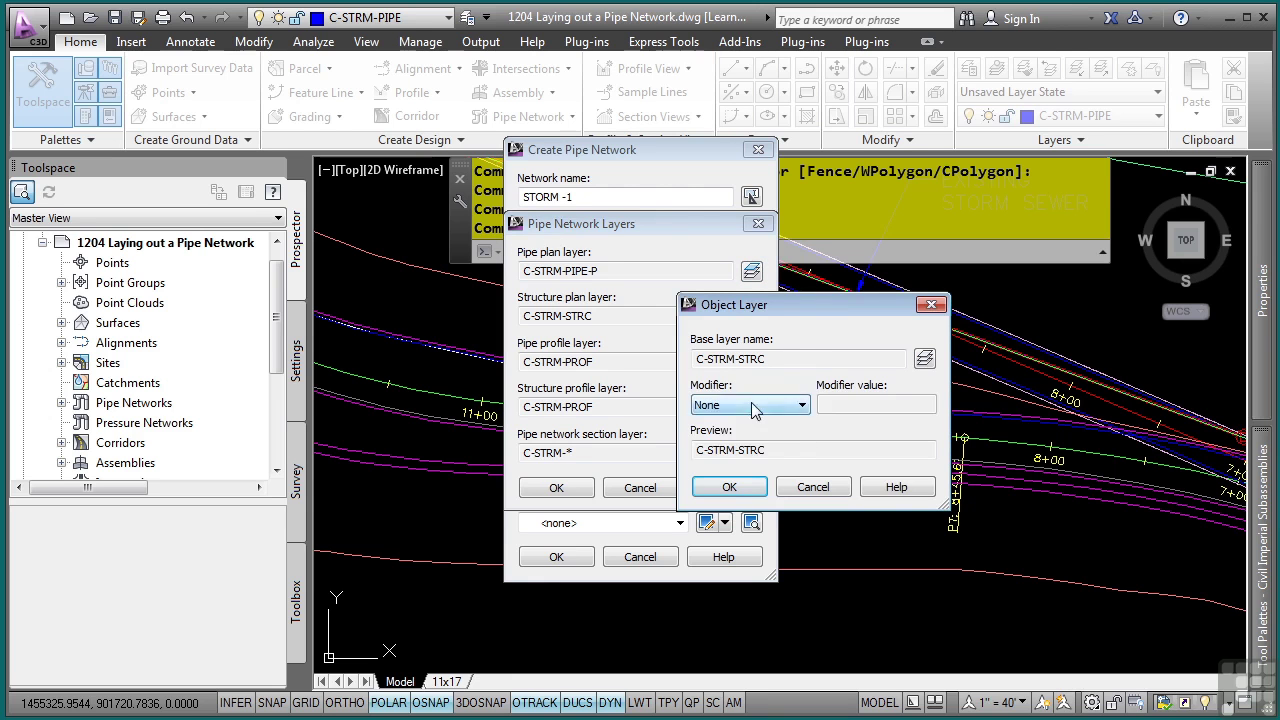
pyautogui.click(726, 449)
pyautogui.click(873, 405)
pyautogui.click(729, 487)
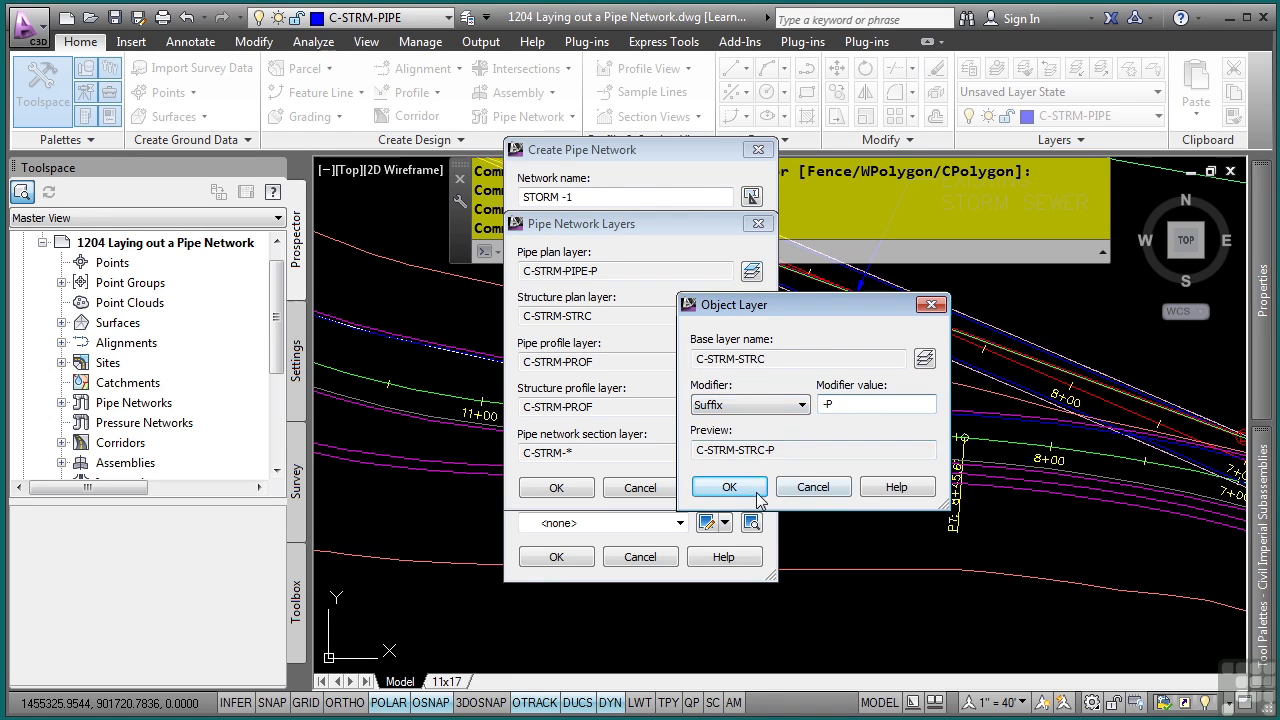
# Step: Add the -P suffix to the pipe and structure profile layers, giving C-STRM-PROF-P
pyautogui.click(751, 362)
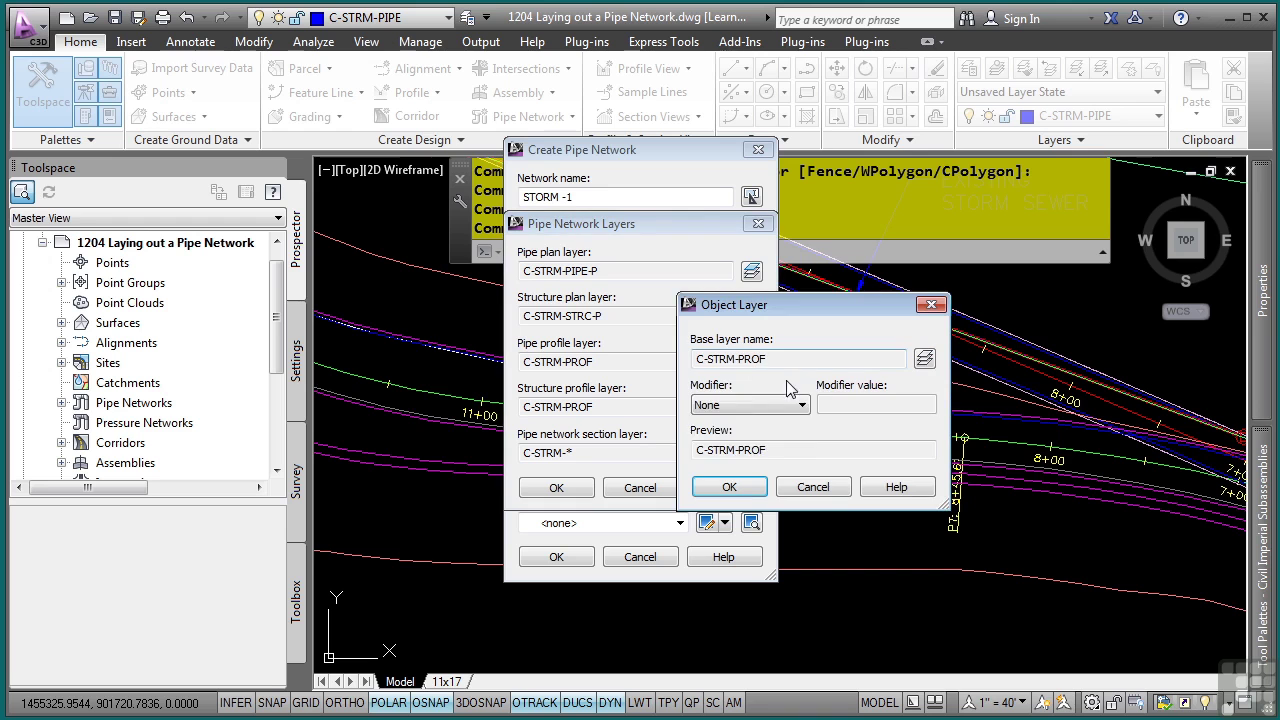
pyautogui.click(750, 404)
pyautogui.click(726, 449)
pyautogui.click(888, 404)
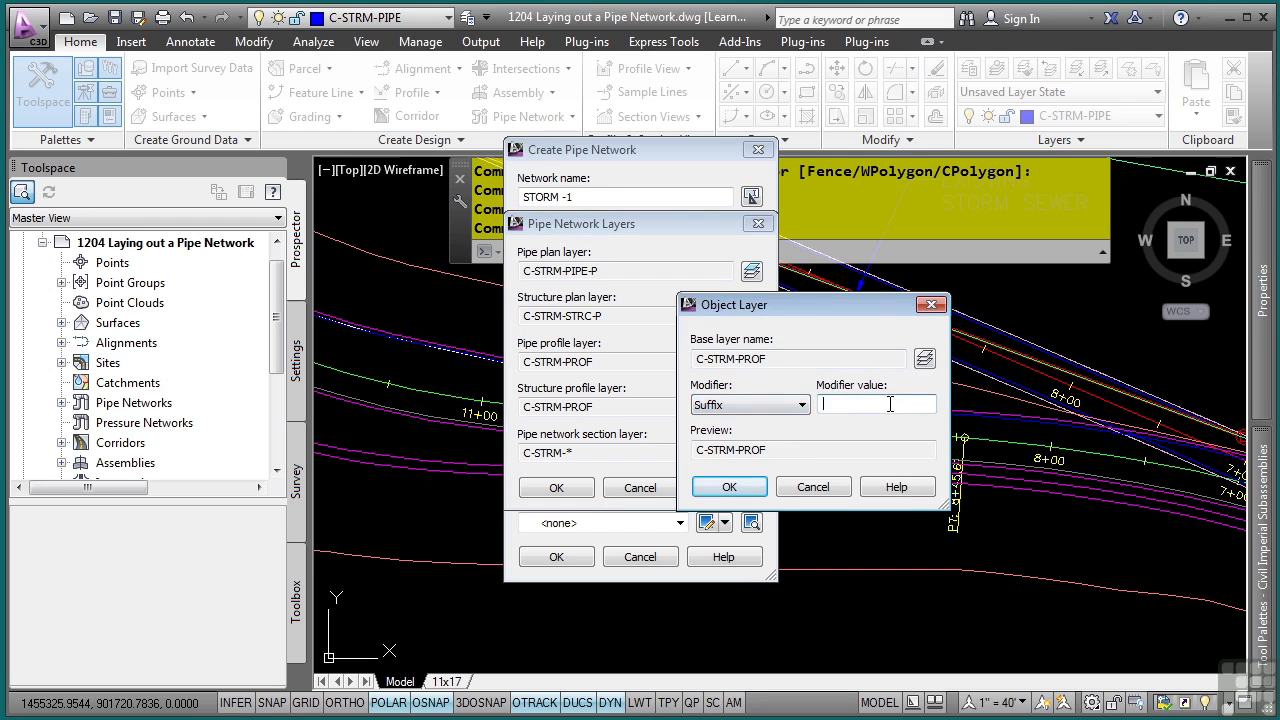
pyautogui.write('-P')
pyautogui.click(729, 487)
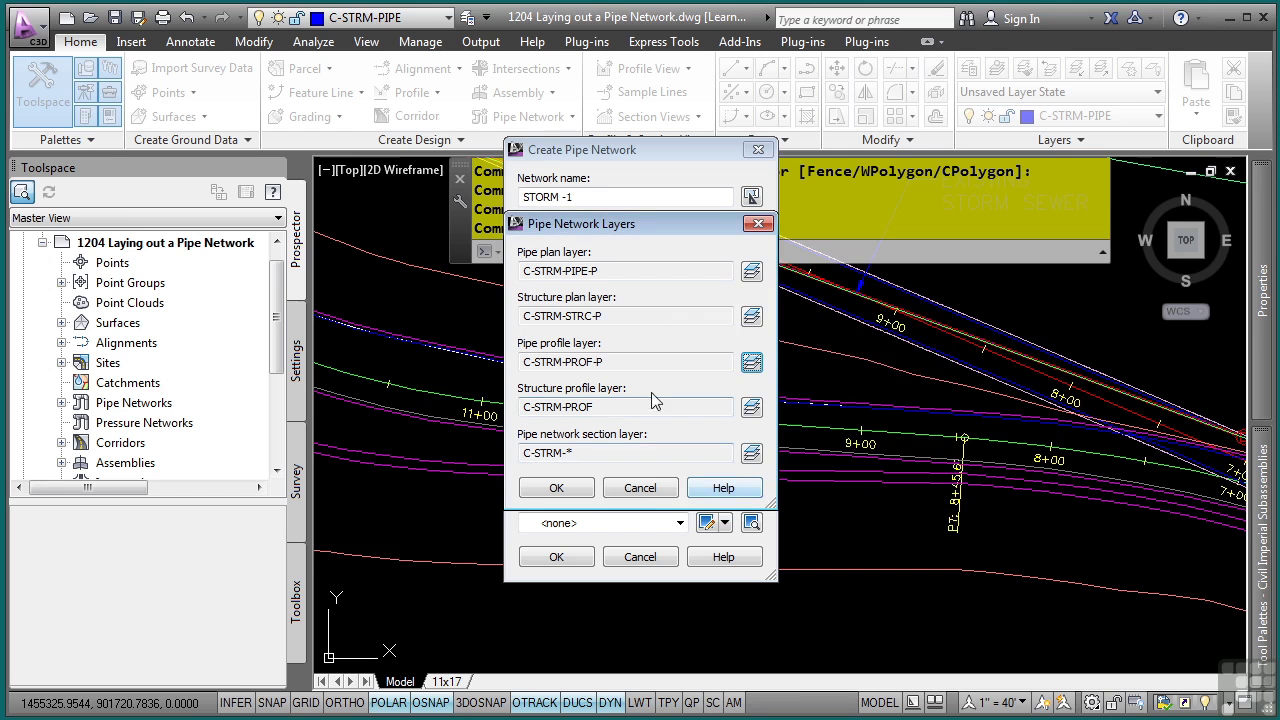
pyautogui.click(751, 407)
pyautogui.scroll(-2, 760, 404)
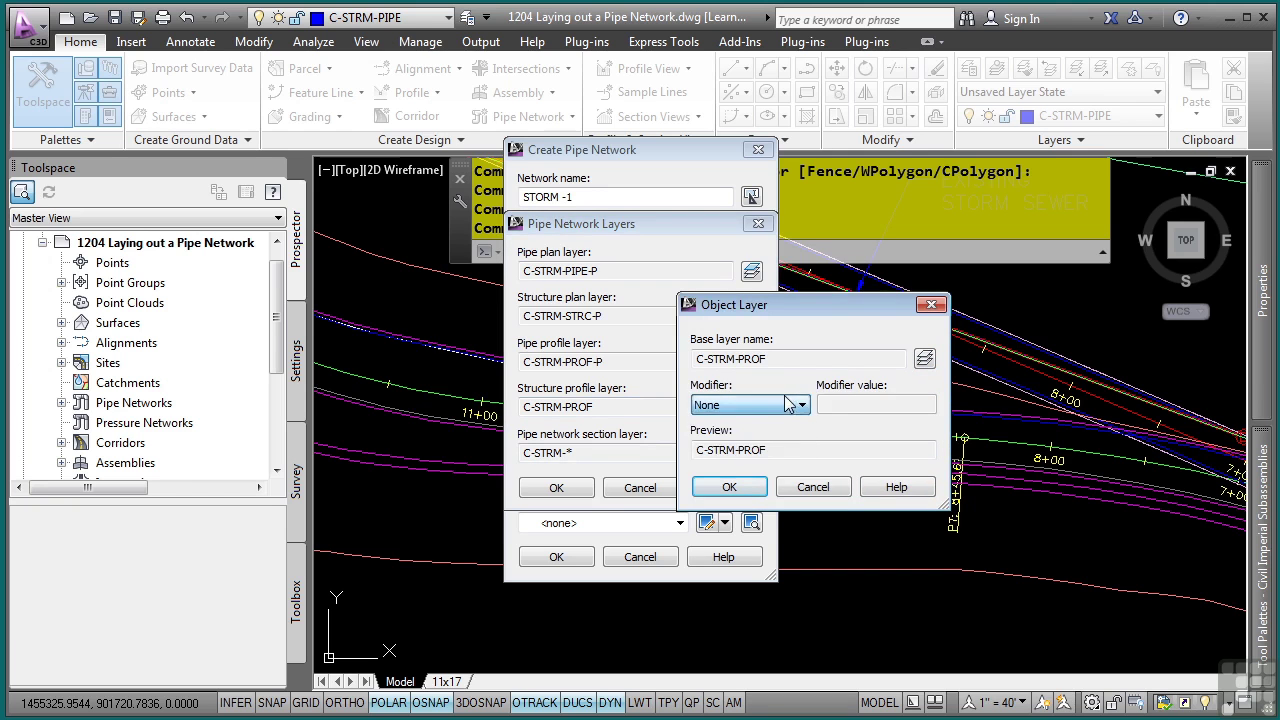
pyautogui.click(842, 404)
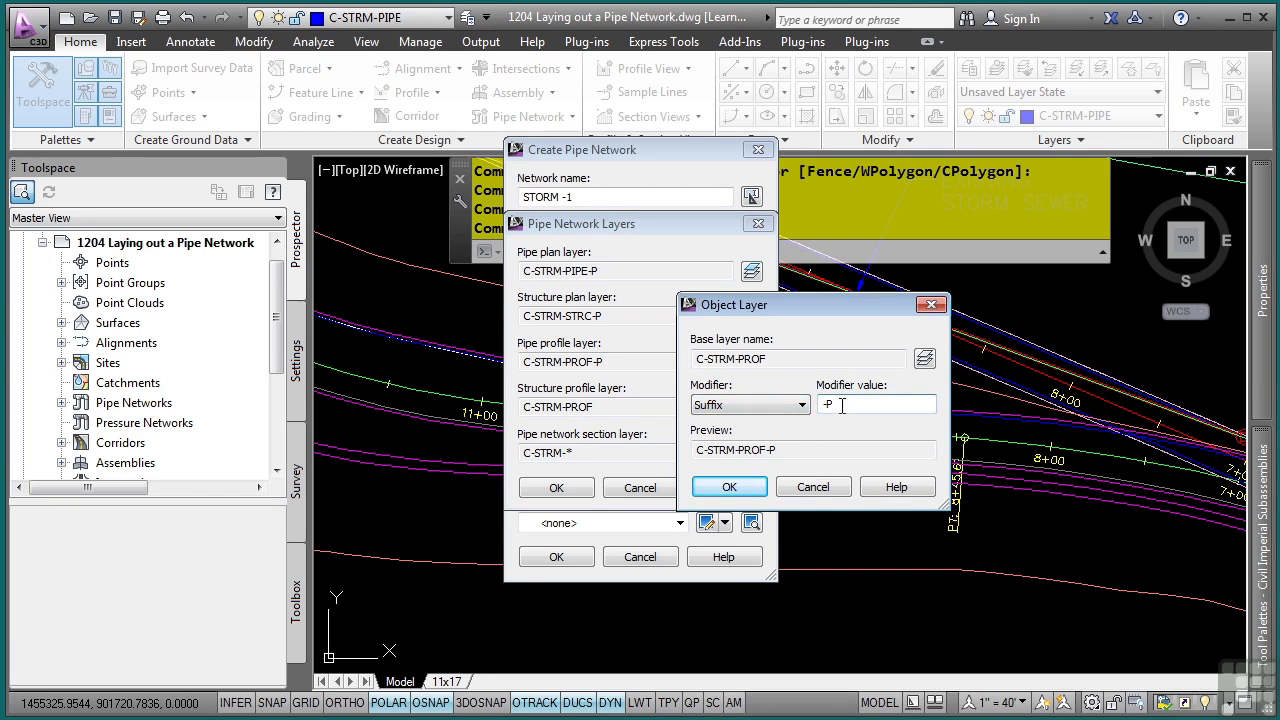
pyautogui.click(729, 487)
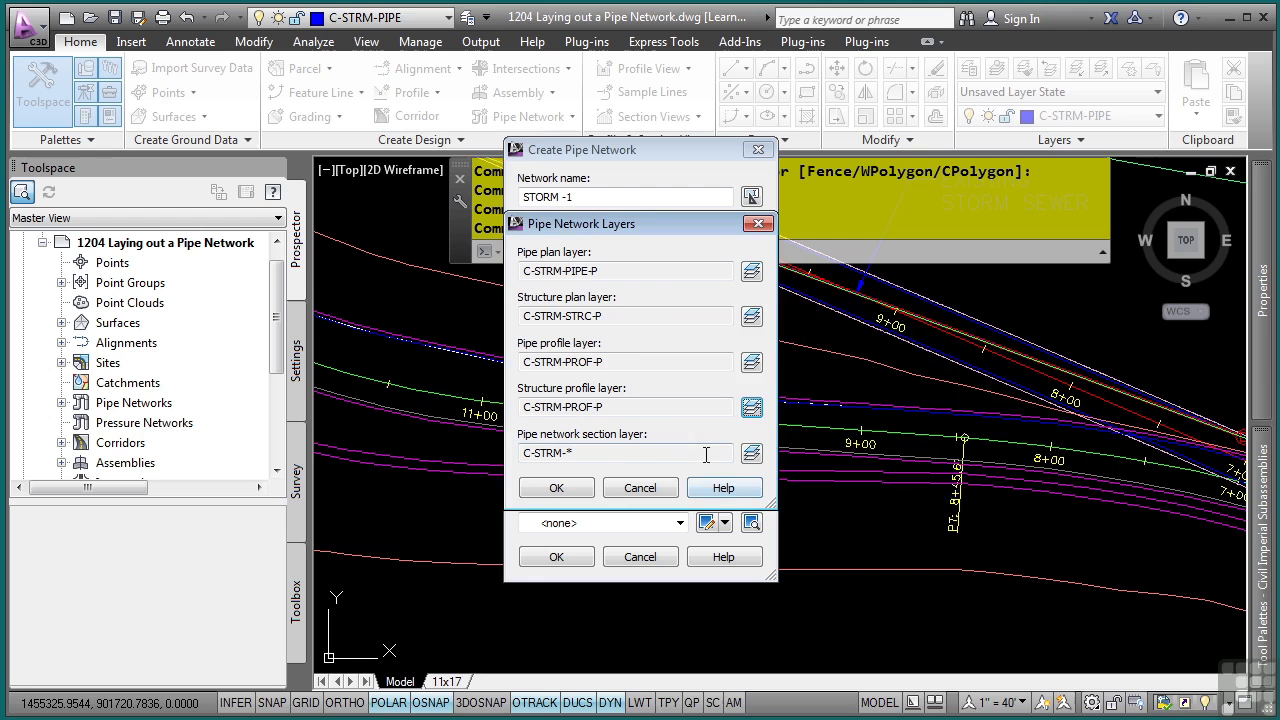
# Step: Change the section layer suffix to -P, giving C-STRM-P, and confirm the layer assignments
pyautogui.click(751, 453)
pyautogui.press('BackSpace')
pyautogui.write('P')
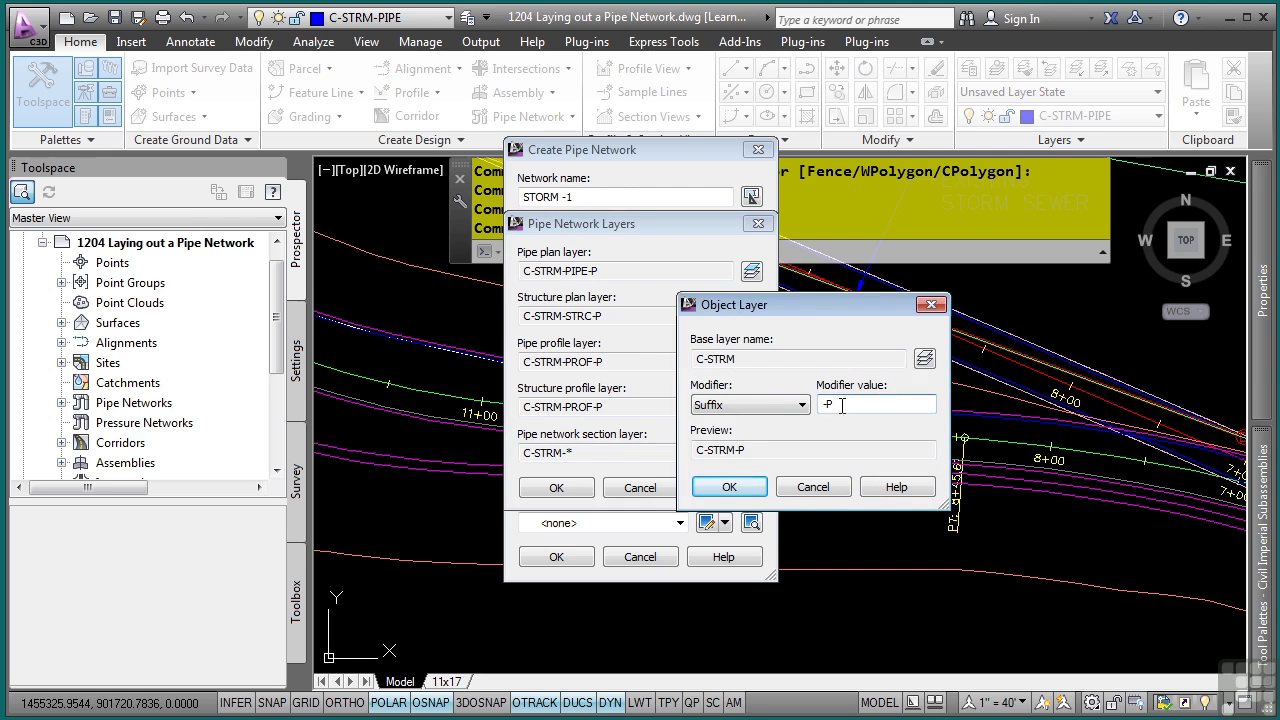
pyautogui.click(729, 487)
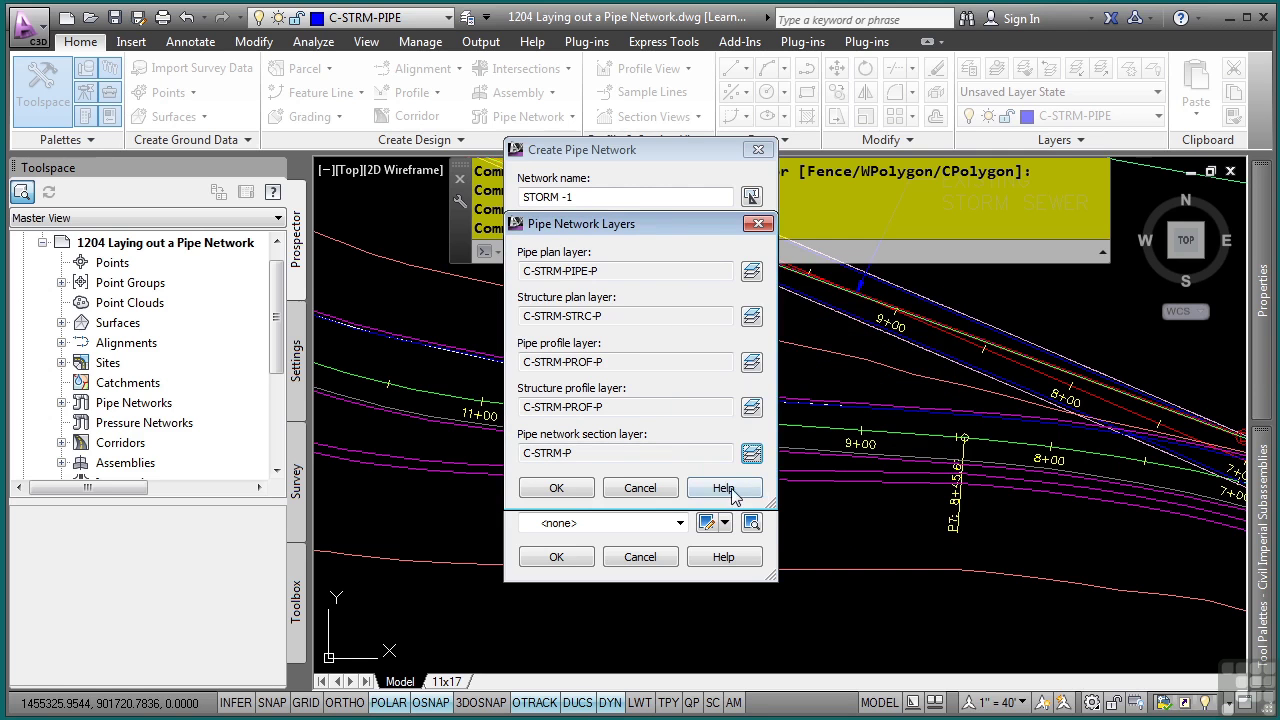
pyautogui.click(557, 487)
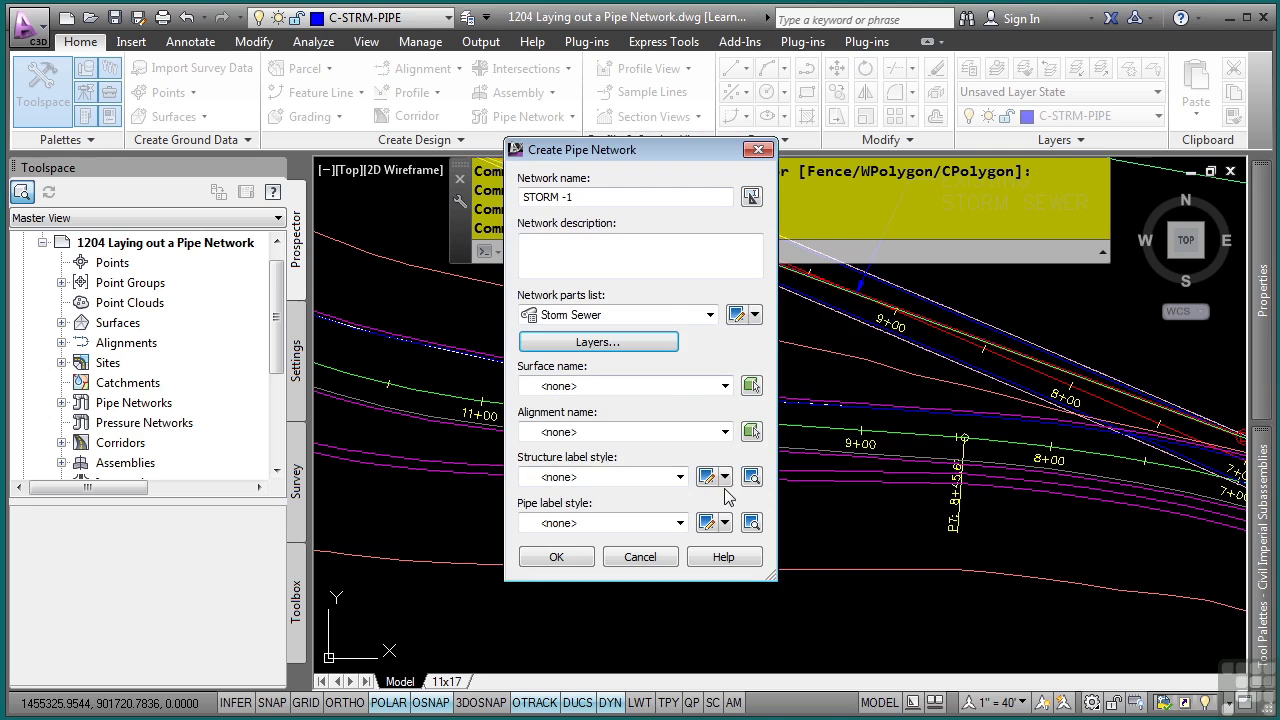
# Step: Set the network surface to FG and alignment to Bypass 1, then create STORM -1
pyautogui.click(658, 386)
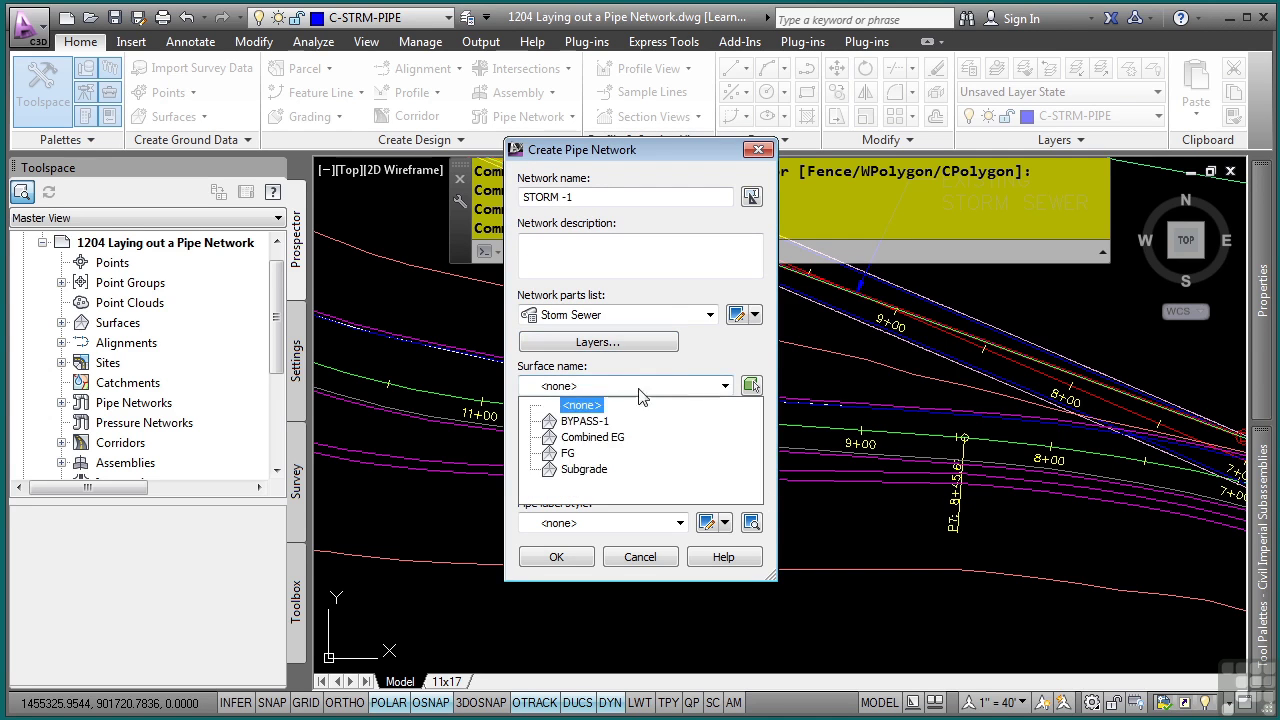
pyautogui.click(566, 455)
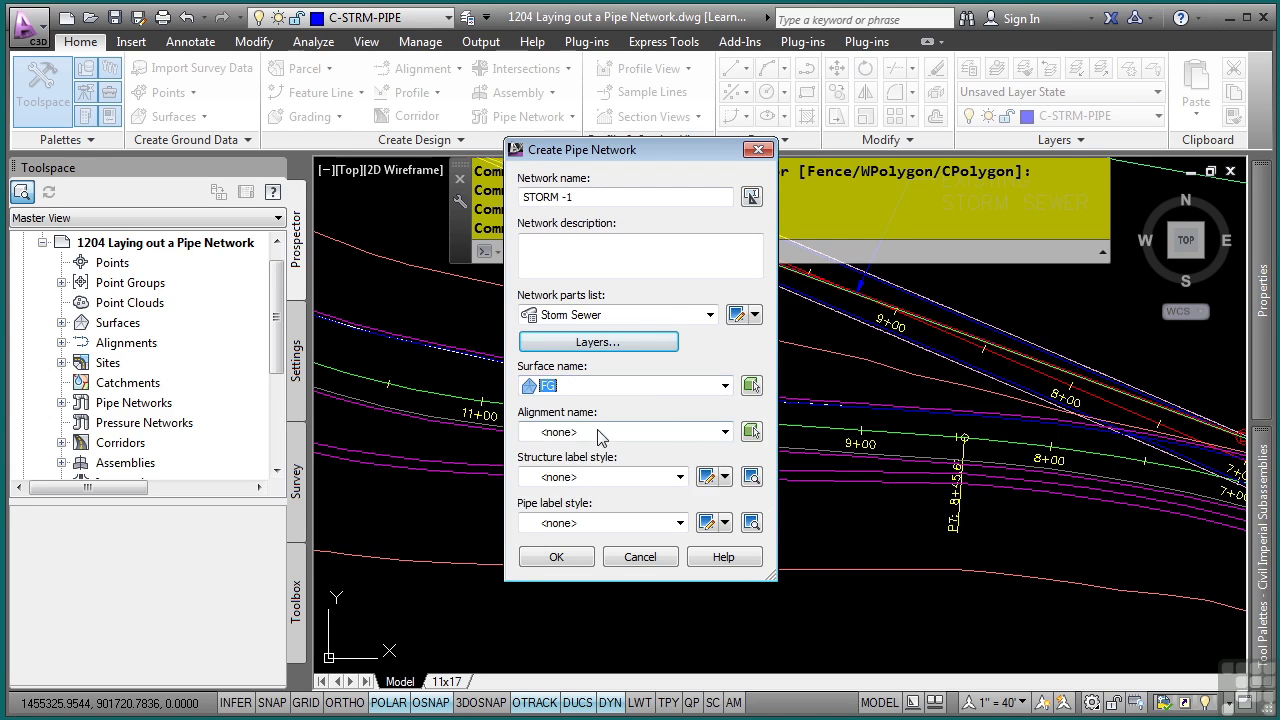
pyautogui.click(597, 432)
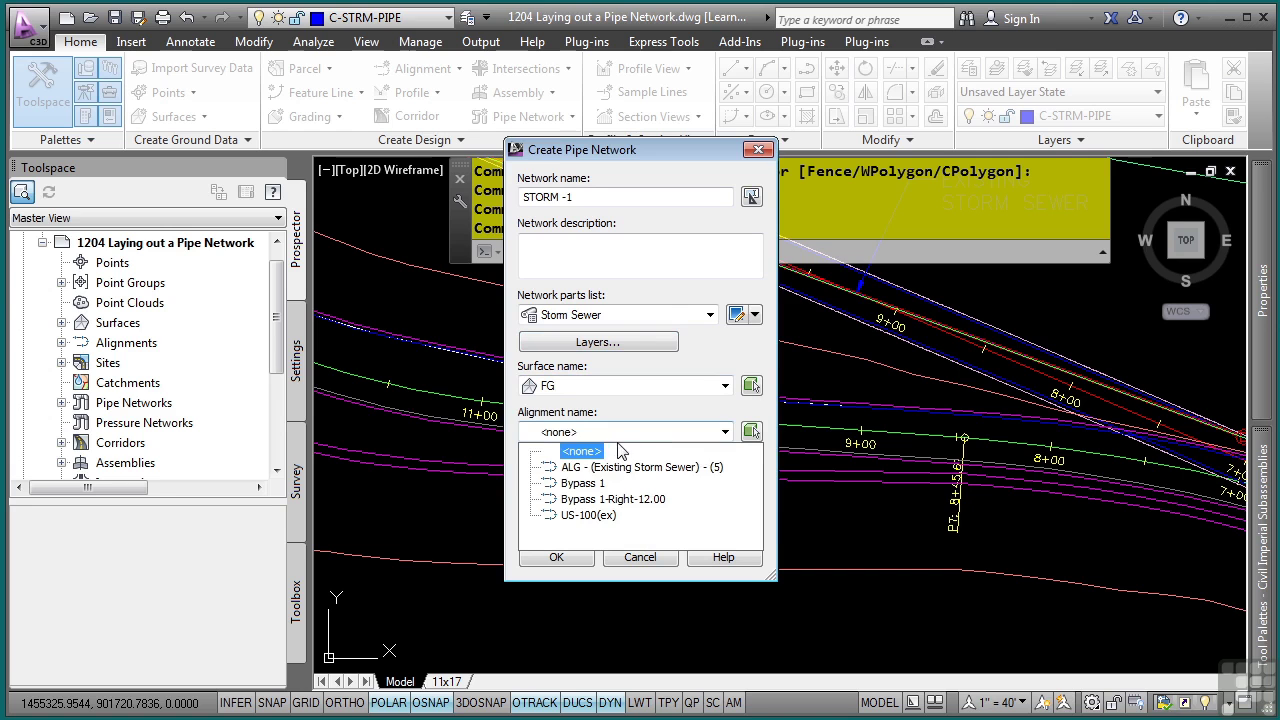
pyautogui.click(583, 483)
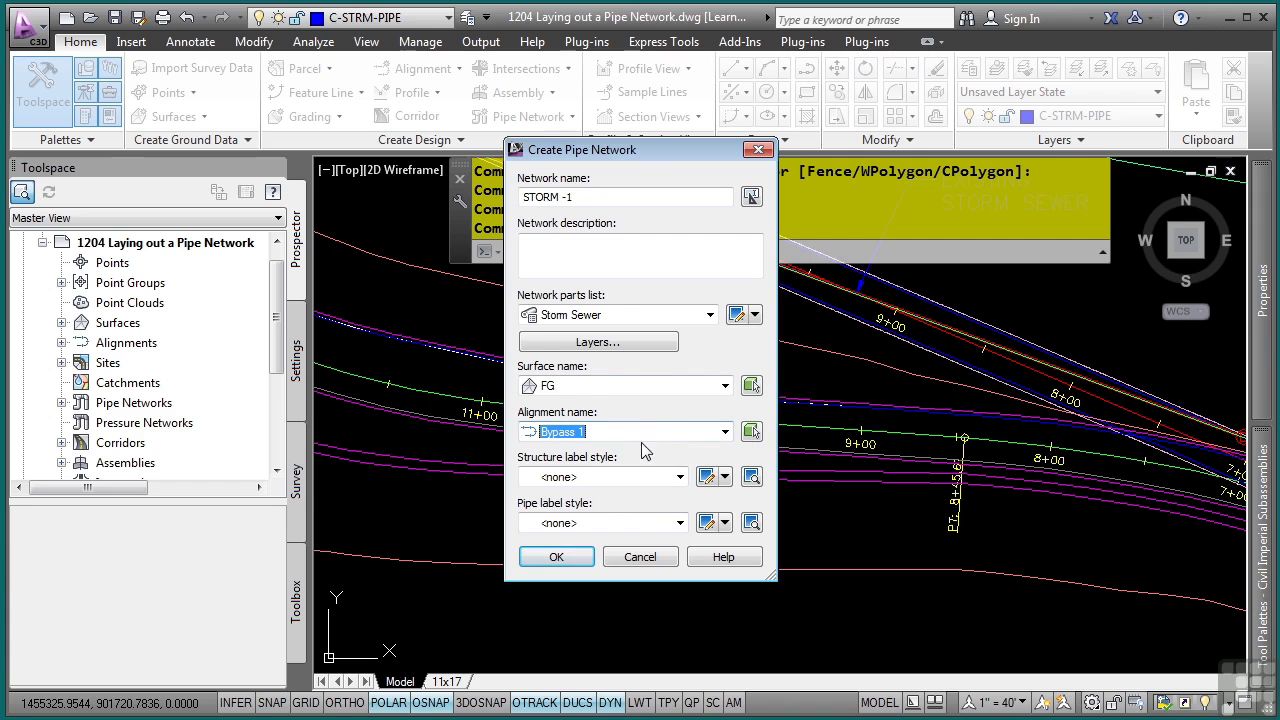
pyautogui.click(558, 556)
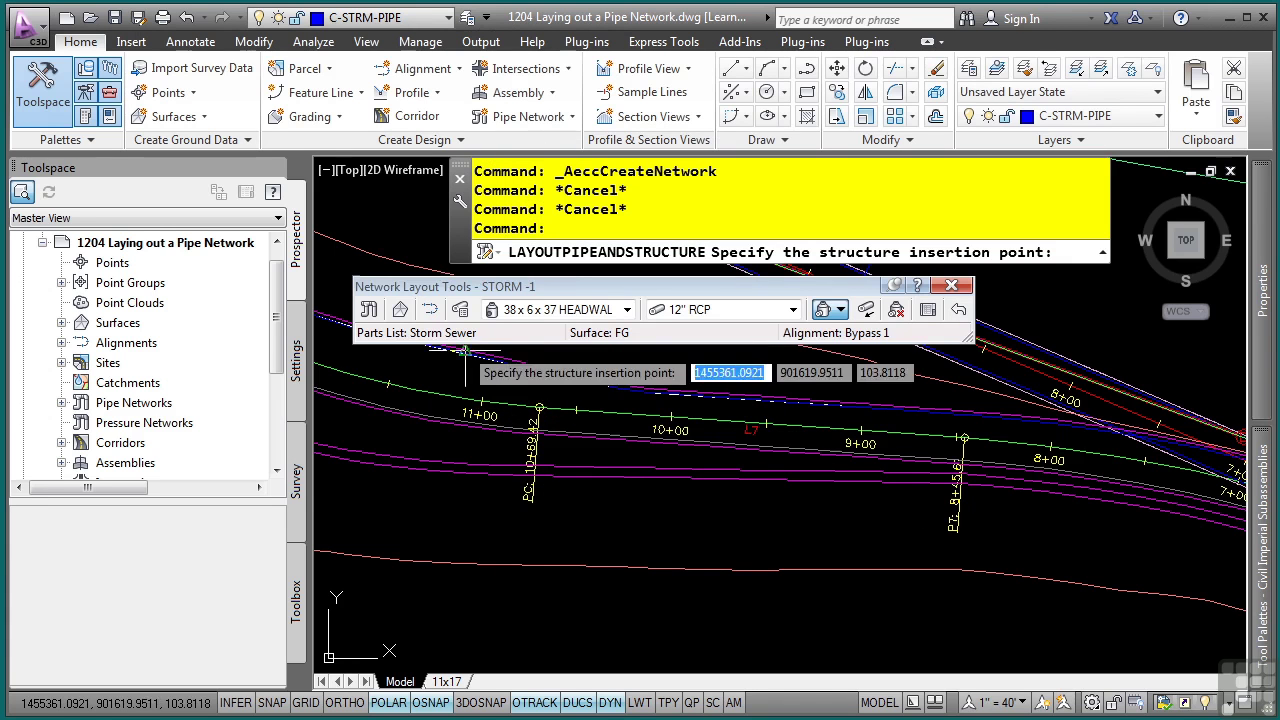
pyautogui.click(369, 311)
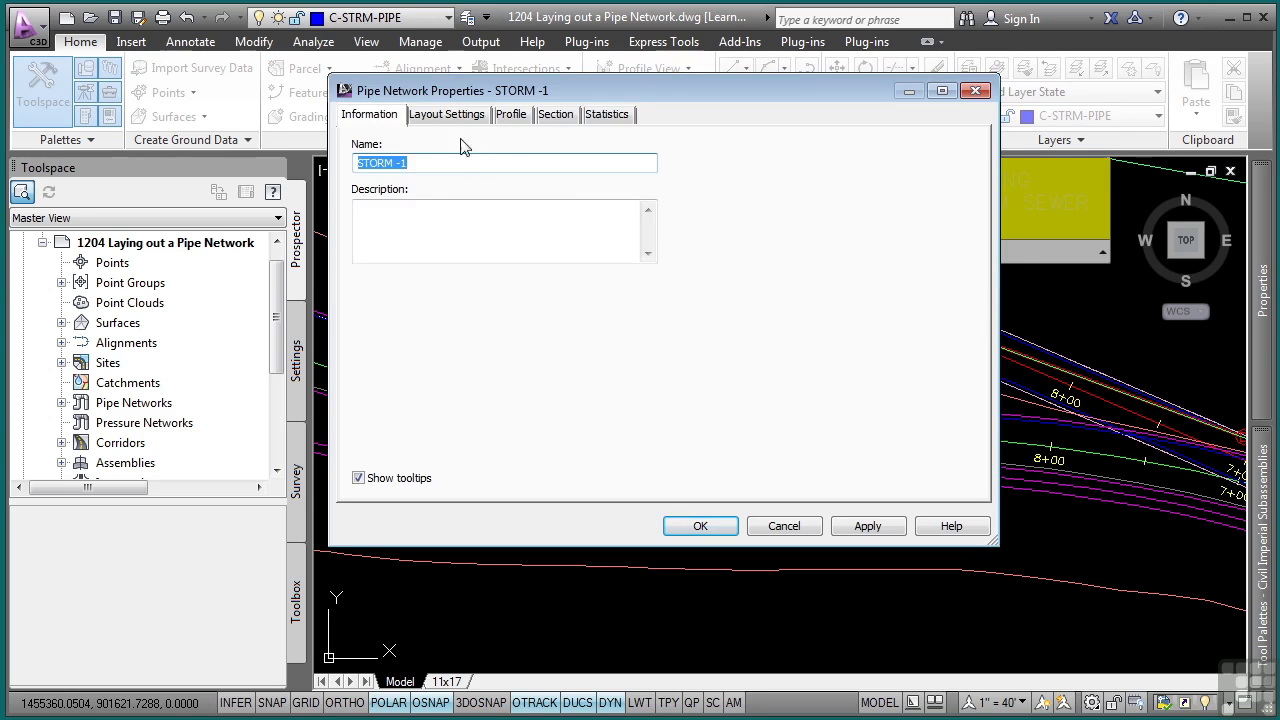
pyautogui.click(456, 120)
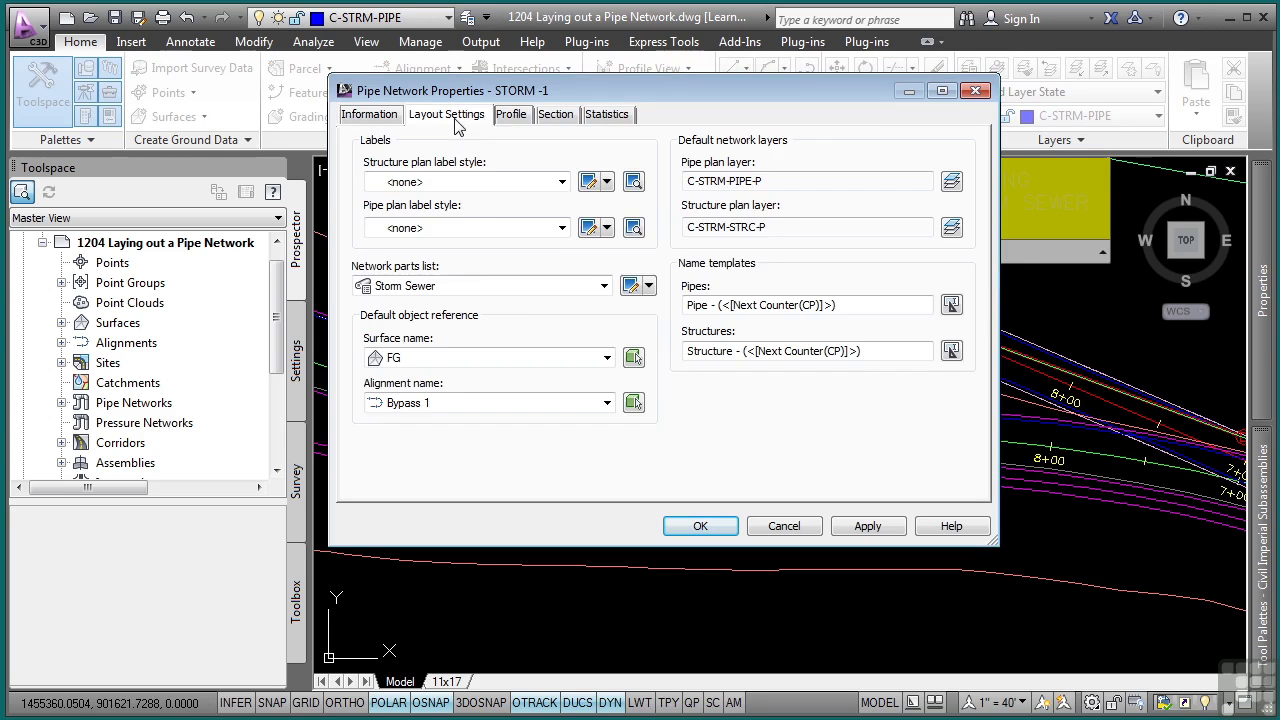
pyautogui.click(510, 118)
pyautogui.click(560, 118)
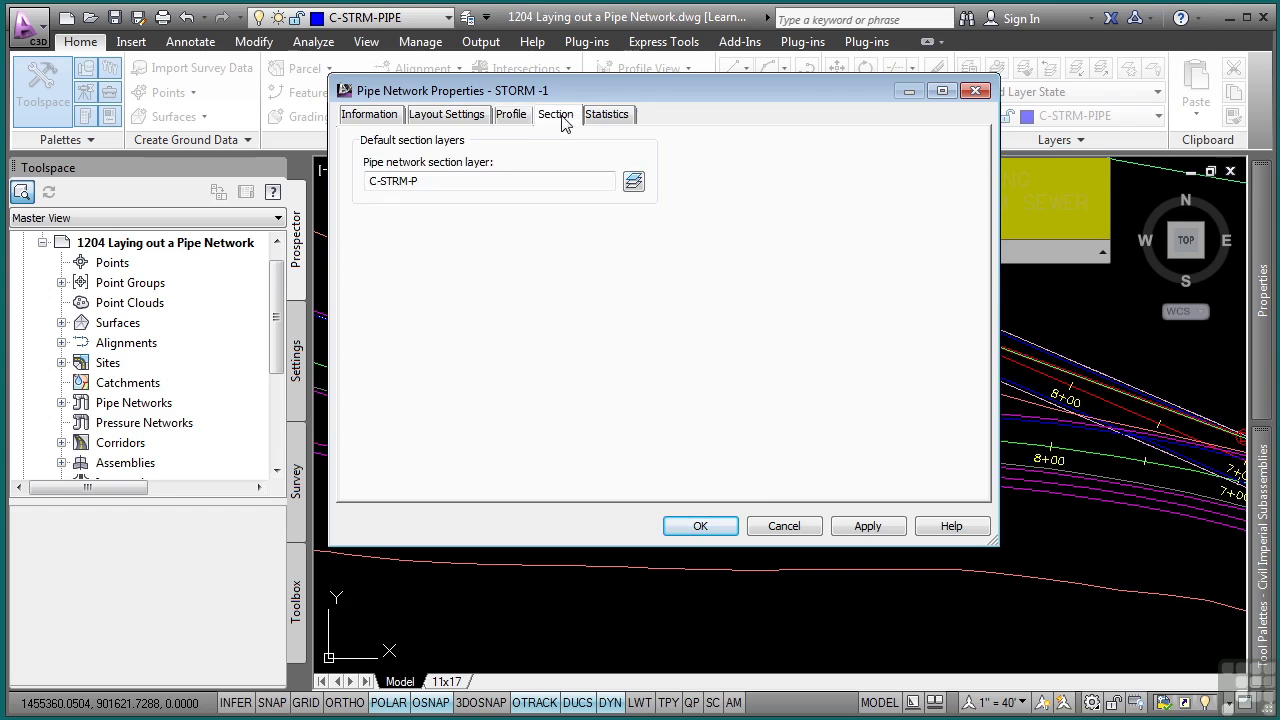
pyautogui.click(605, 114)
pyautogui.click(779, 525)
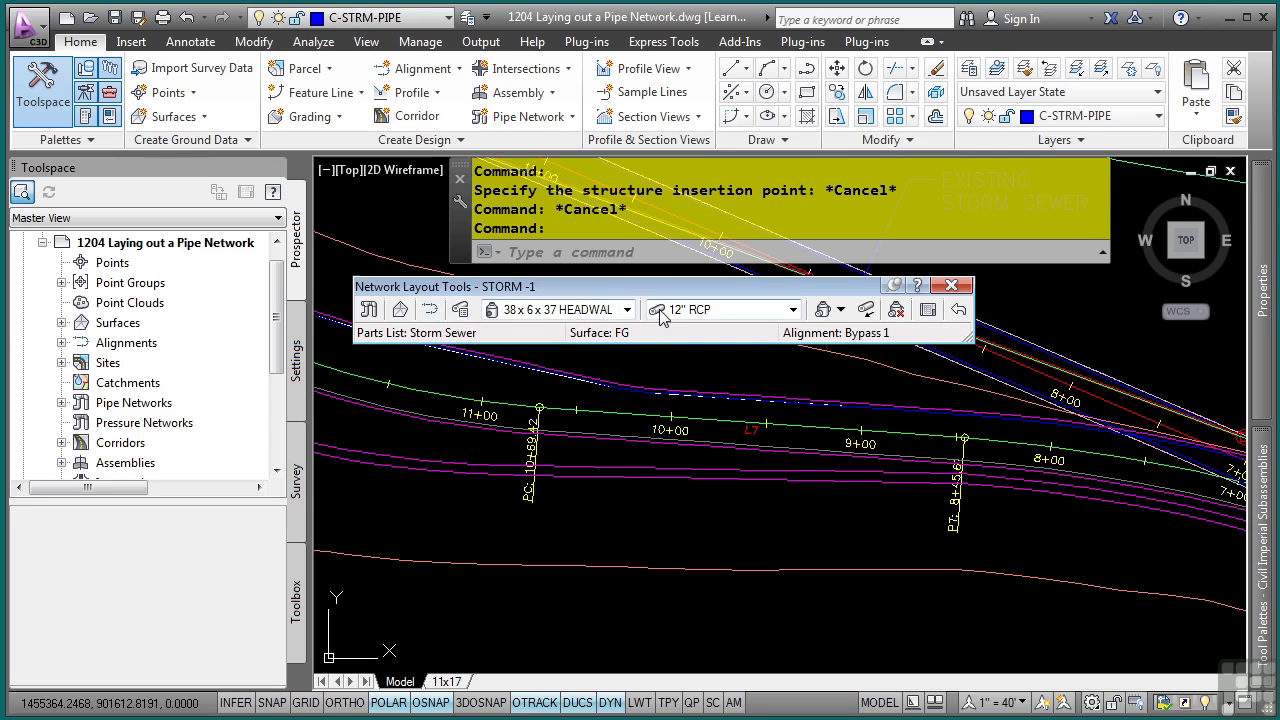
# Step: Make 3' CB the current structure and 18" RCP the current pipe in Network Layout Tools
pyautogui.click(588, 312)
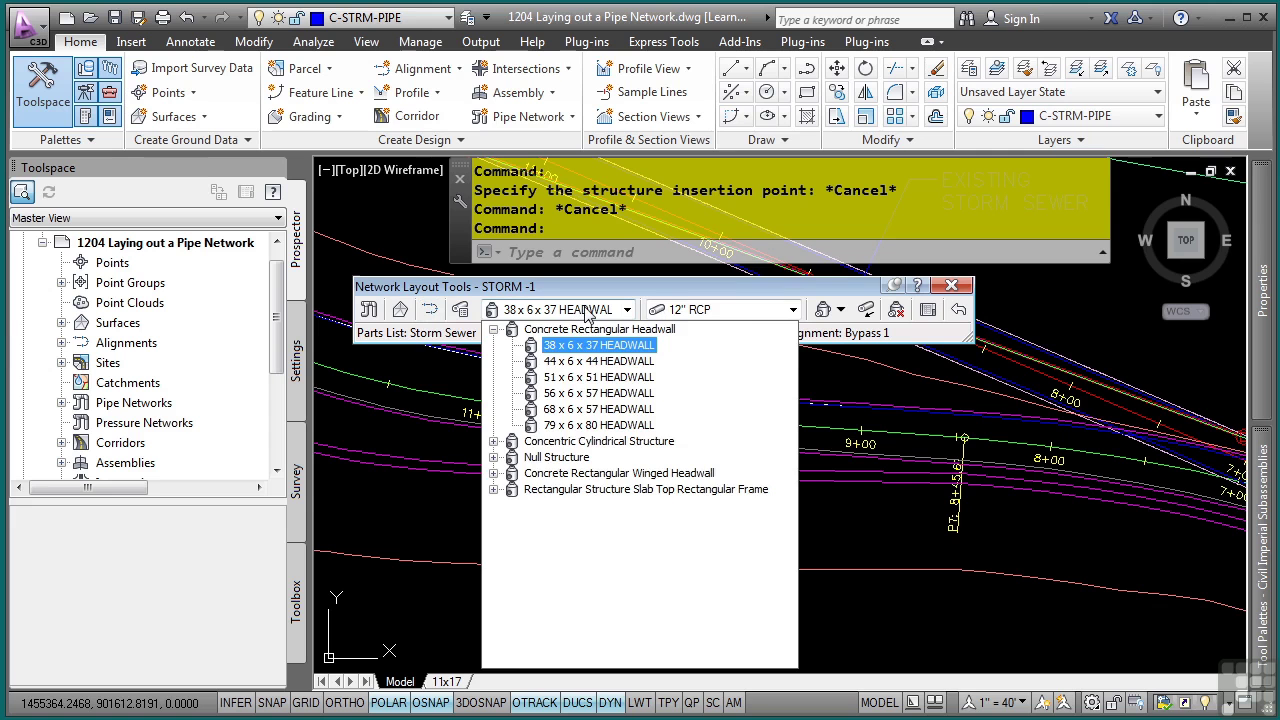
pyautogui.click(670, 312)
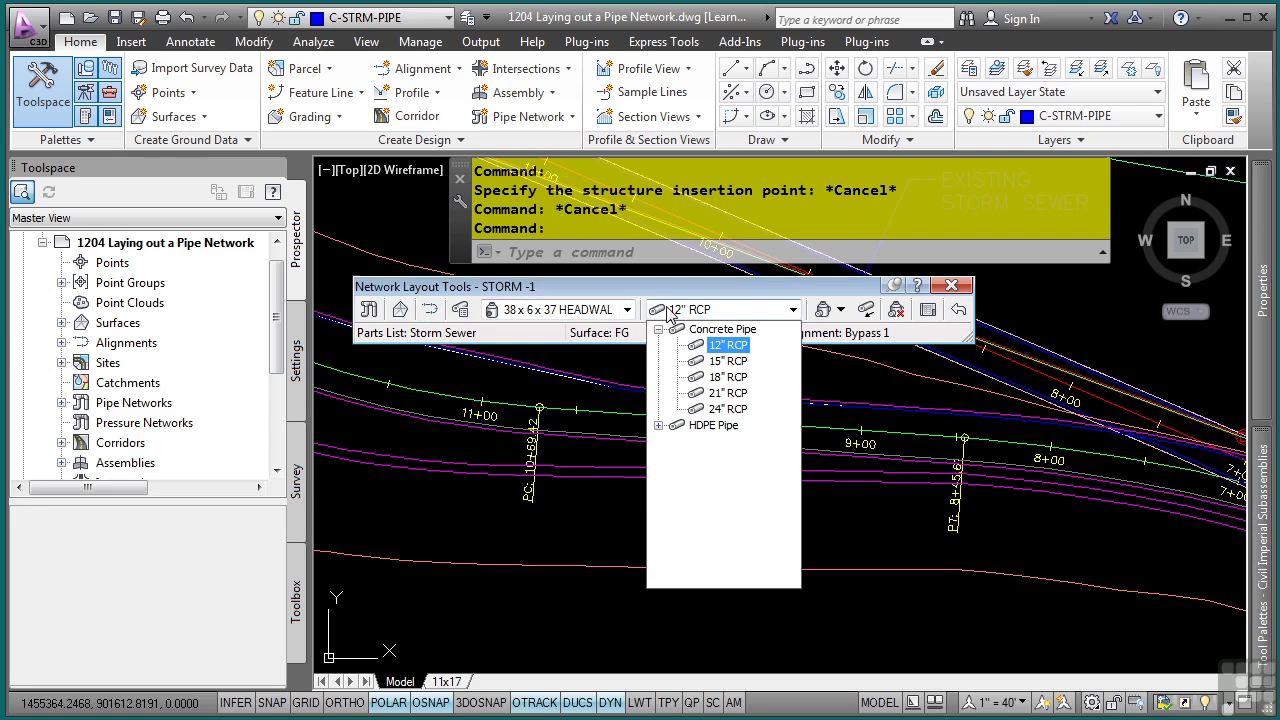
pyautogui.click(585, 312)
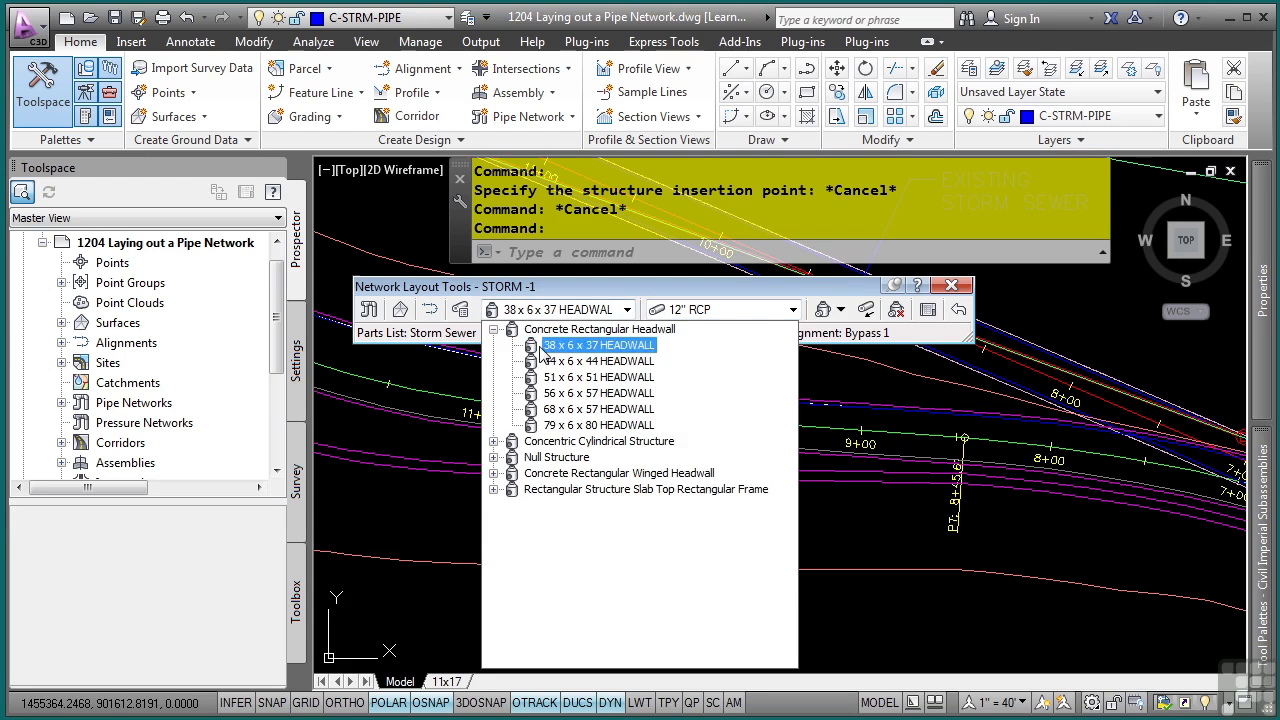
pyautogui.click(494, 489)
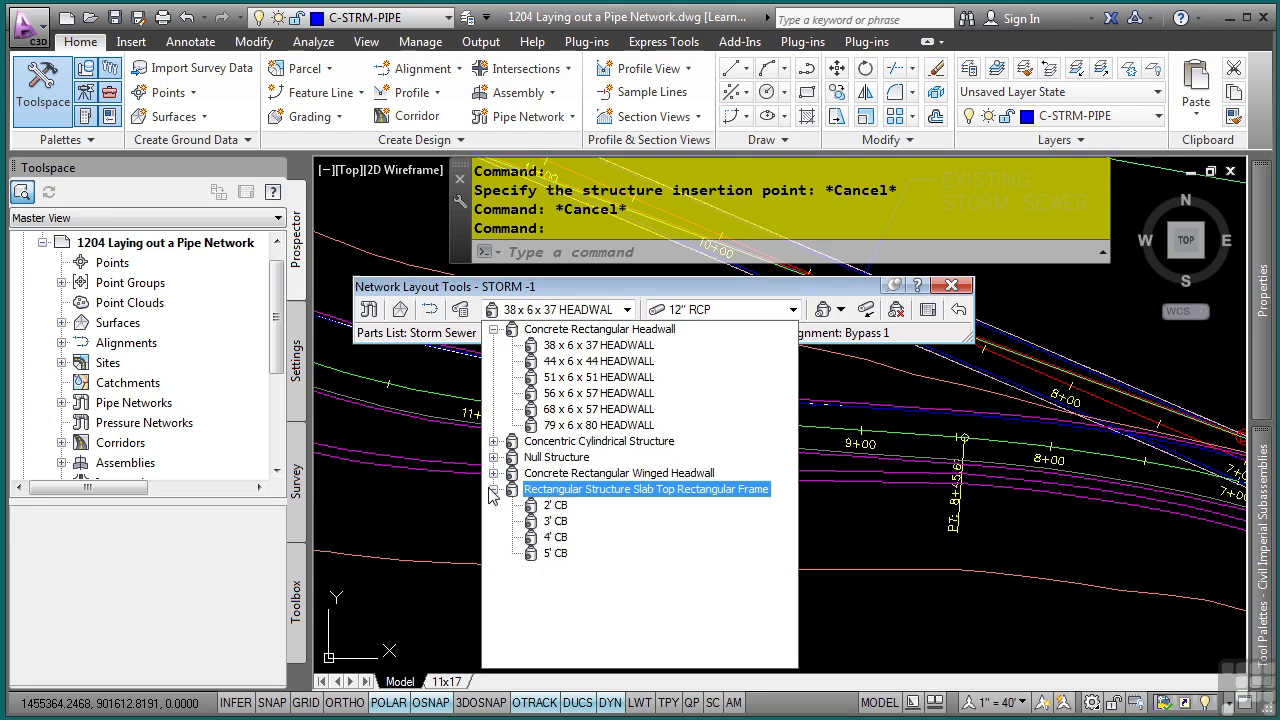
pyautogui.click(551, 521)
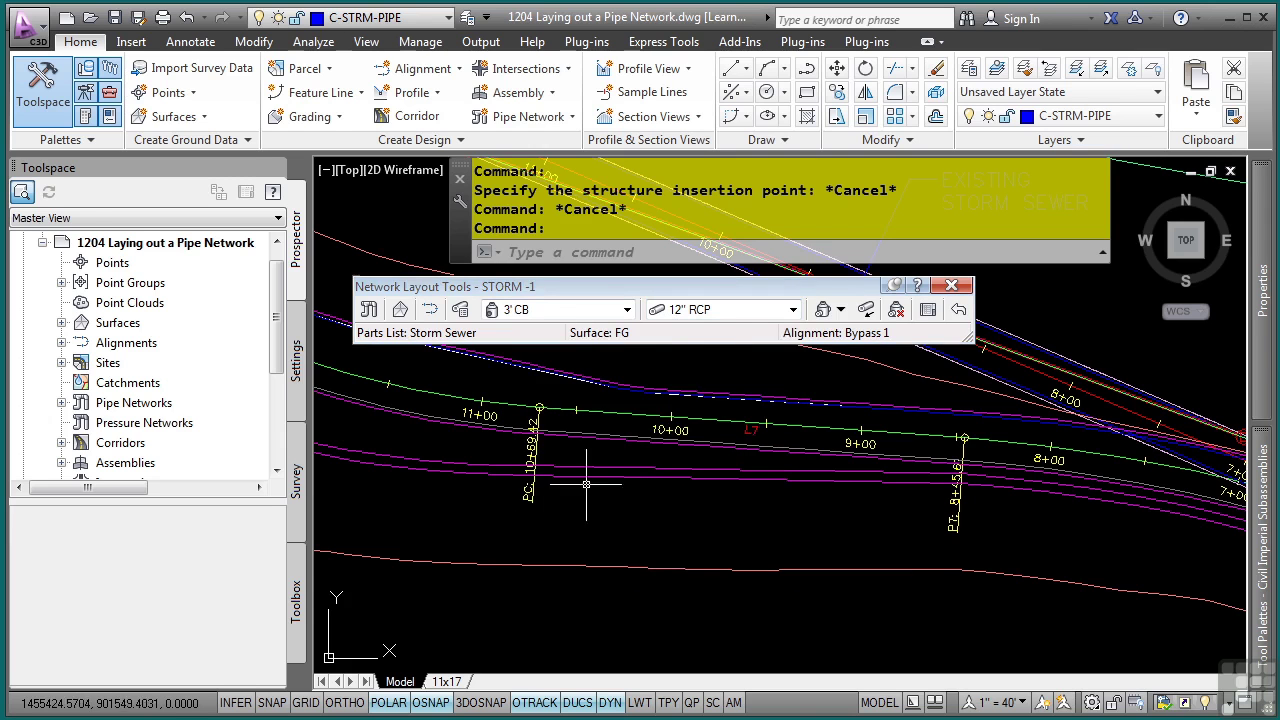
pyautogui.click(722, 310)
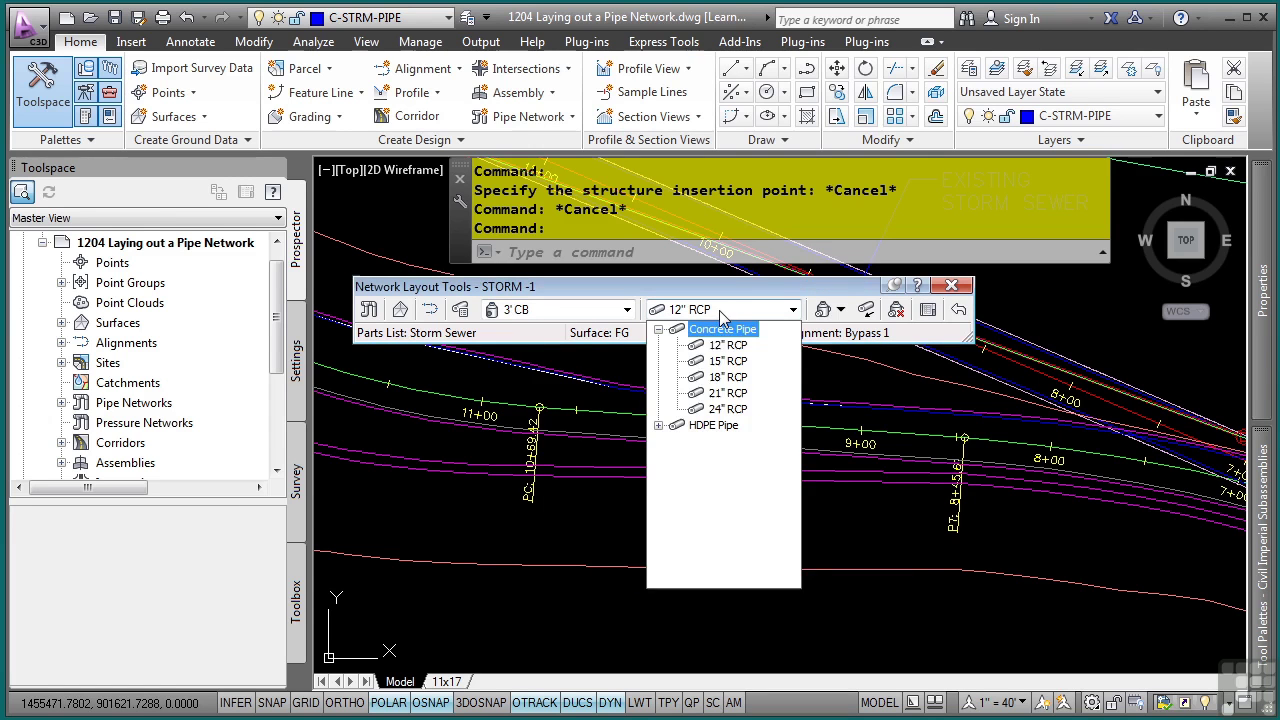
pyautogui.click(722, 377)
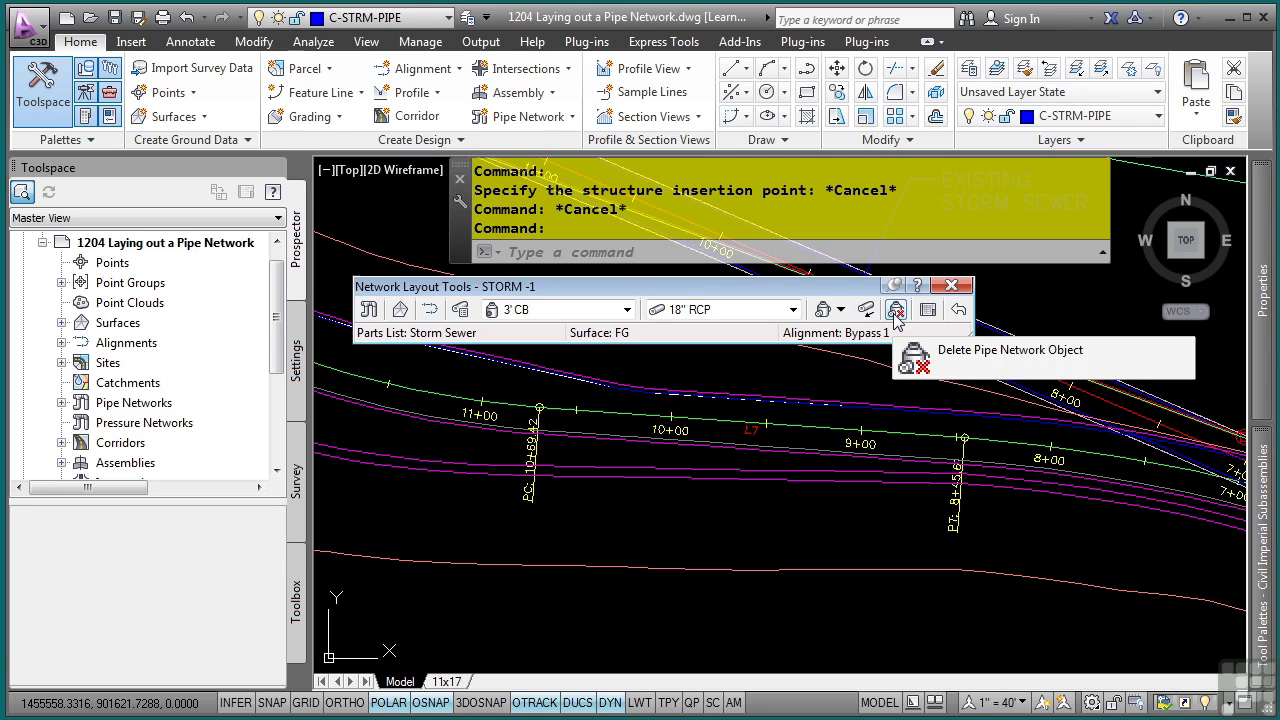
# Step: Choose Pipes and Structures from the Draw Pipes and Structures dropdown
pyautogui.click(842, 311)
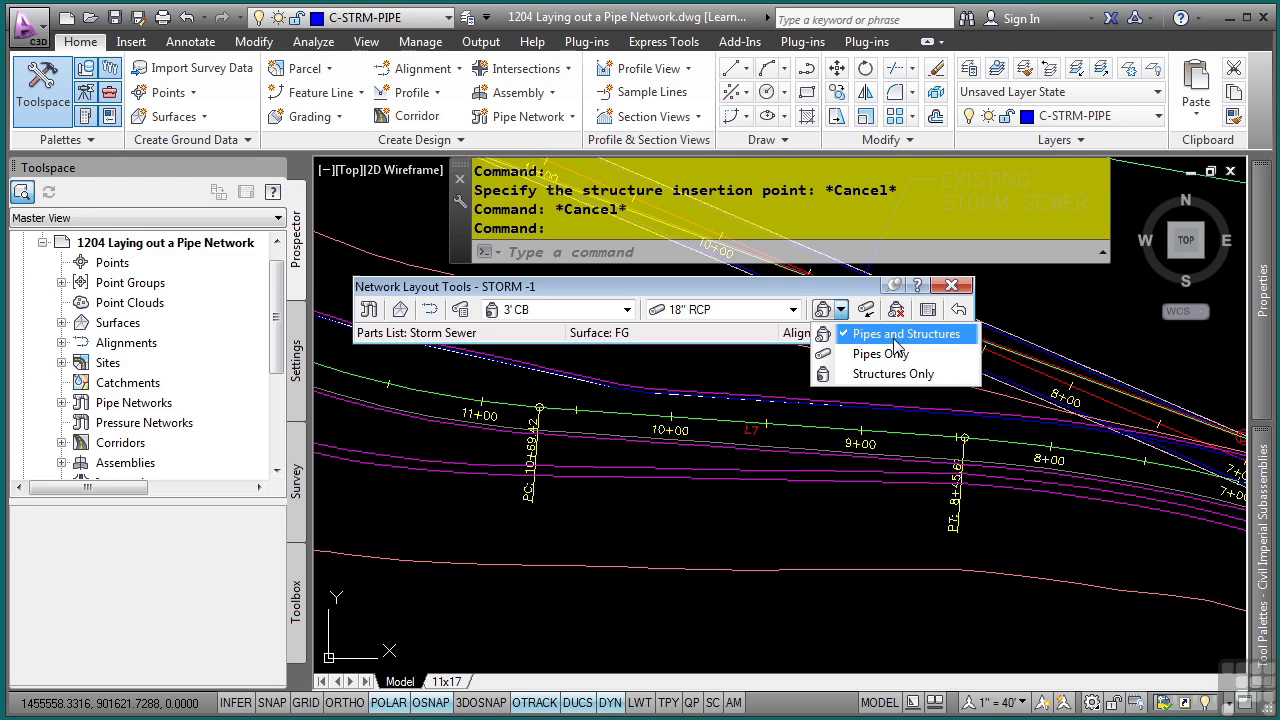
pyautogui.click(895, 338)
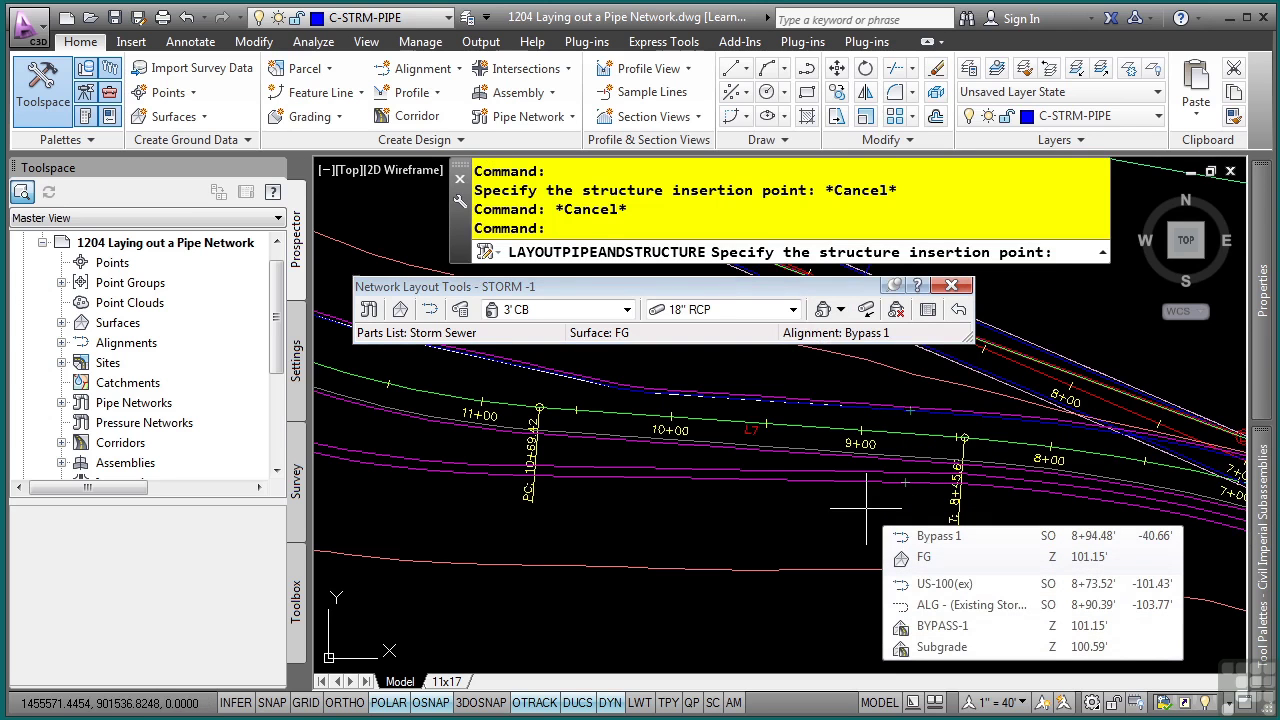
# Step: Look through the toolbar list for the transparent commands toolbar, then dismiss it
pyautogui.click(366, 41)
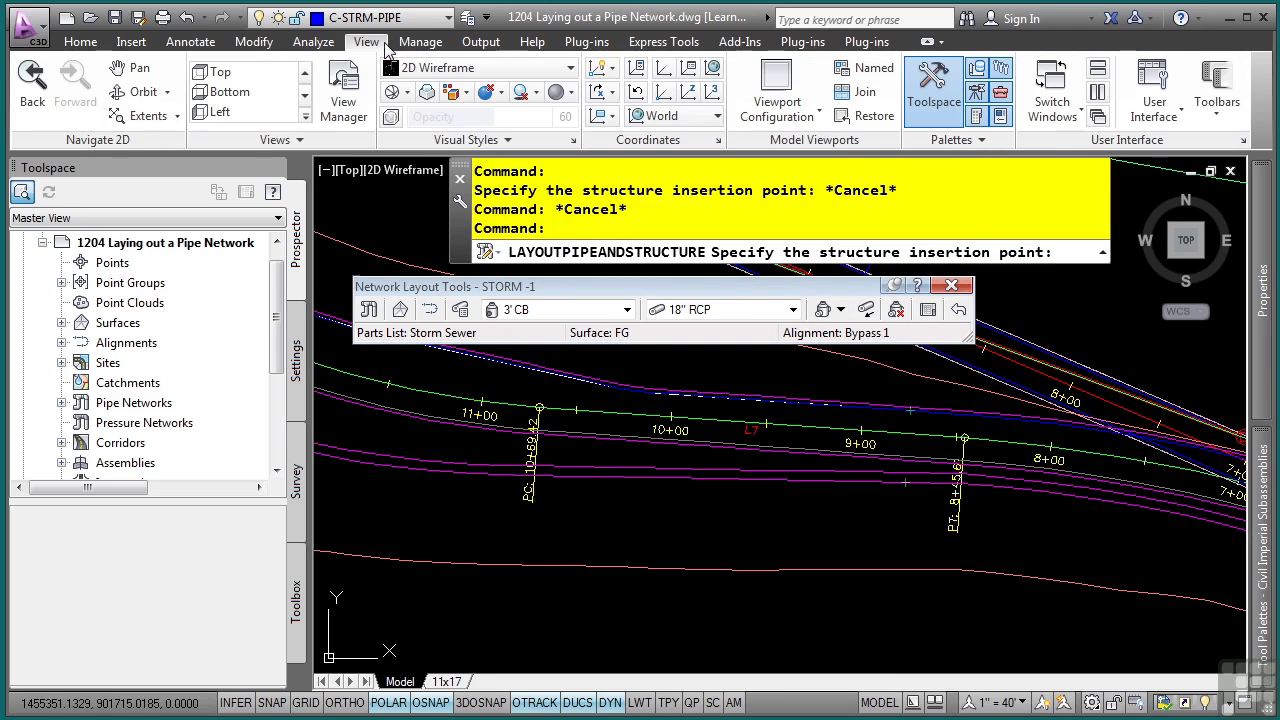
pyautogui.click(1215, 116)
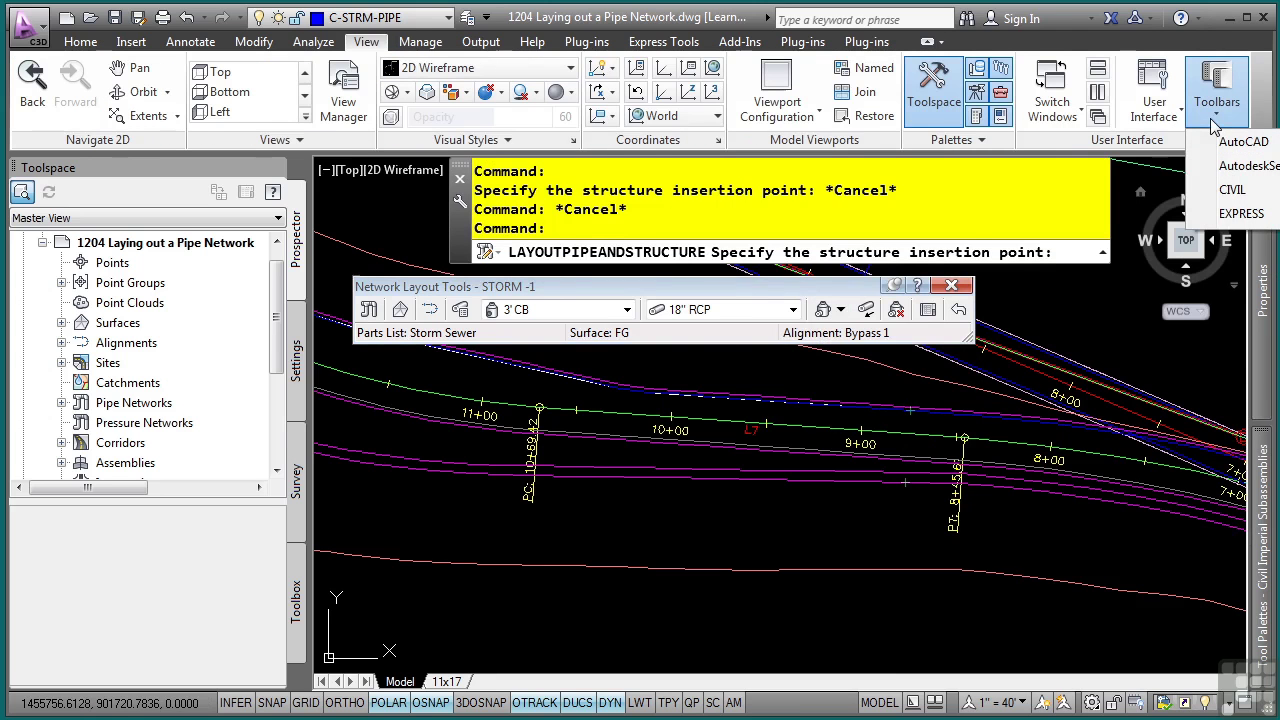
pyautogui.moveTo(1238, 200)
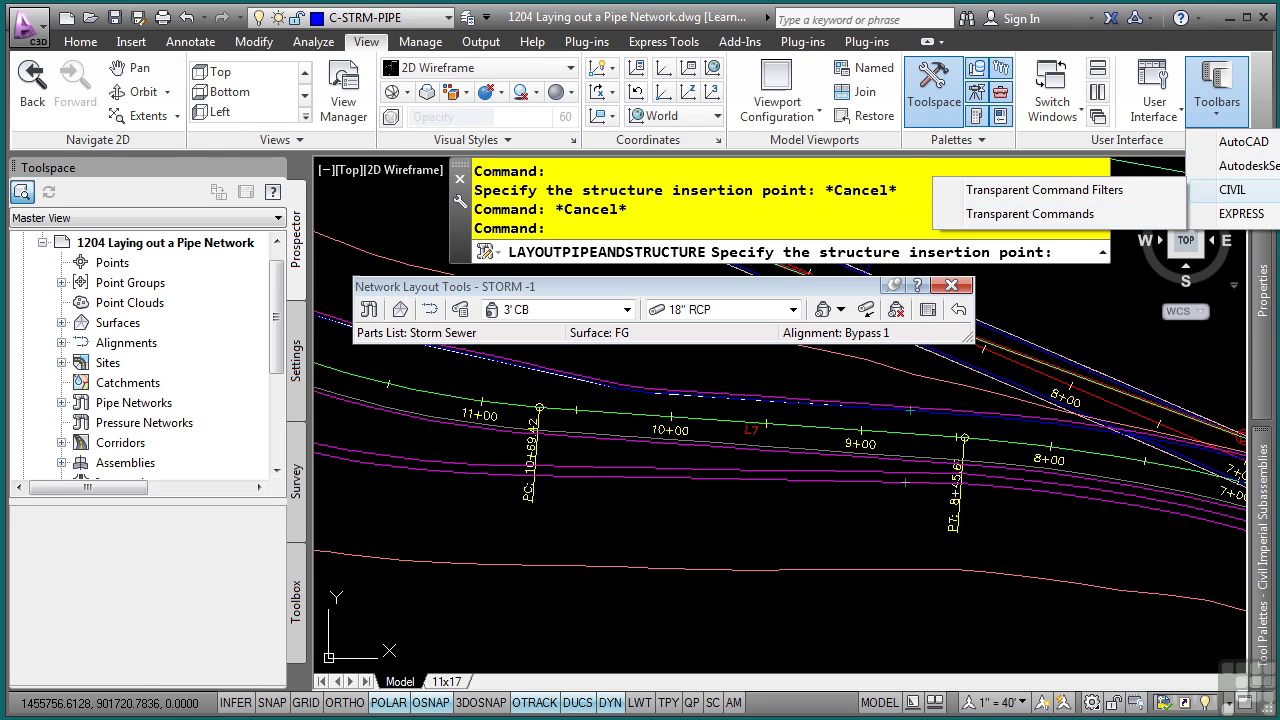
pyautogui.click(81, 42)
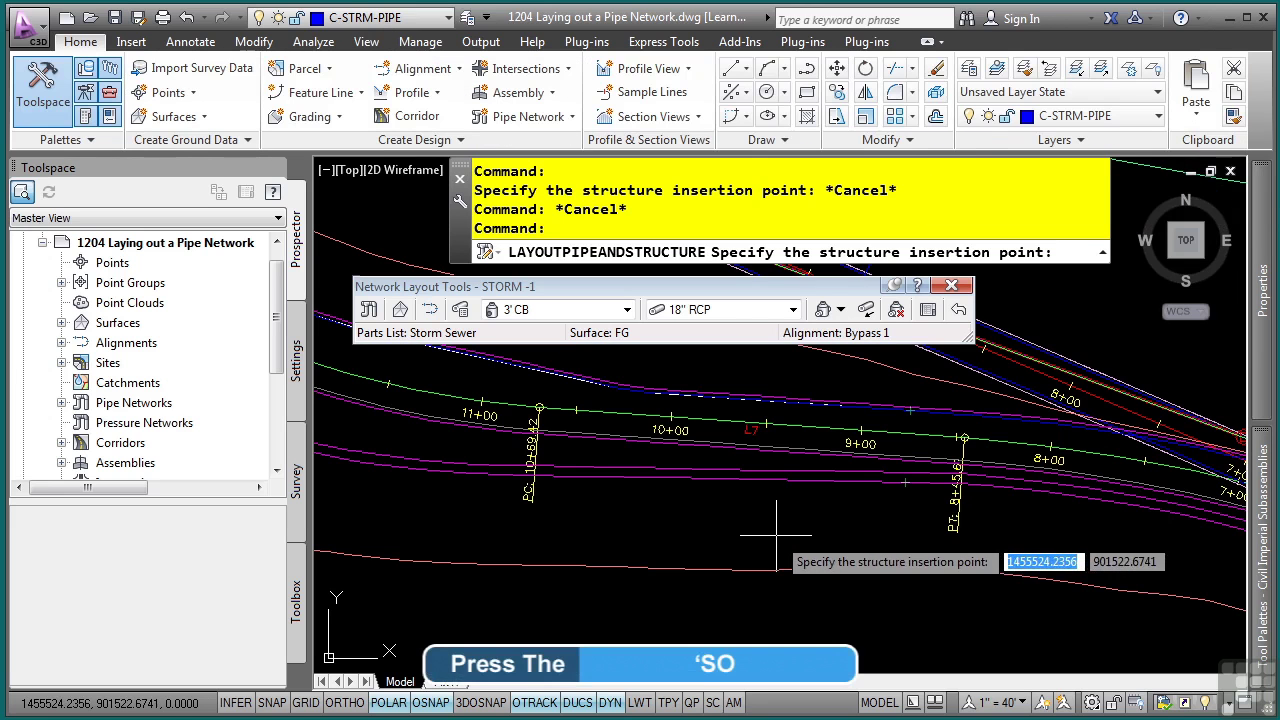
# Step: Place the first structure with 'SO at station 10+25, offset 12 from Bypass 1
pyautogui.write("'so")
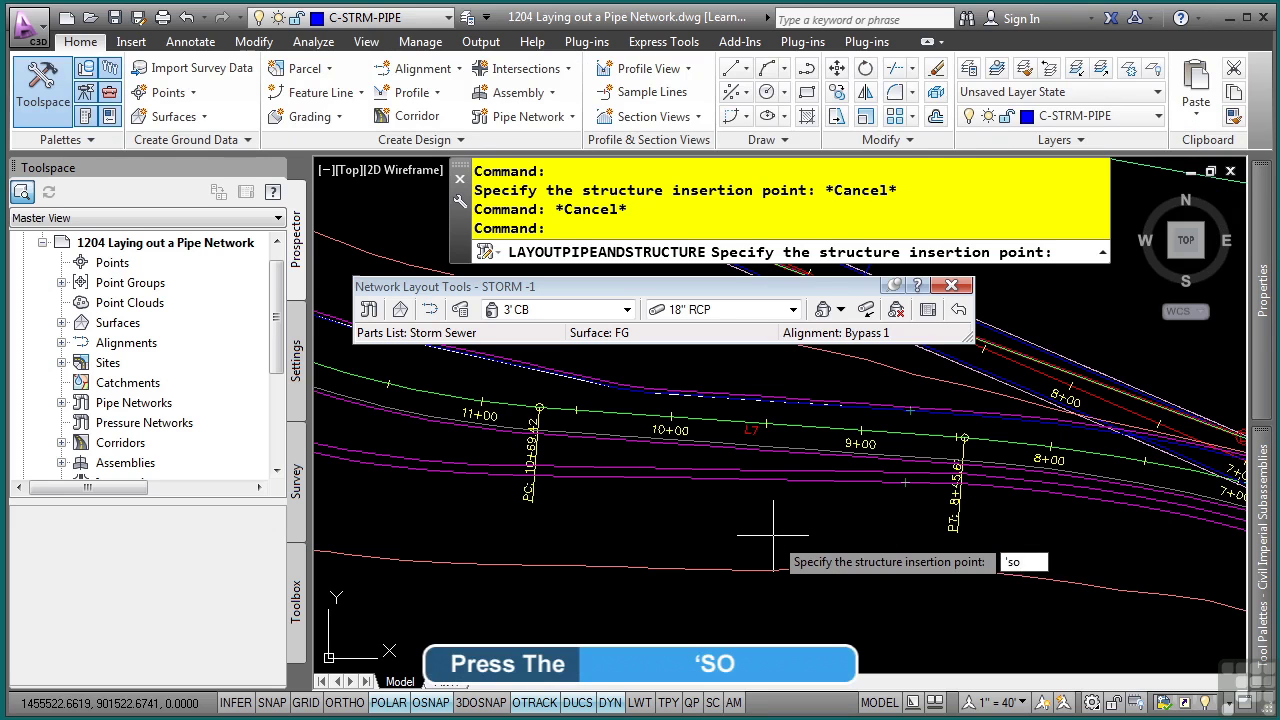
pyautogui.press('Return')
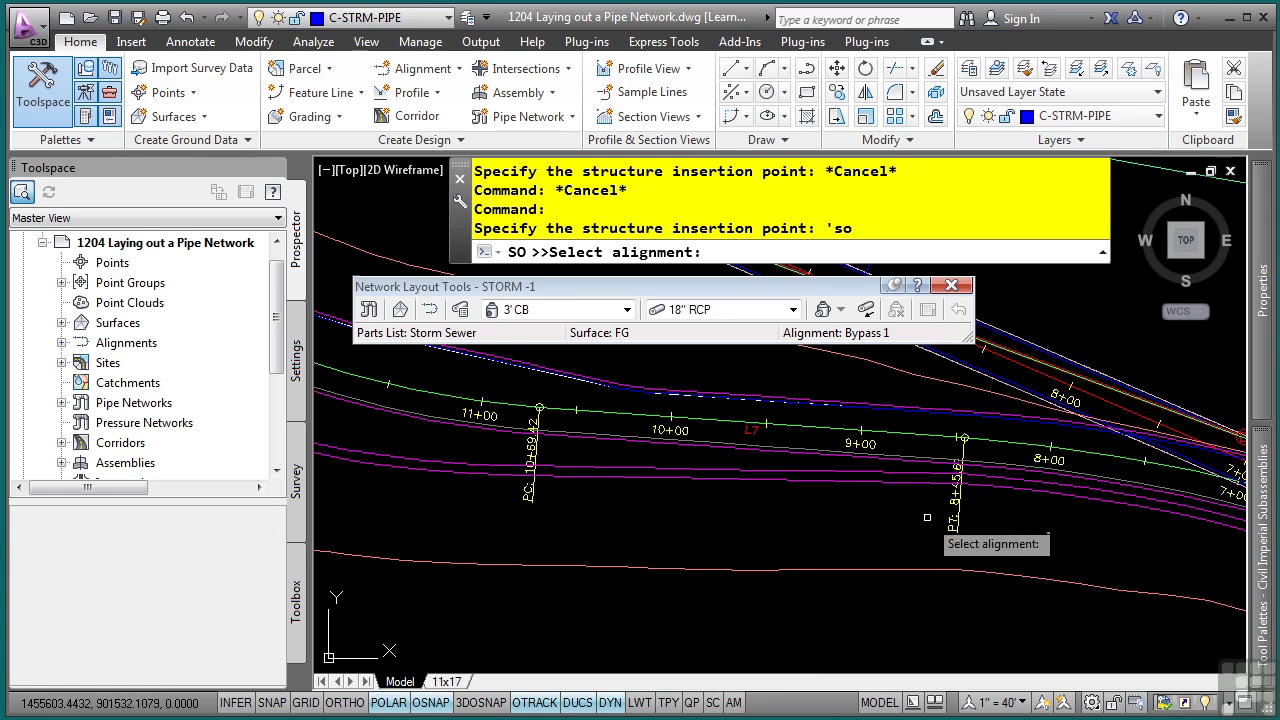
pyautogui.click(870, 444)
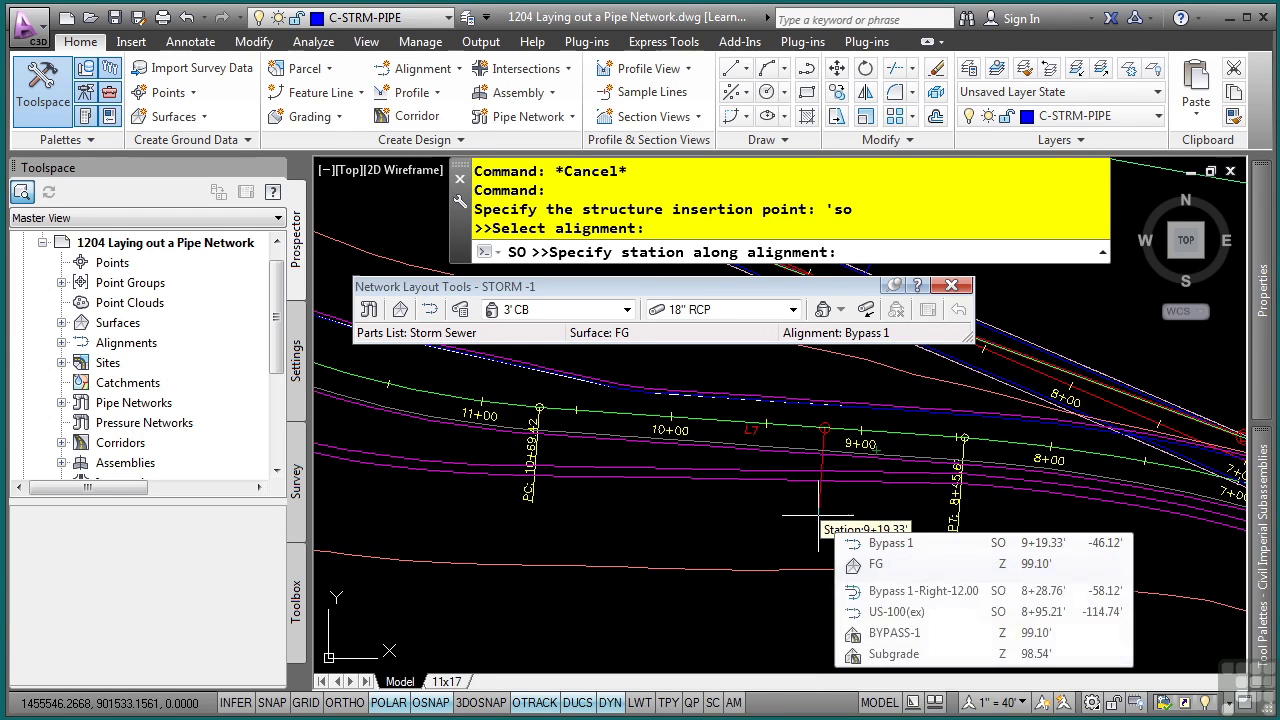
pyautogui.write('1025')
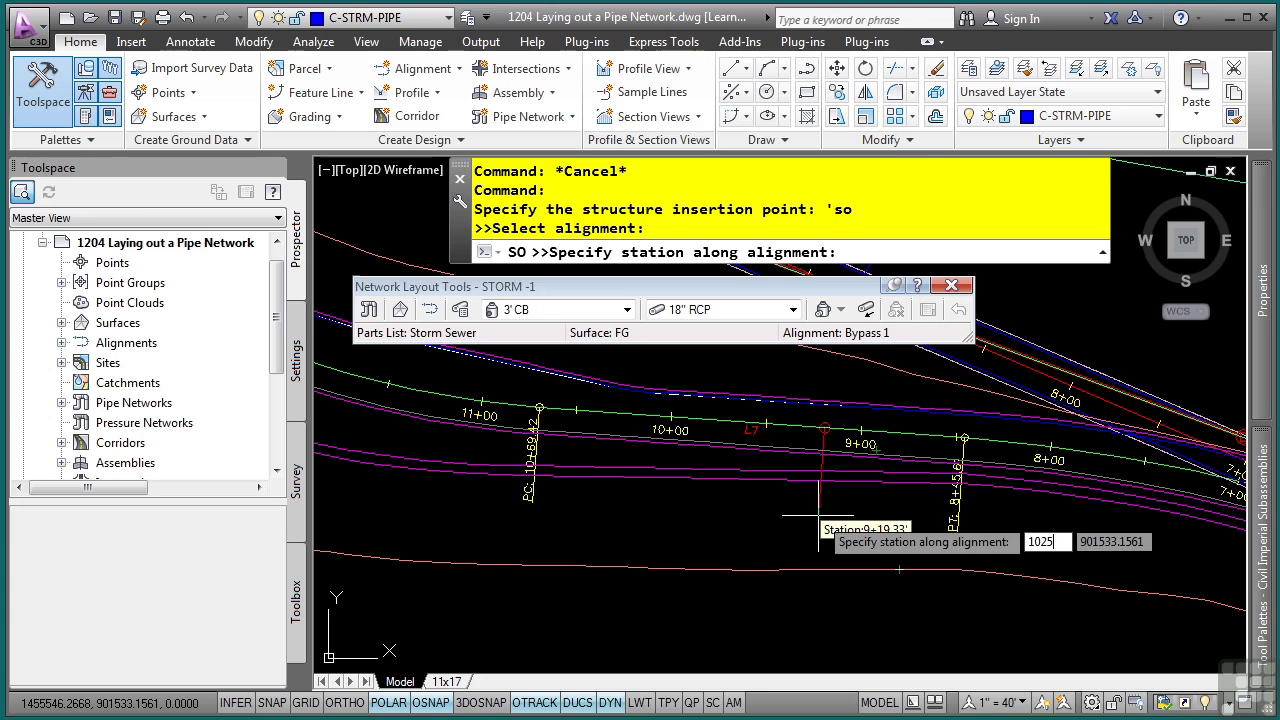
pyautogui.press('Return')
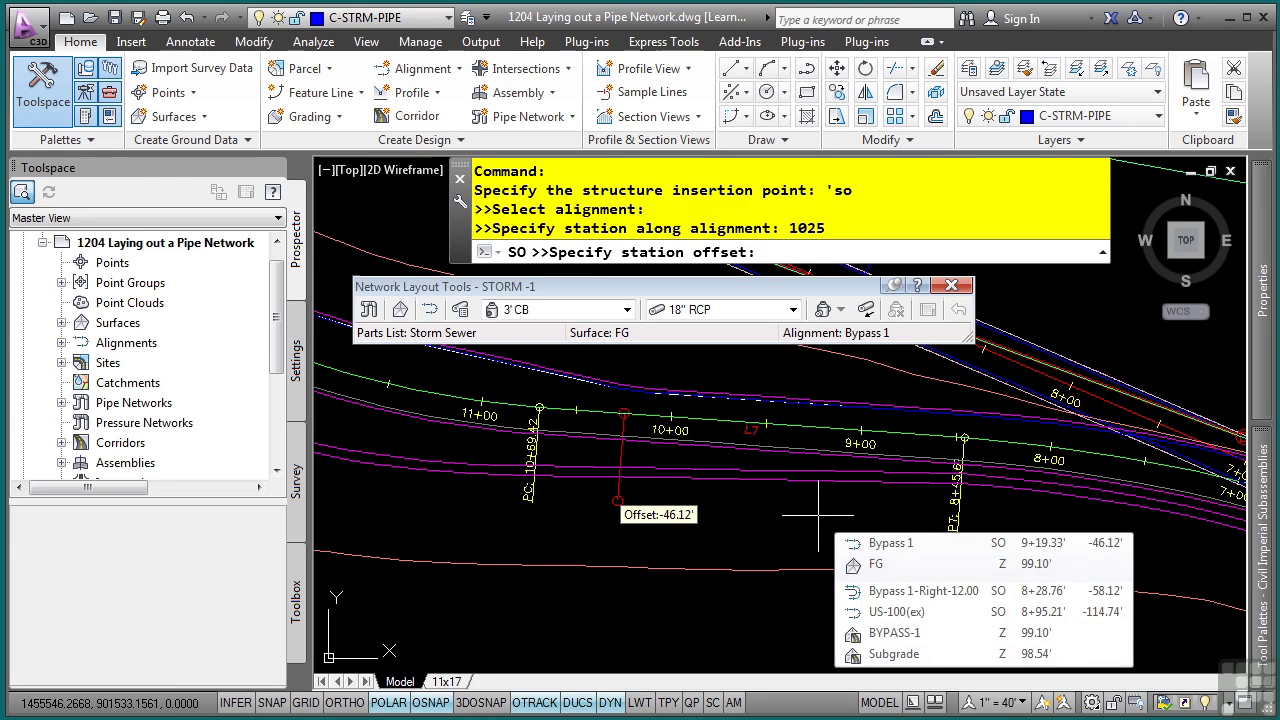
pyautogui.write('12')
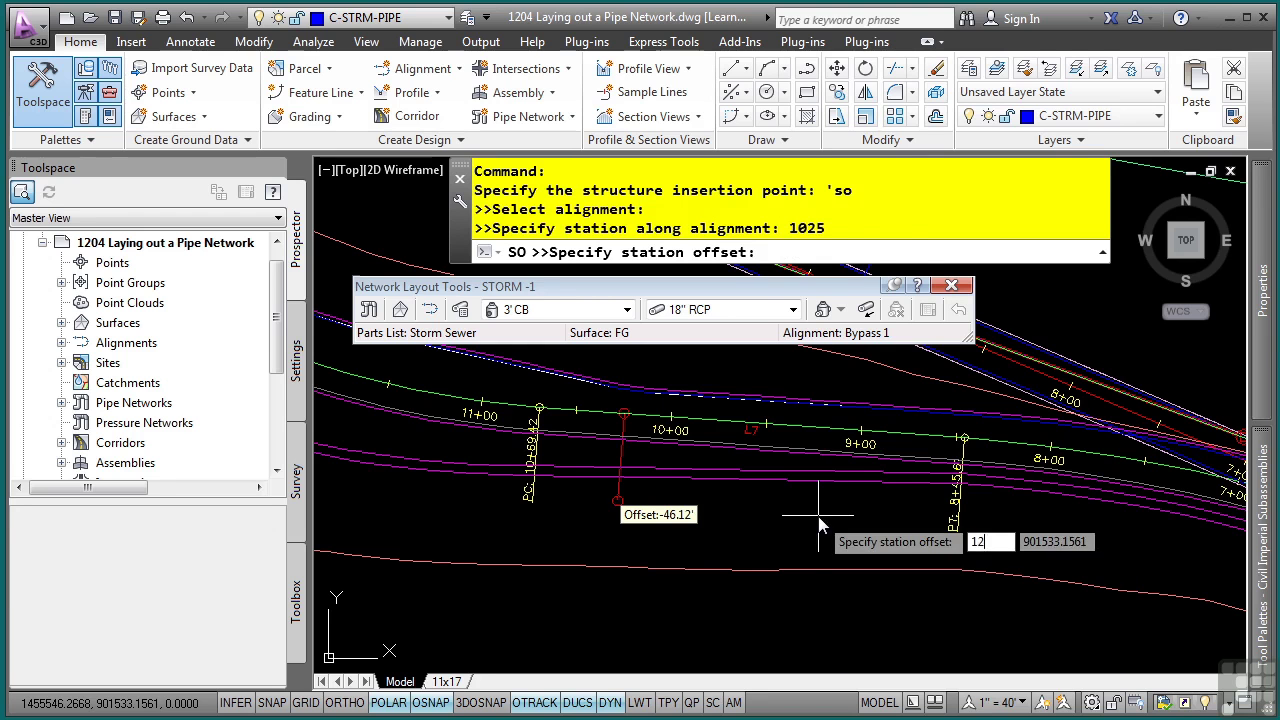
pyautogui.press('Return')
pyautogui.moveTo(575, 520); pyautogui.dragTo(983, 612, button='middle')
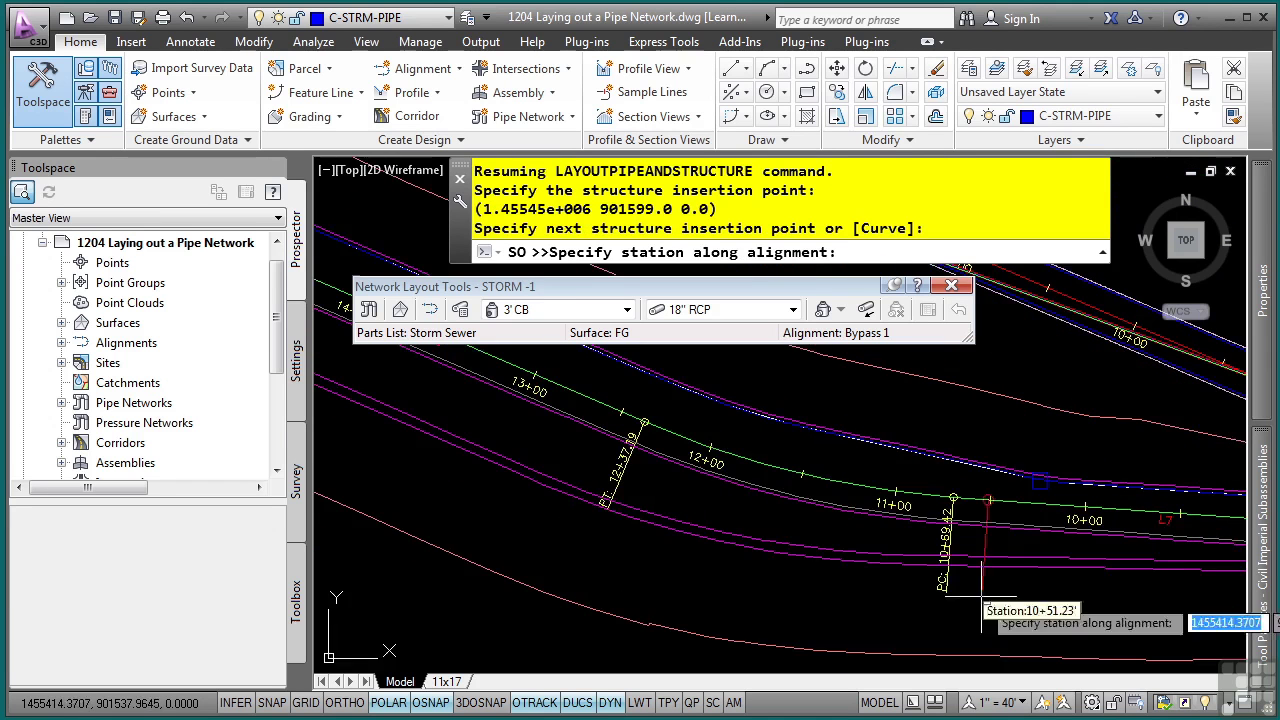
# Step: Place the second 3' CB at station 11+62, offset 24, and pan toward station 14+00
pyautogui.moveTo(760, 560)
pyautogui.mouseDown(button='middle')
pyautogui.moveTo(975, 635)
pyautogui.moveTo(766, 560)
pyautogui.mouseUp(button='middle')
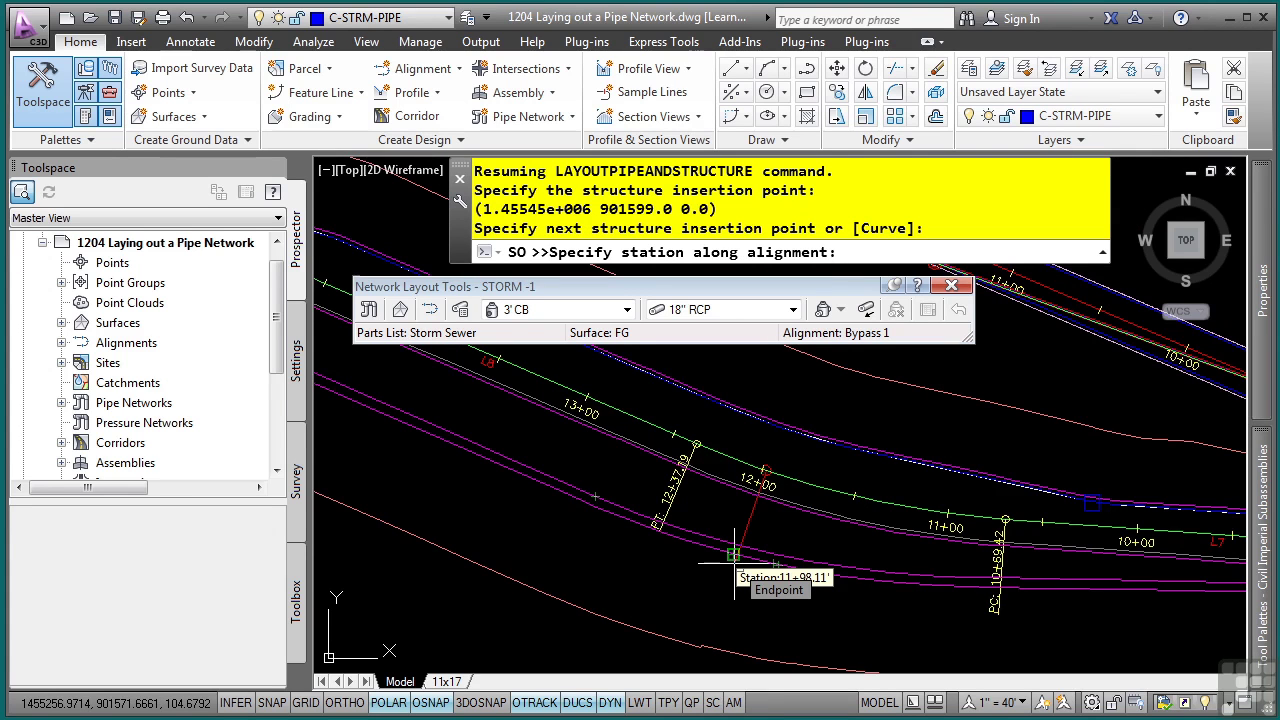
pyautogui.write('11')
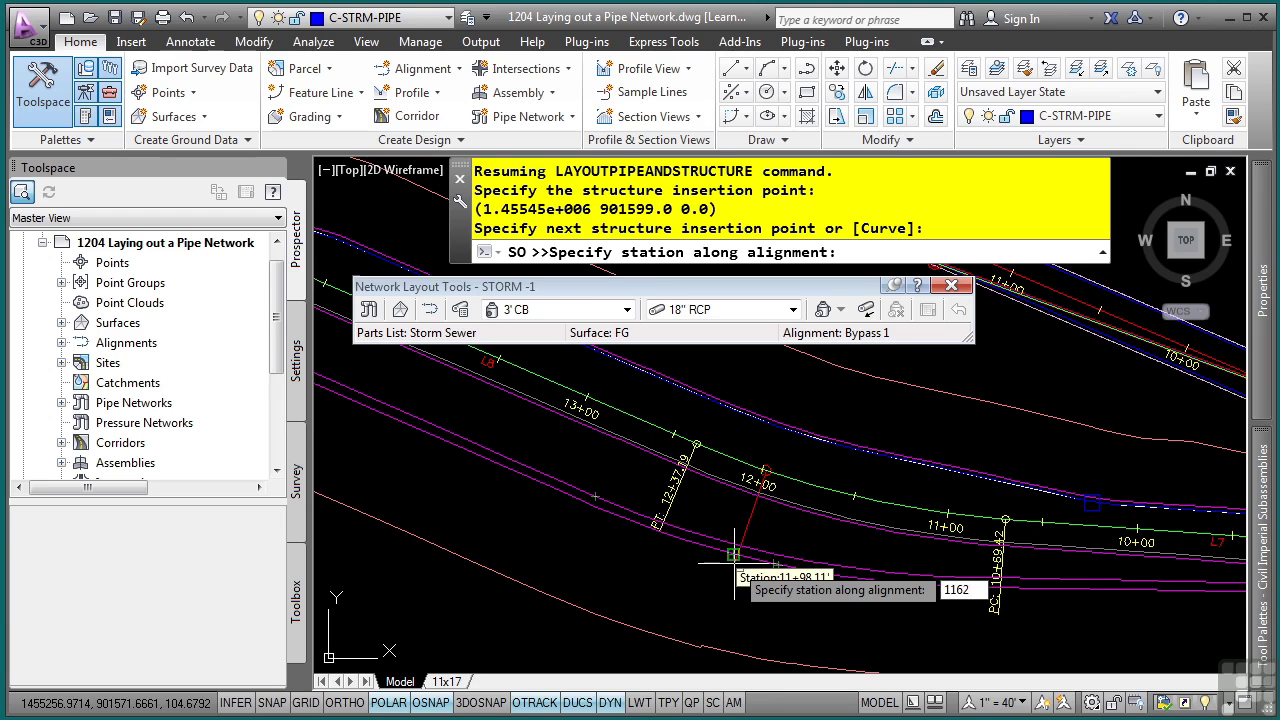
pyautogui.write('62')
pyautogui.press('Return')
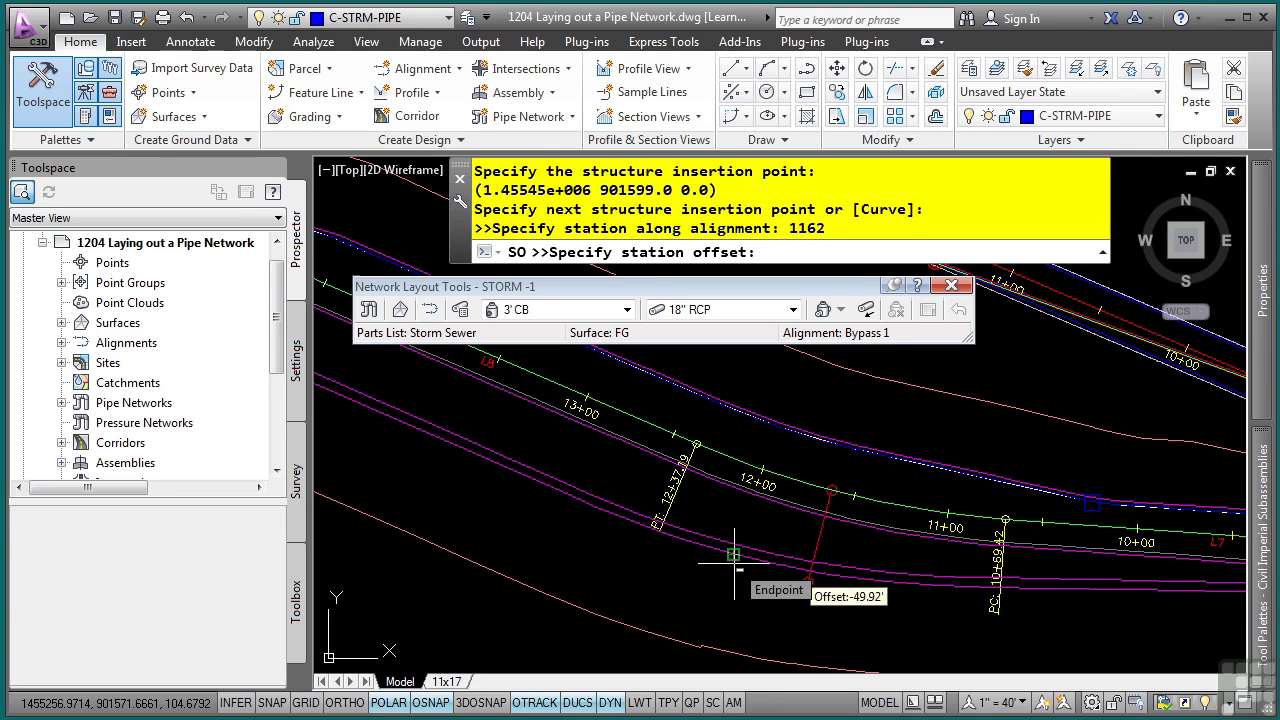
pyautogui.write('24')
pyautogui.press('Return')
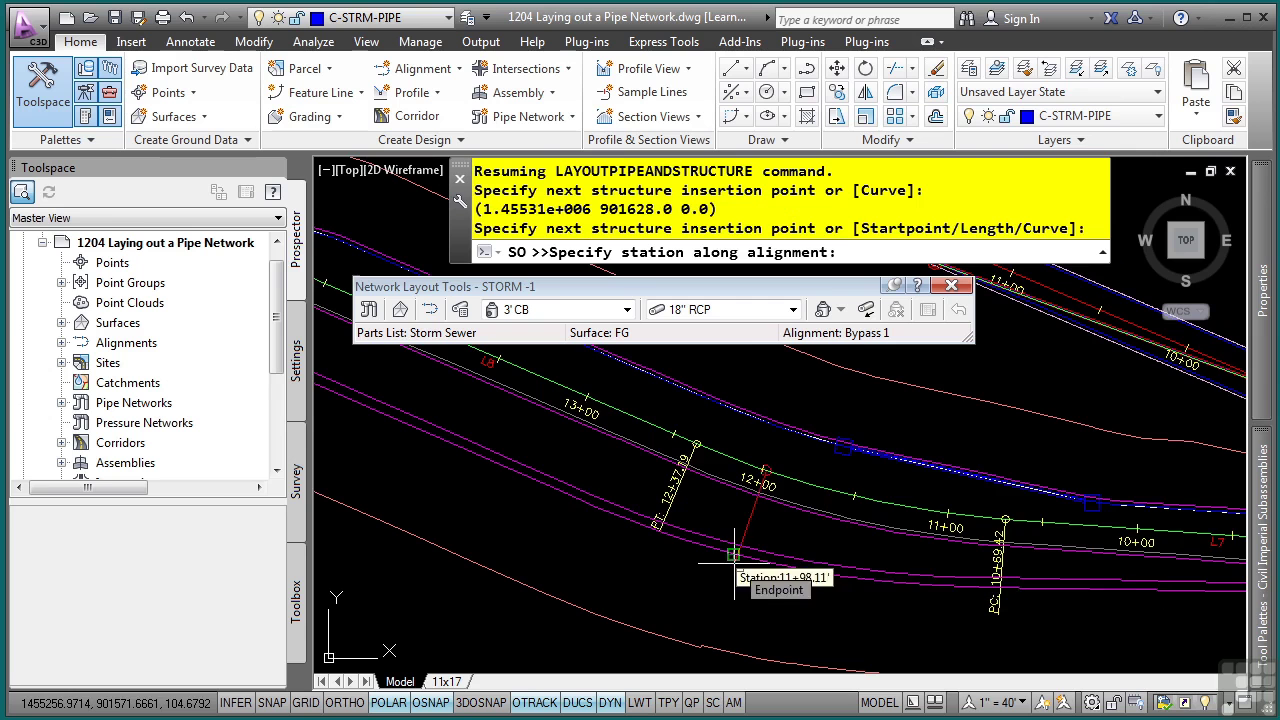
pyautogui.moveTo(616, 509); pyautogui.dragTo(707, 596, button='middle')
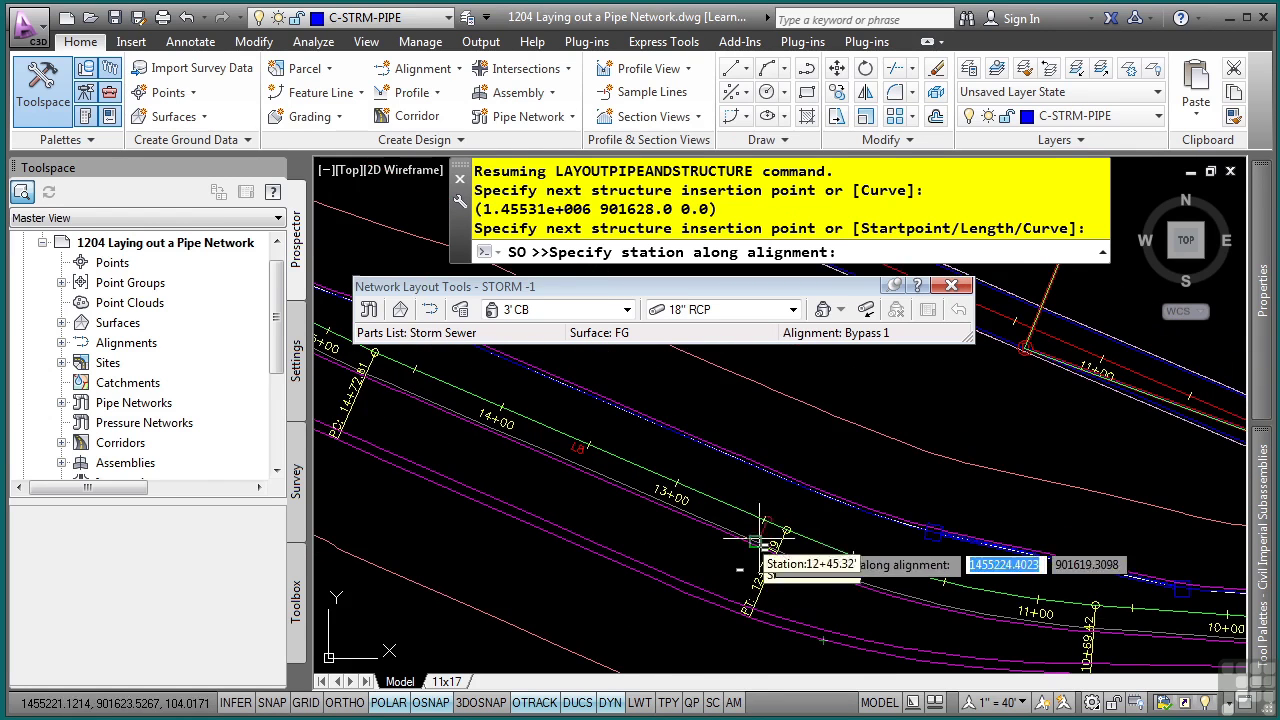
# Step: Switch the current pipe to 21" RCP and the structure to 4' DMH
pyautogui.click(722, 310)
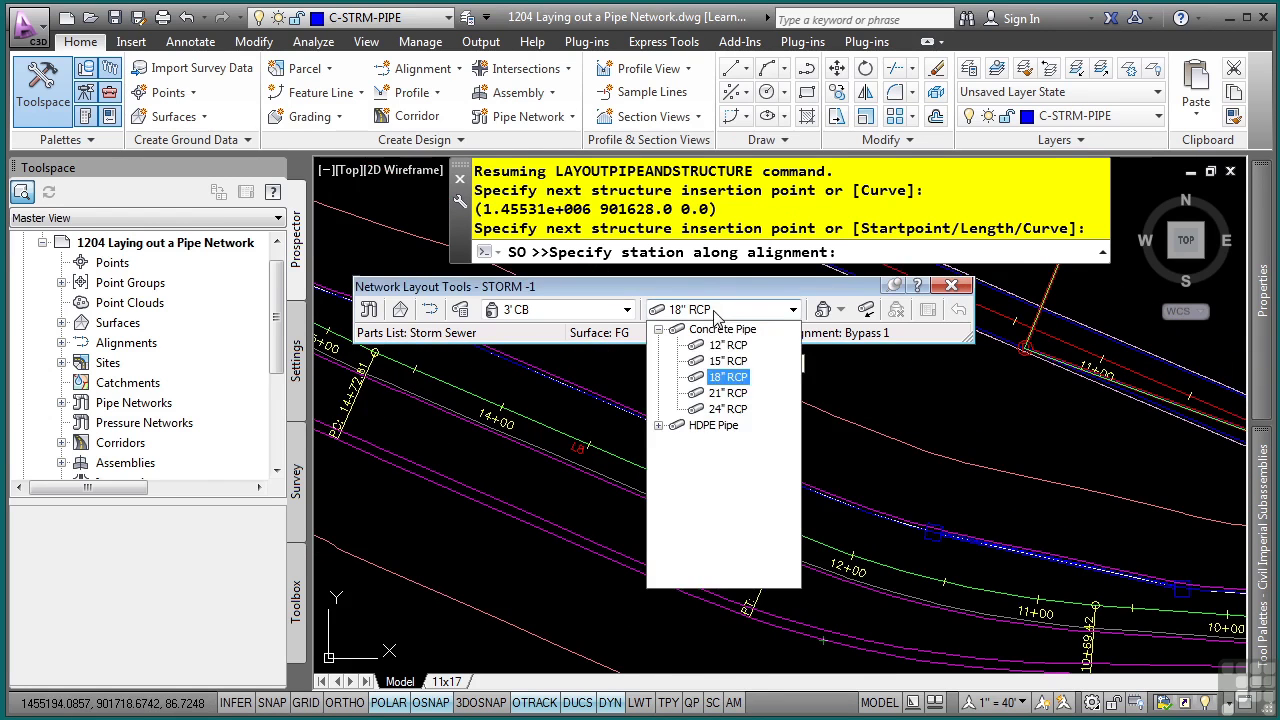
pyautogui.click(728, 396)
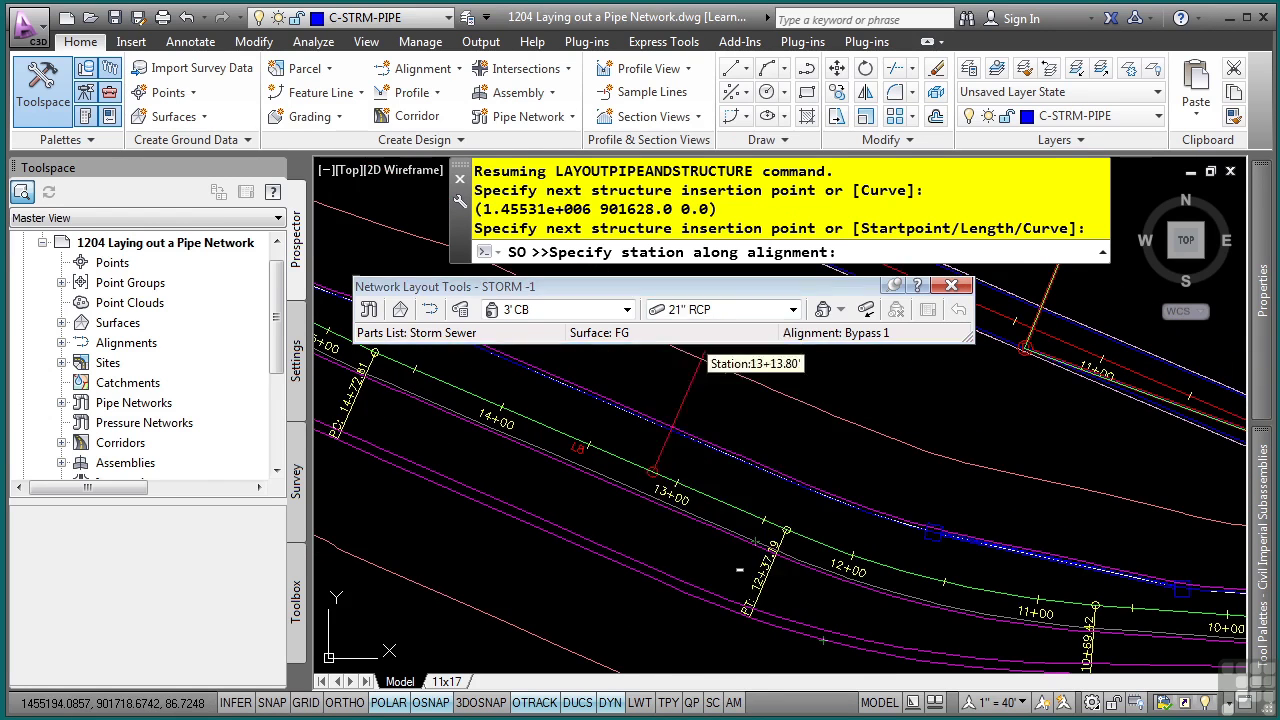
pyautogui.click(566, 310)
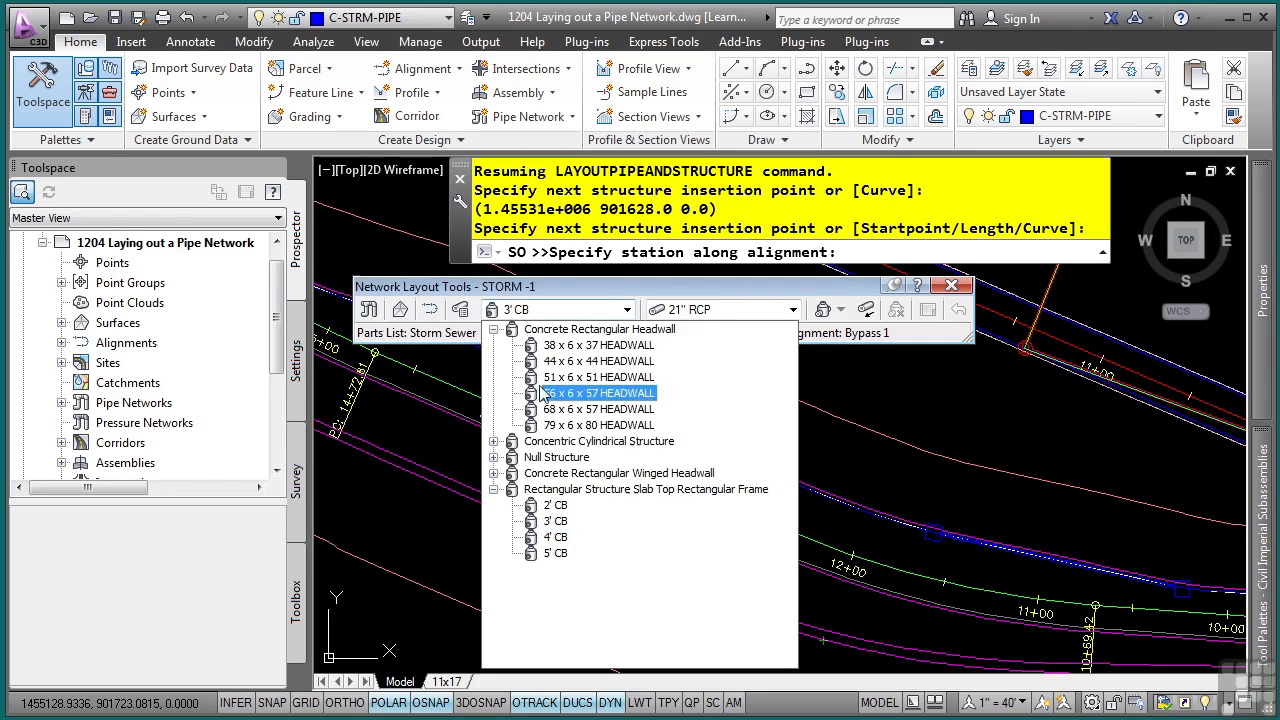
pyautogui.click(494, 442)
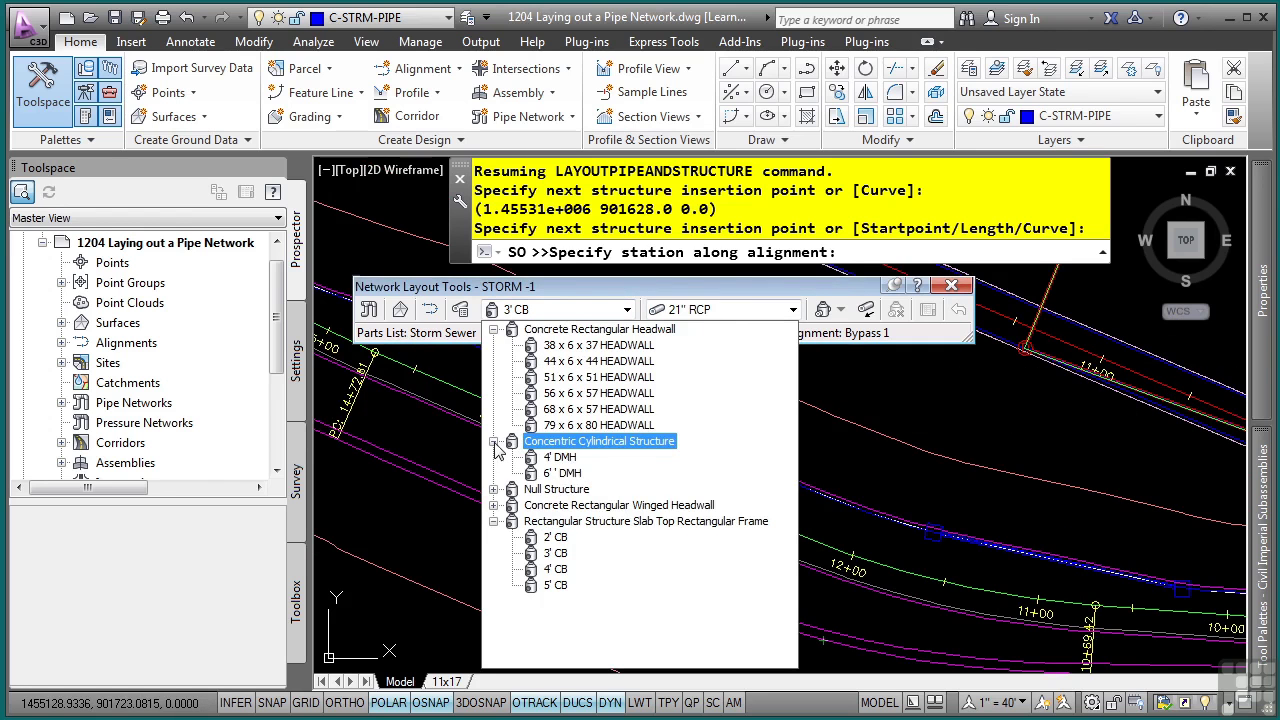
pyautogui.click(558, 460)
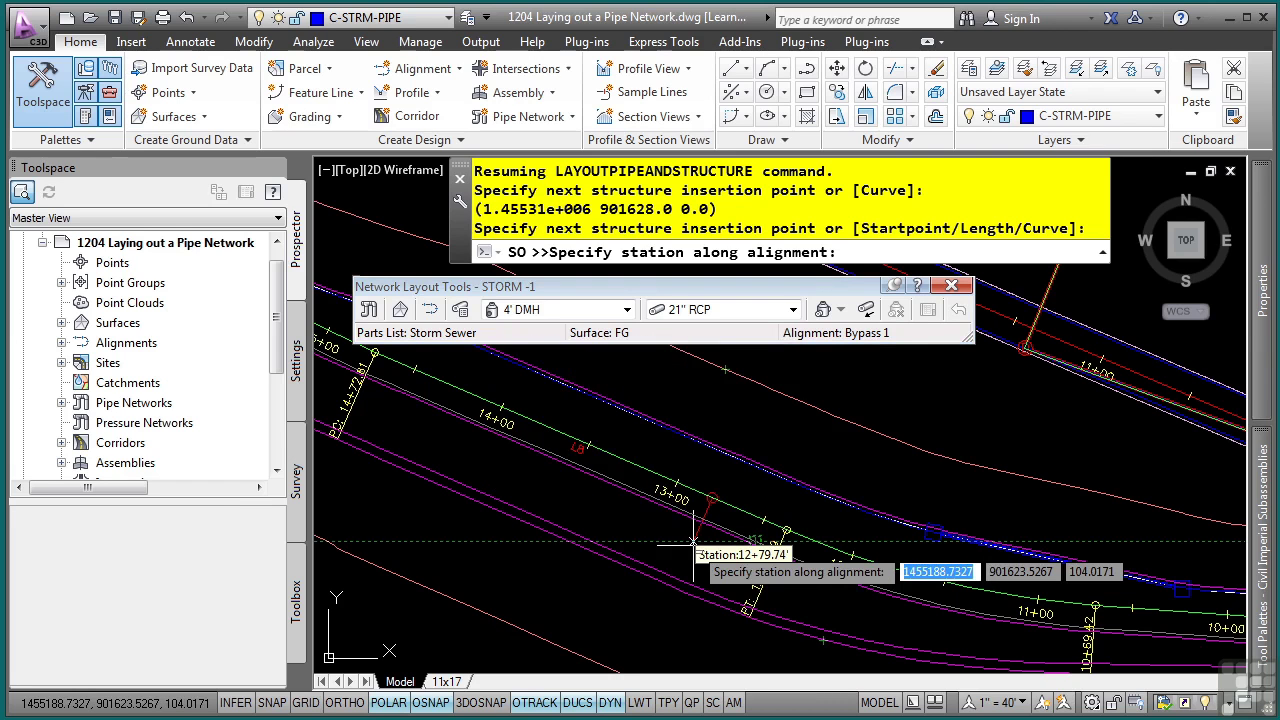
# Step: Place the 4' DMH at station 13+00, offset 0, then bring stations 12+00 to 16+00 into view
pyautogui.write('1300')
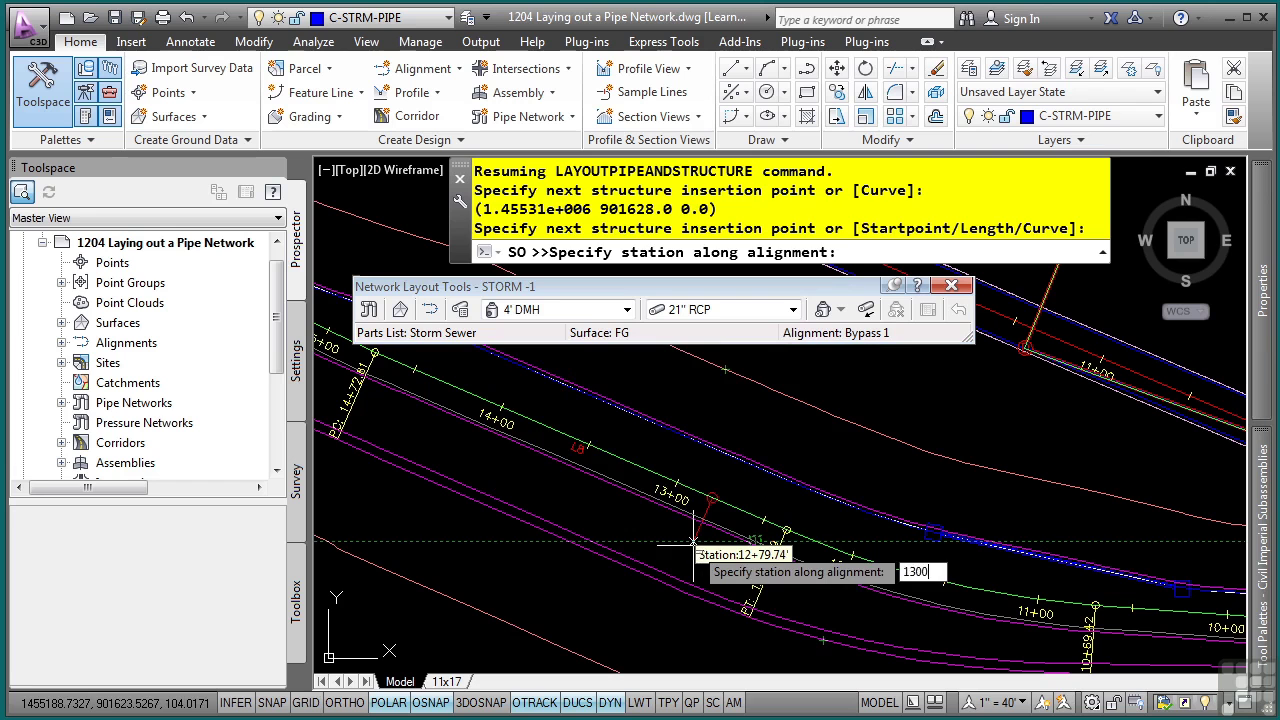
pyautogui.press('Return')
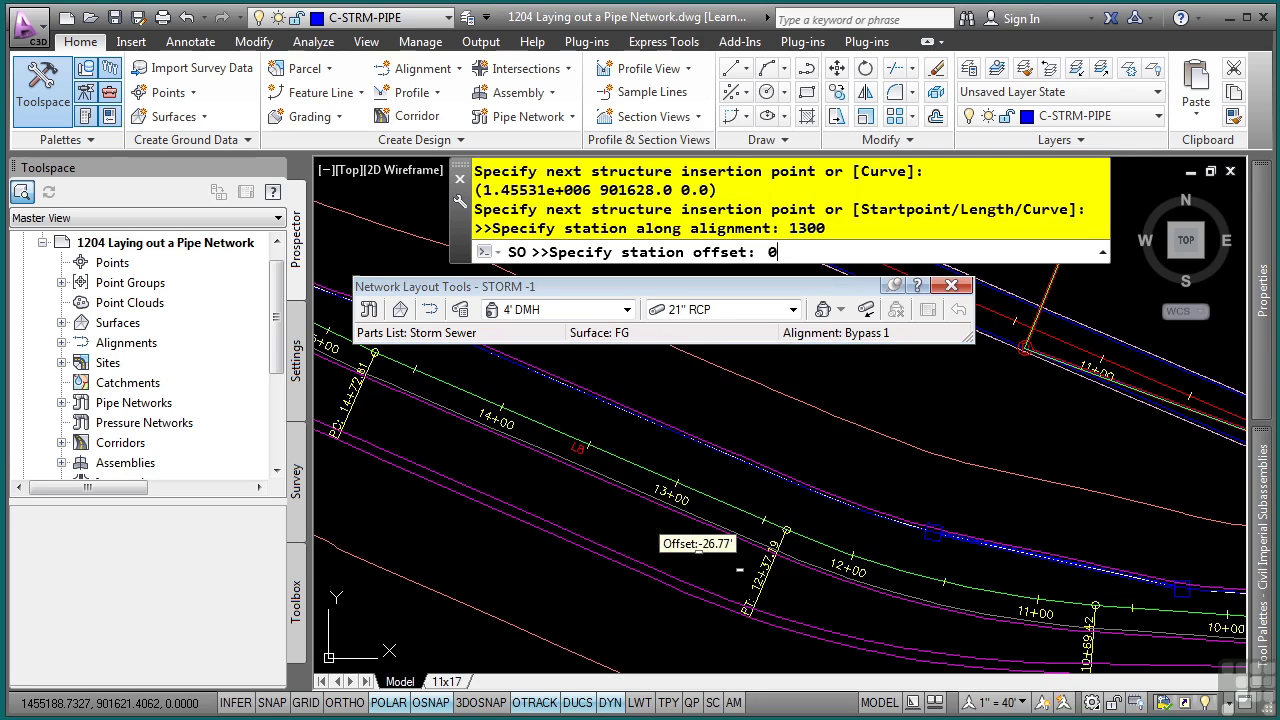
pyautogui.press('Return')
pyautogui.scroll(2, 707, 527)
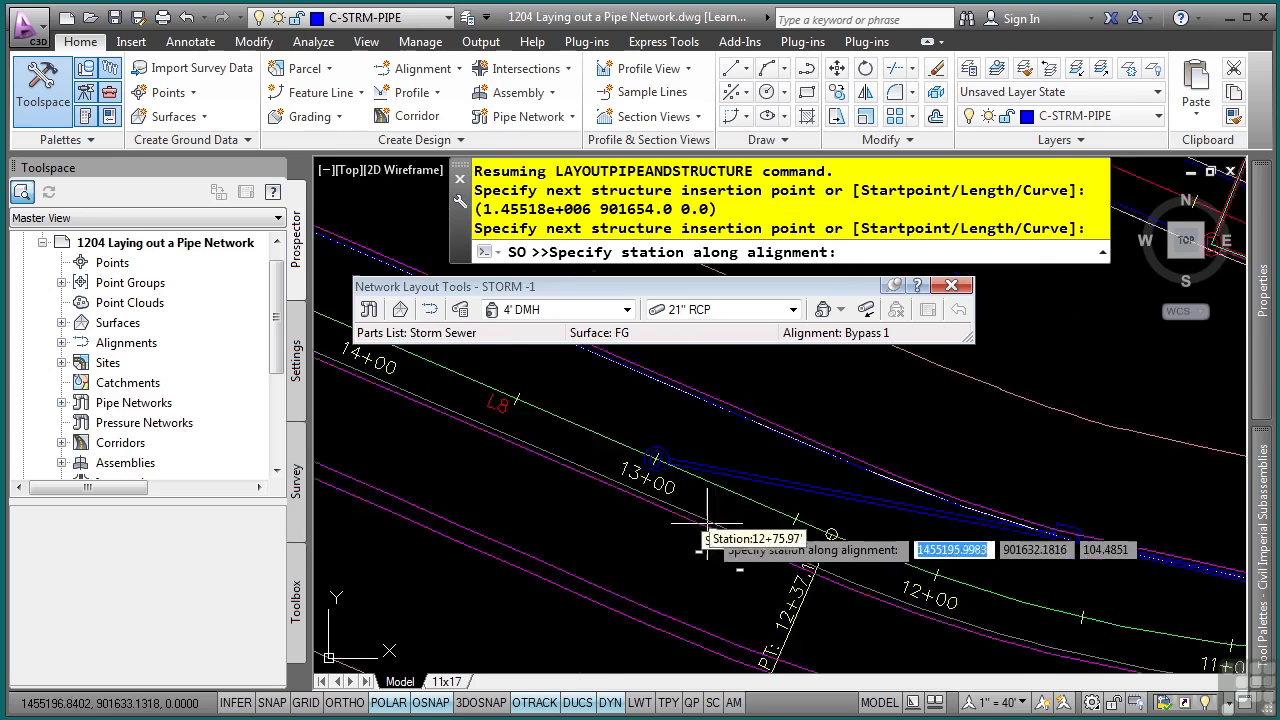
pyautogui.scroll(2, 1100, 530)
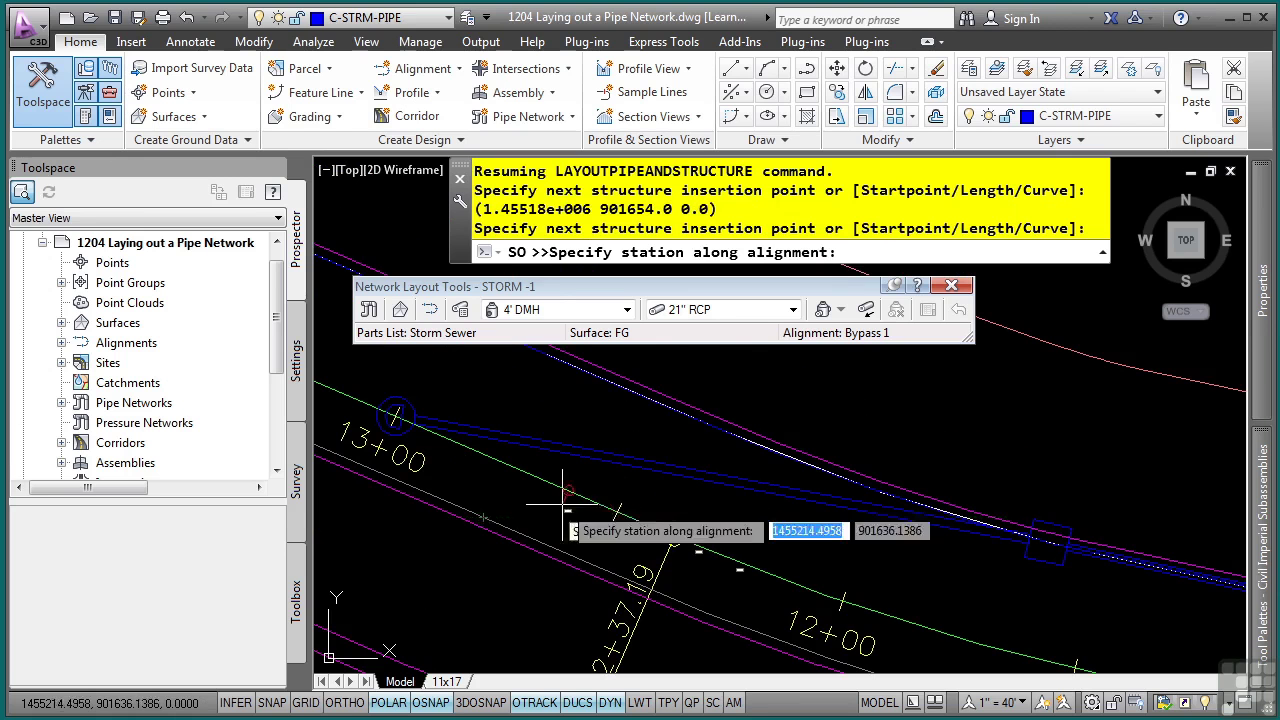
pyautogui.moveTo(471, 497); pyautogui.dragTo(843, 580, button='middle')
pyautogui.moveTo(565, 505); pyautogui.dragTo(770, 605, button='middle')
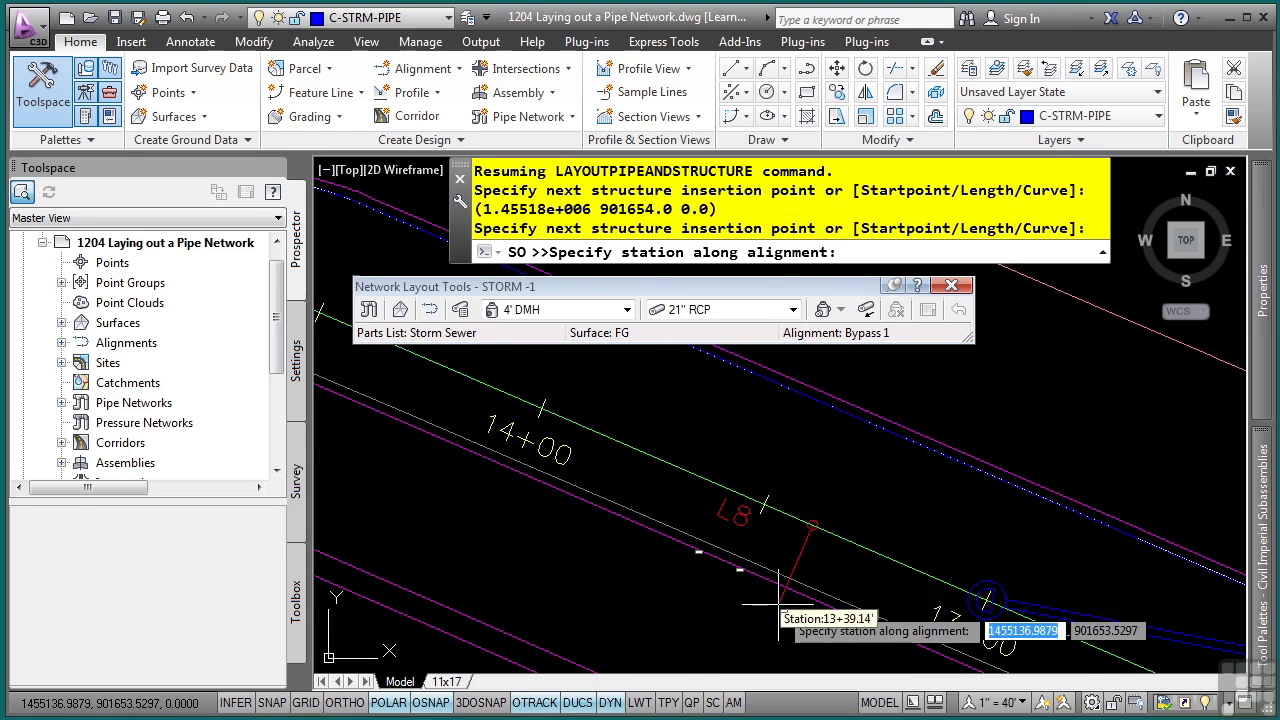
pyautogui.scroll(-3, 770, 605)
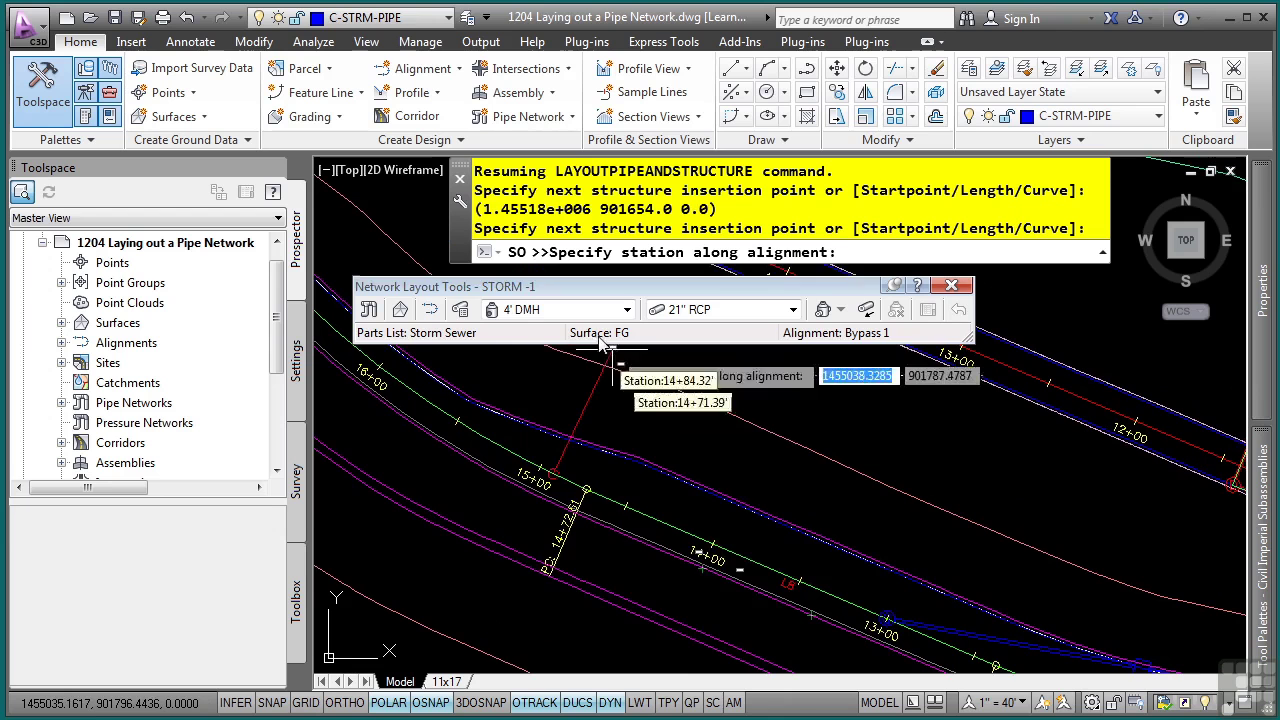
# Step: Switch to 4' CB and 18" RCP, and place a catch basin at station 14+55, offset 24
pyautogui.click(560, 309)
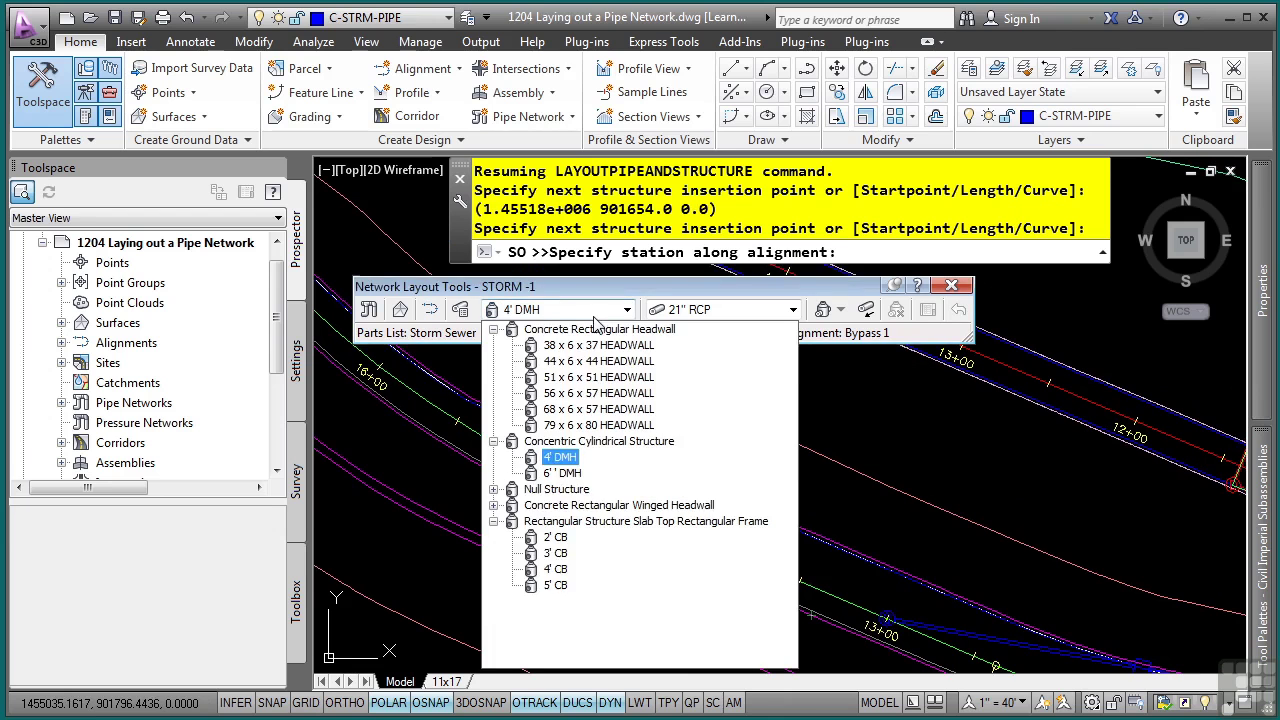
pyautogui.click(555, 569)
pyautogui.click(720, 310)
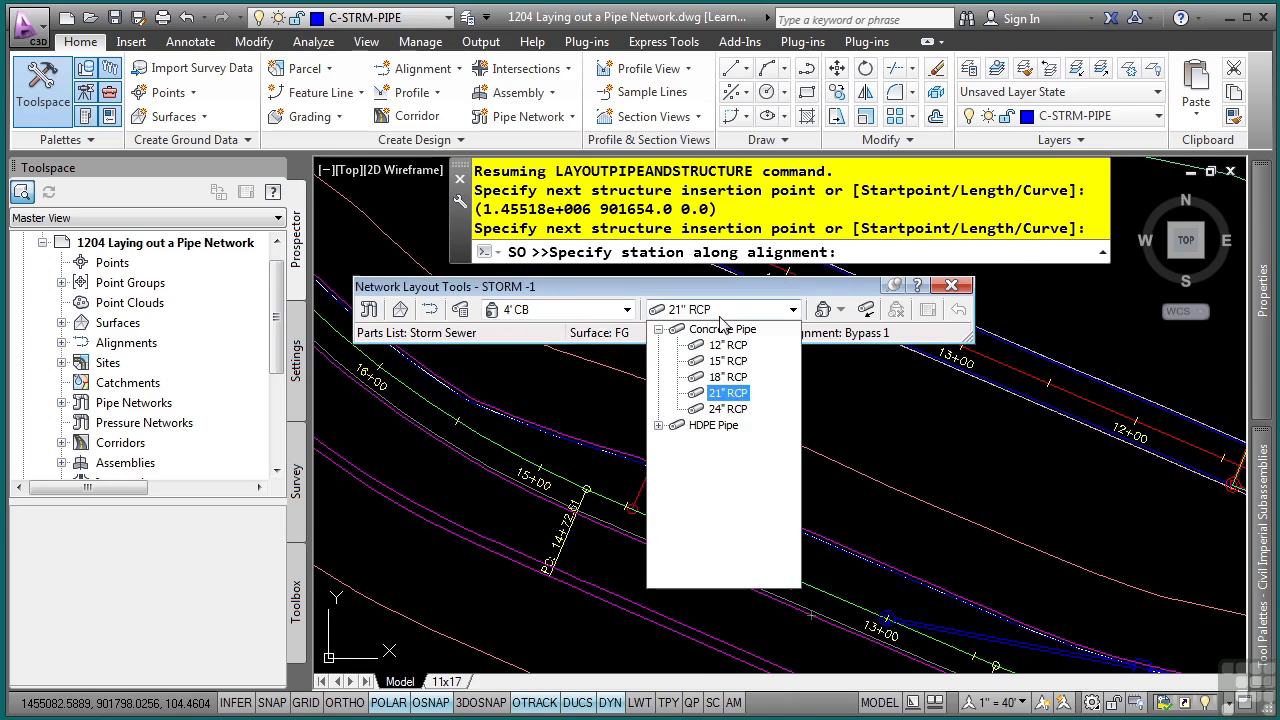
pyautogui.click(725, 389)
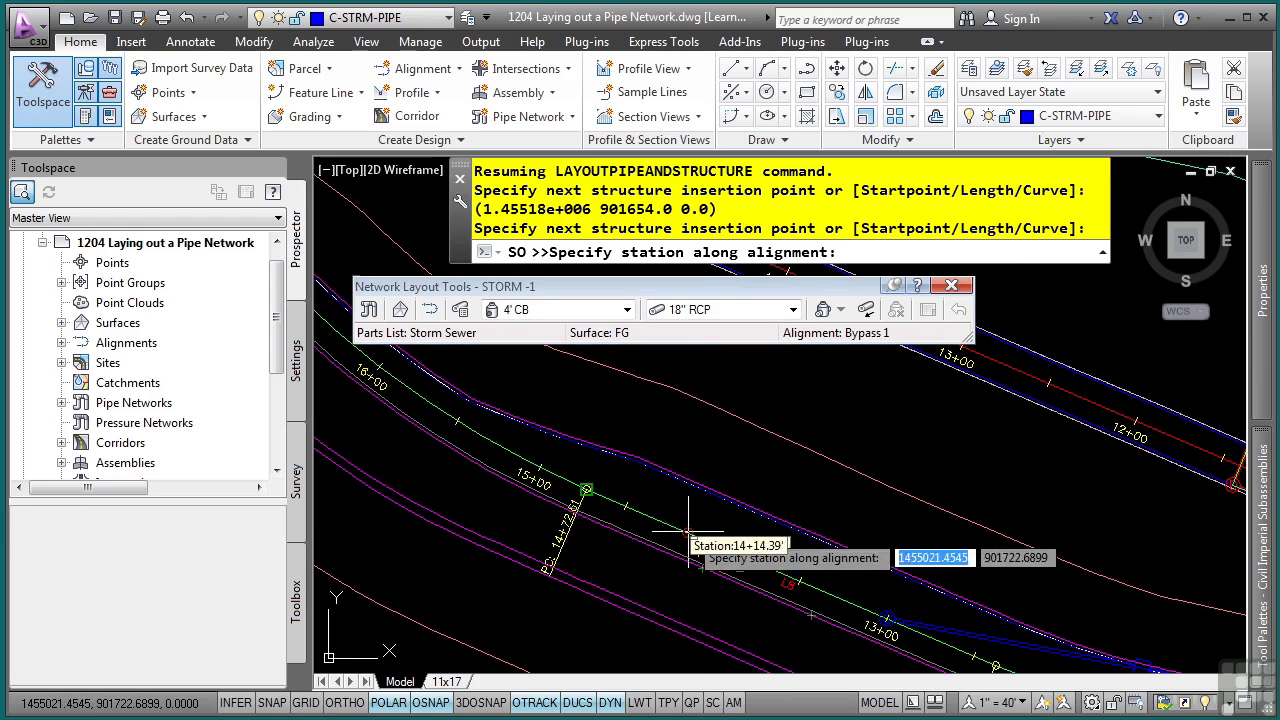
pyautogui.write('14')
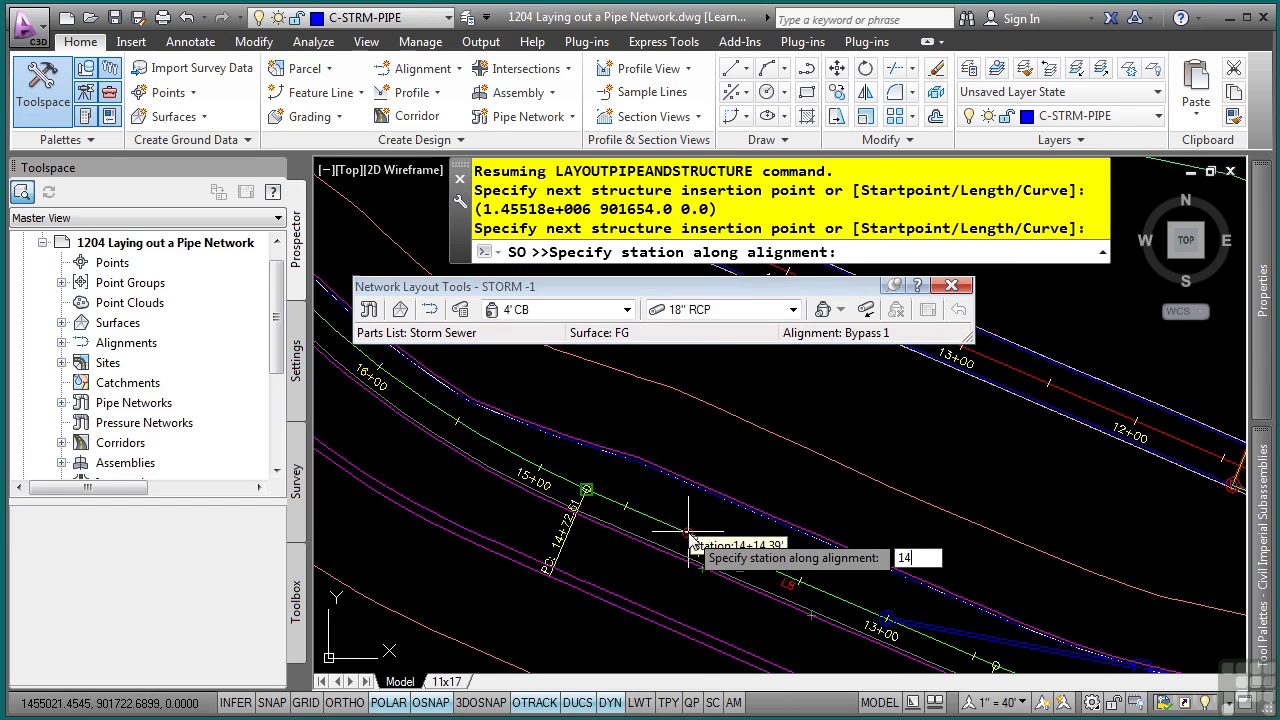
pyautogui.write('55')
pyautogui.press('Return')
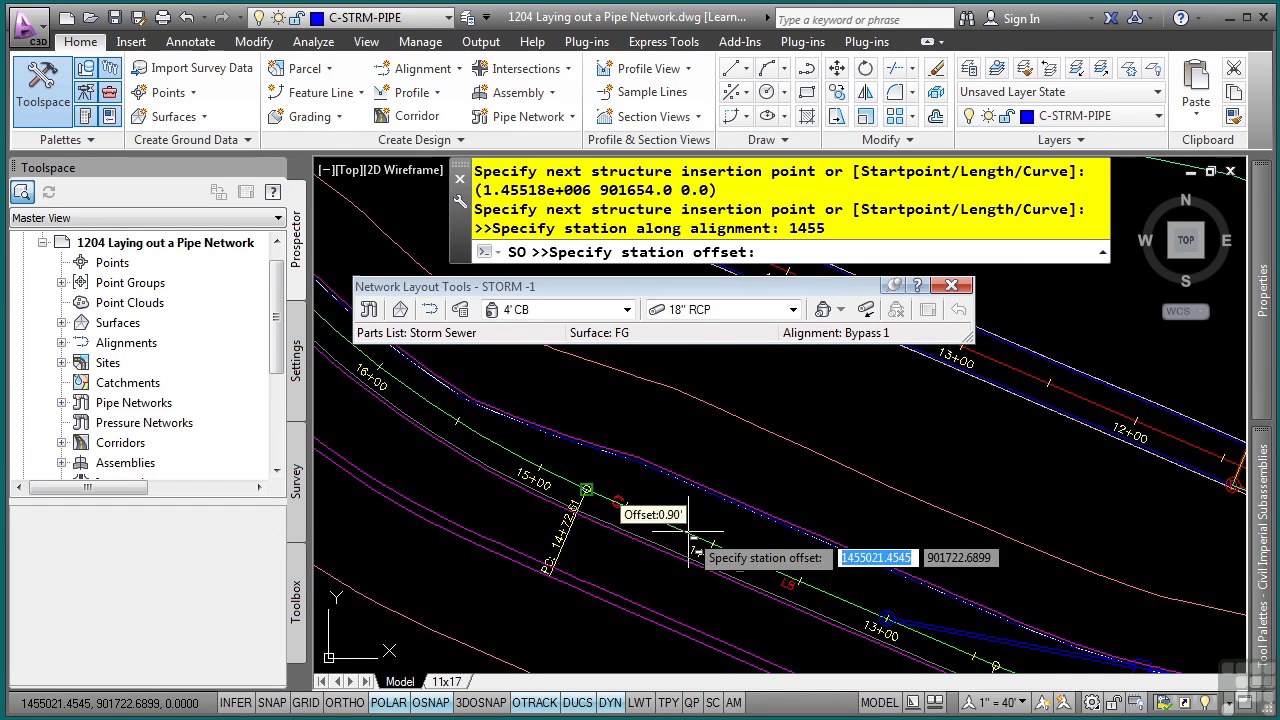
pyautogui.write('24')
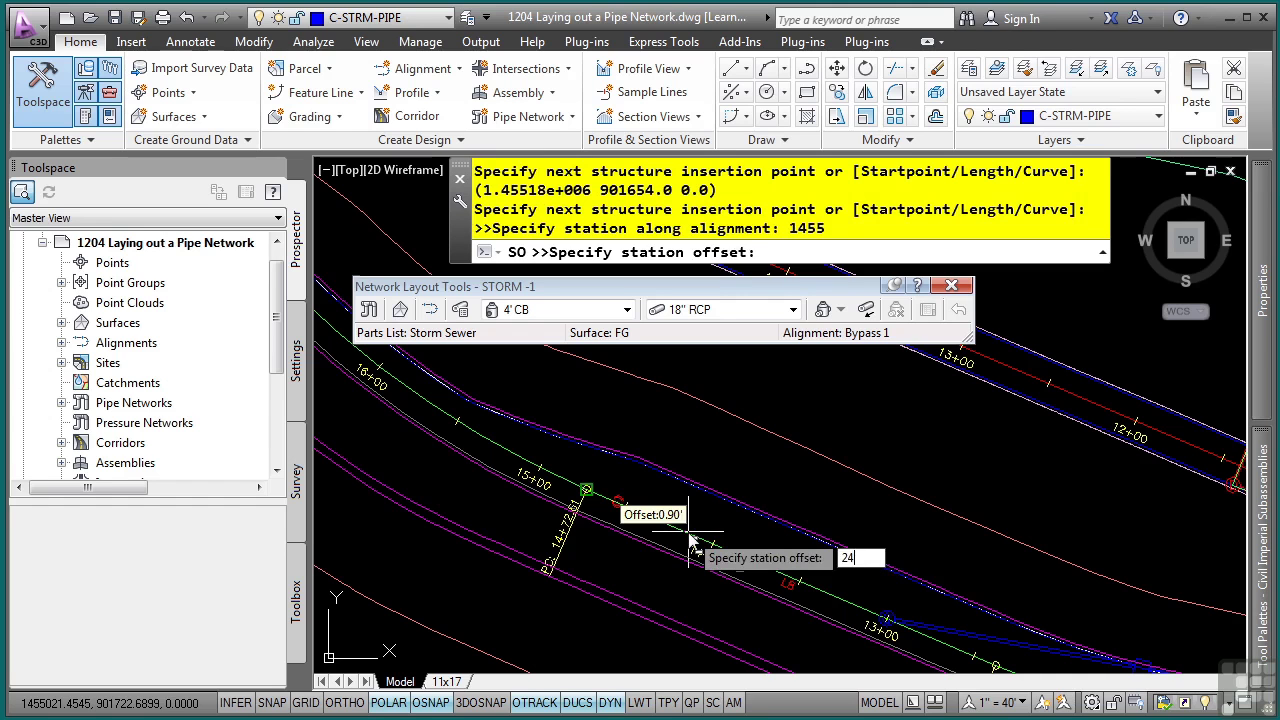
pyautogui.press('Return')
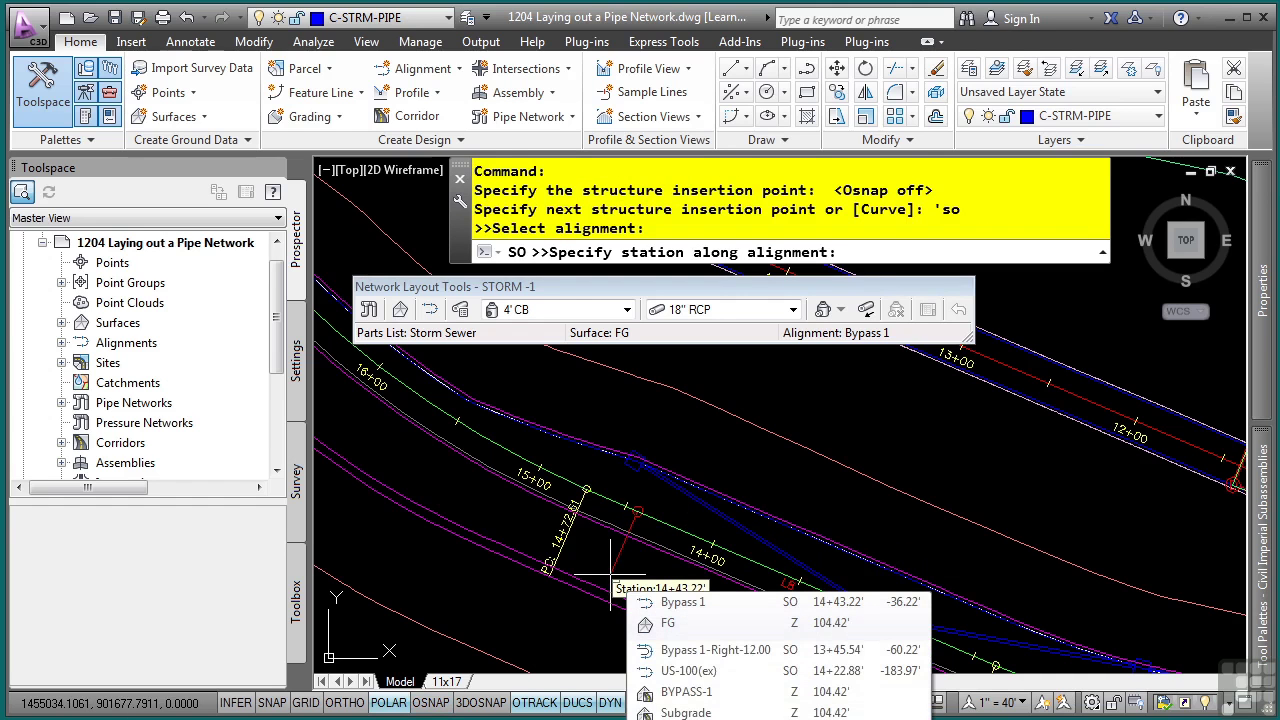
# Step: Place a second 4' CB at station 14+55, offset -44
pyautogui.write('1455')
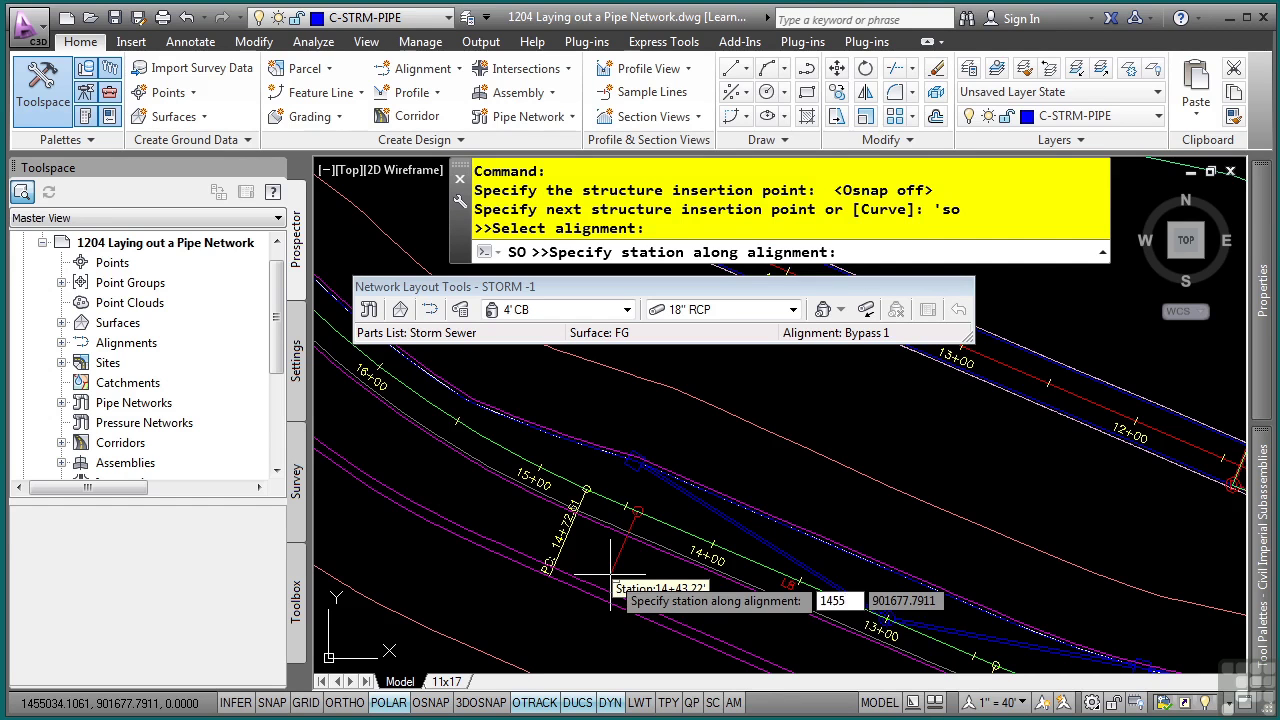
pyautogui.press('Return')
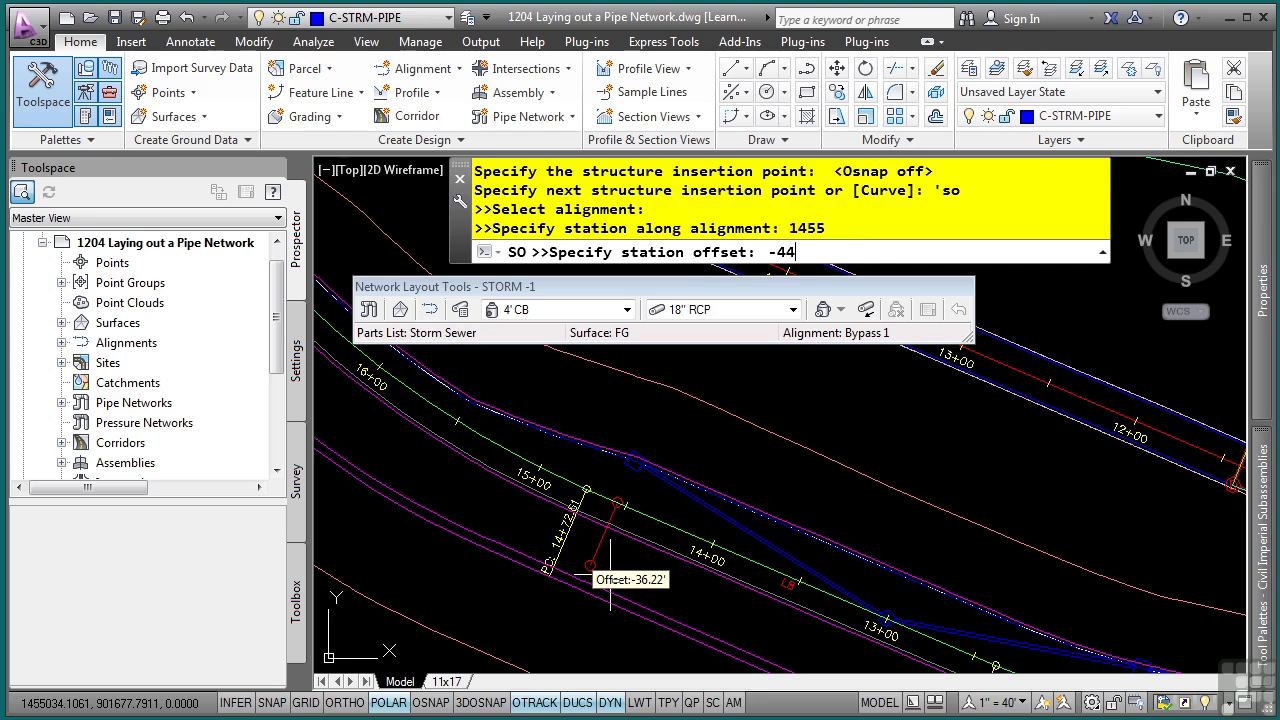
pyautogui.write('-44')
pyautogui.press('Return')
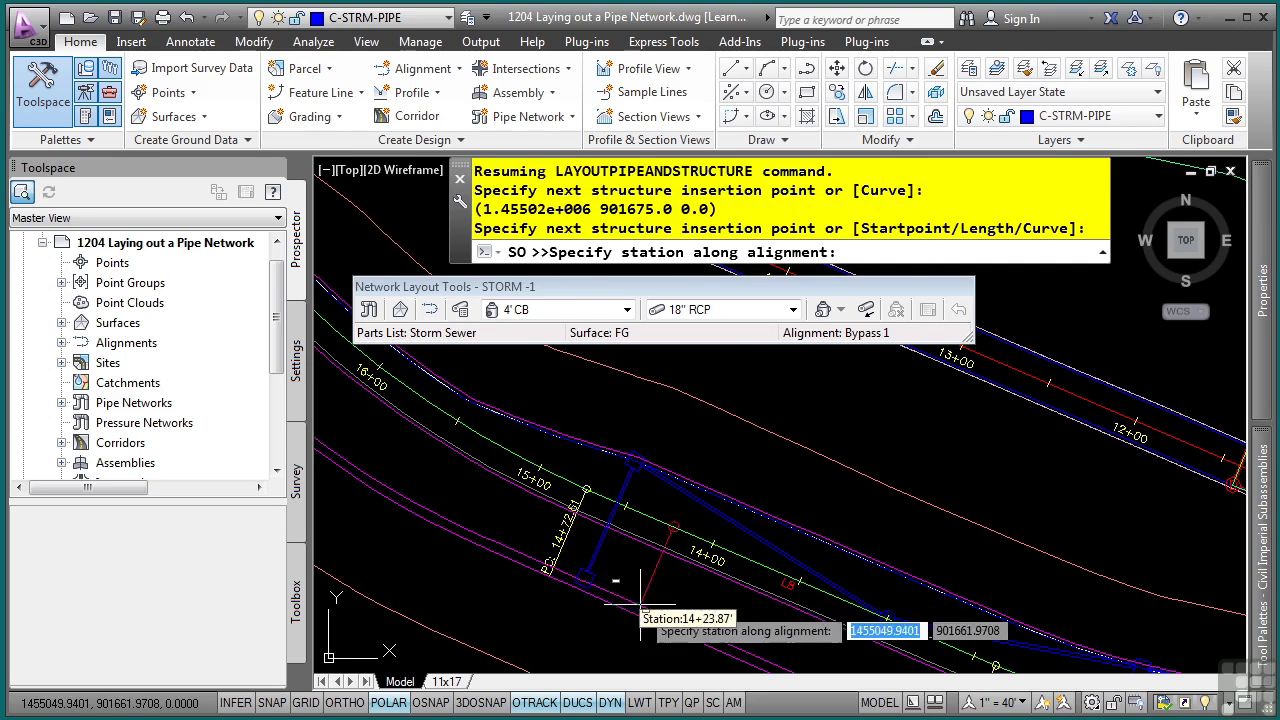
pyautogui.moveTo(639, 607); pyautogui.dragTo(733, 438, button='middle')
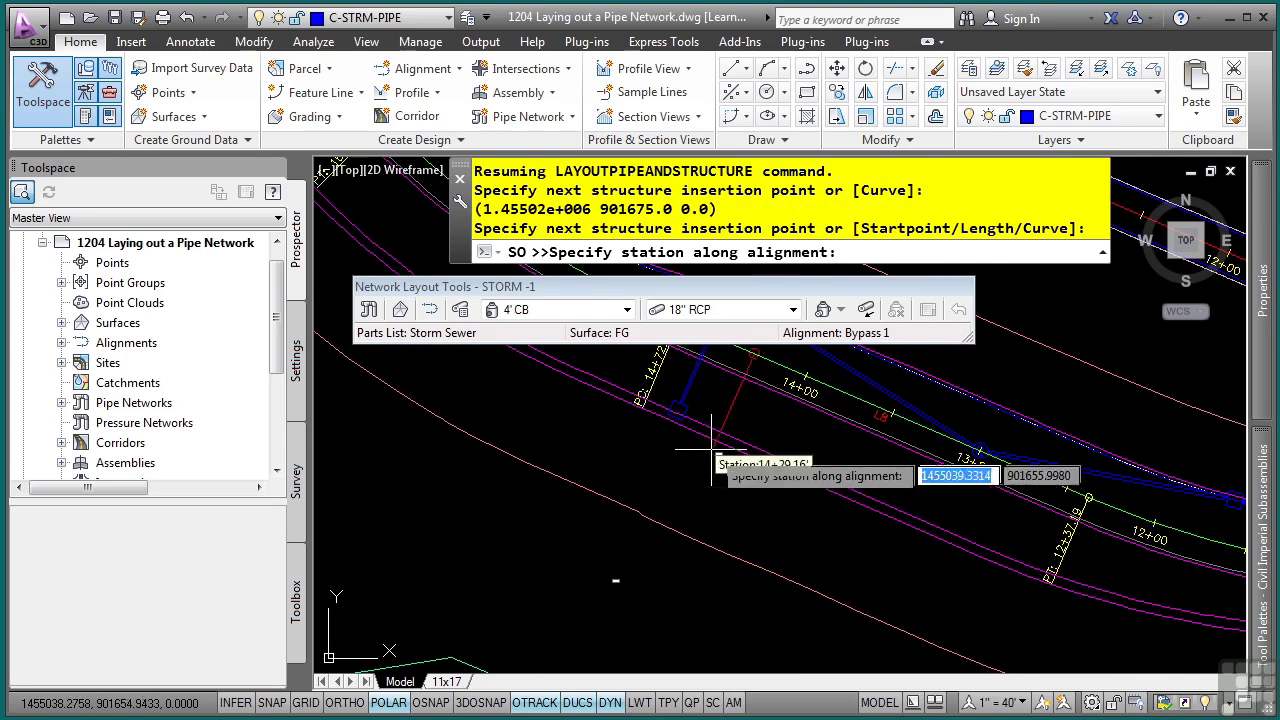
pyautogui.click(606, 310)
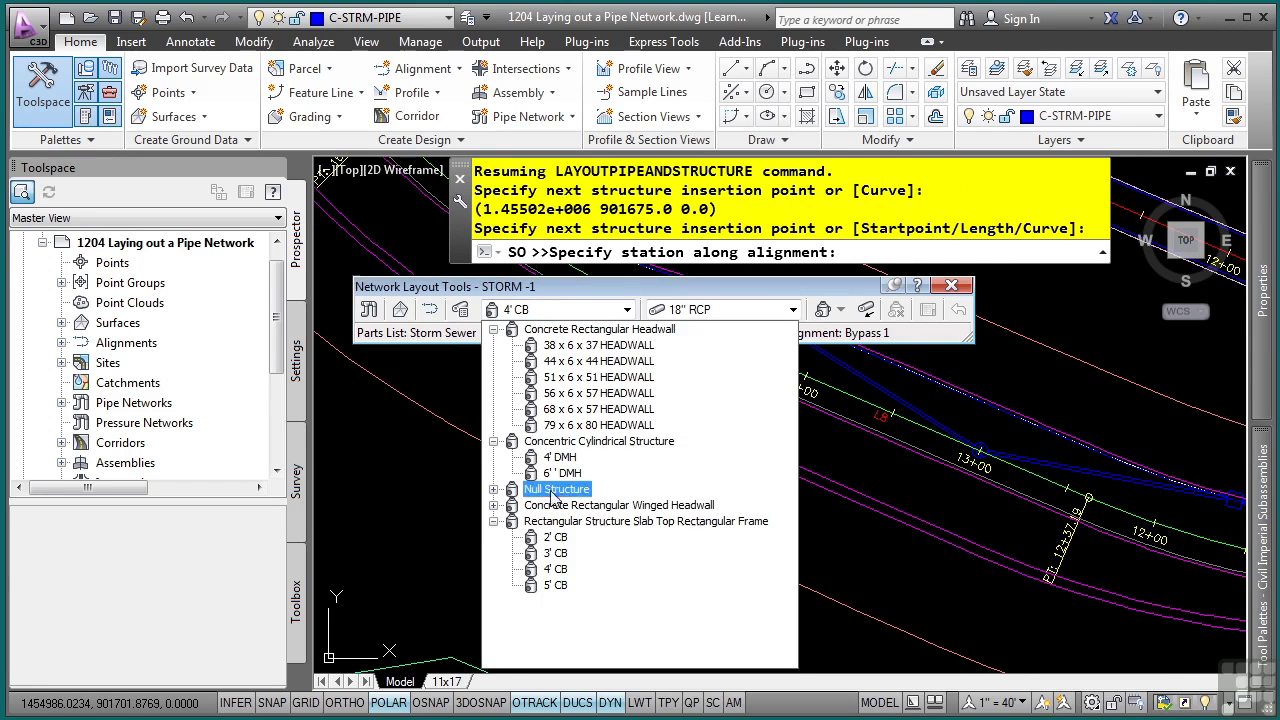
# Step: Make the 54 x 12 x 83 WINGED HEADWALL and 24" RCP pipe current
pyautogui.click(494, 506)
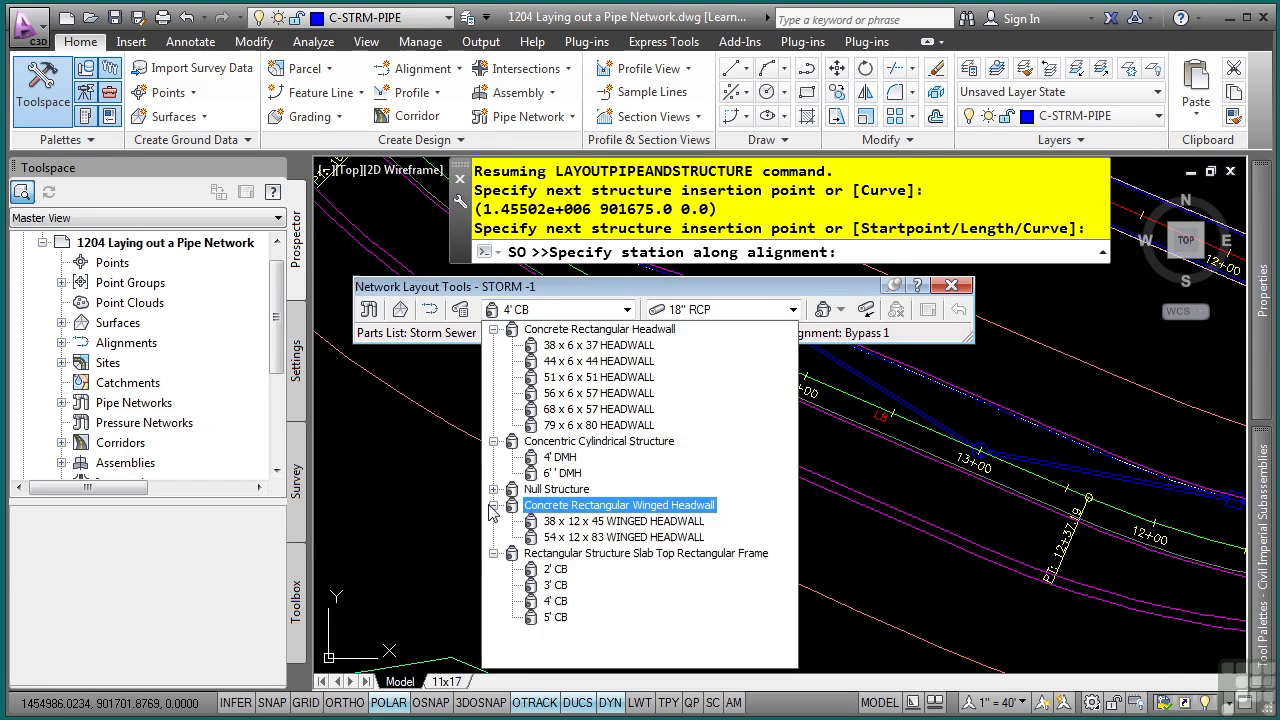
pyautogui.click(596, 538)
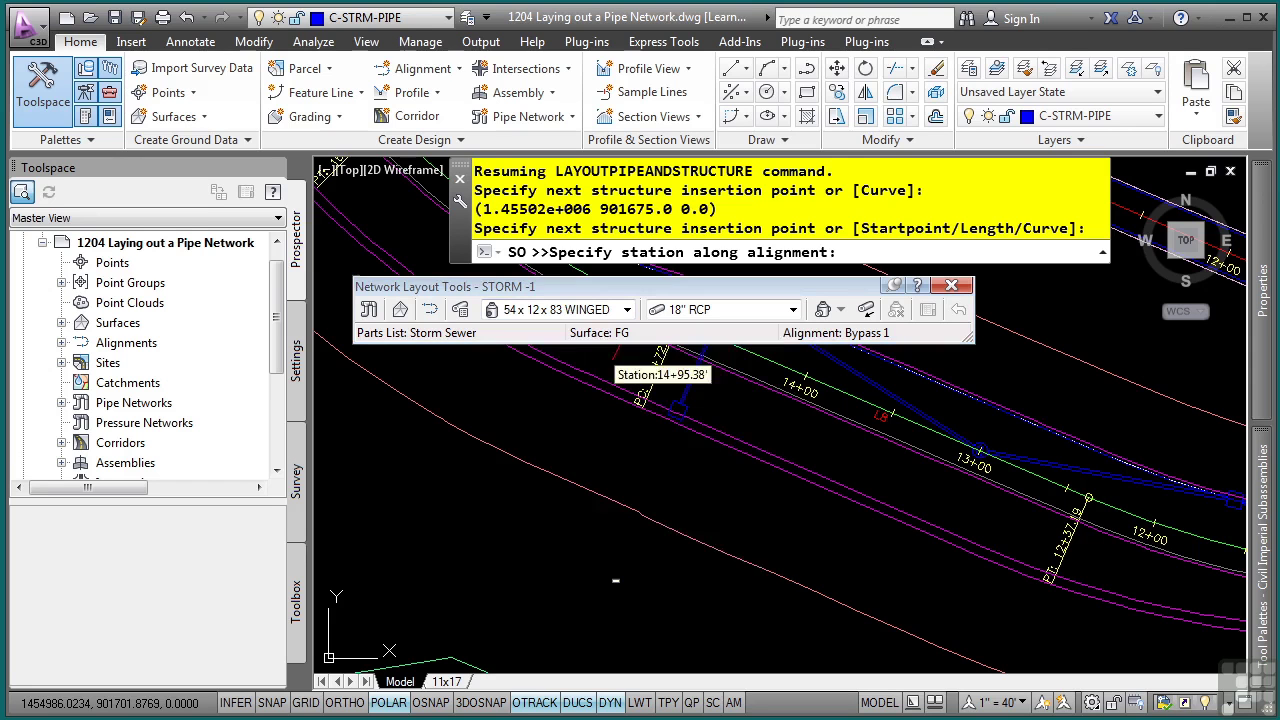
pyautogui.click(792, 310)
pyautogui.click(728, 414)
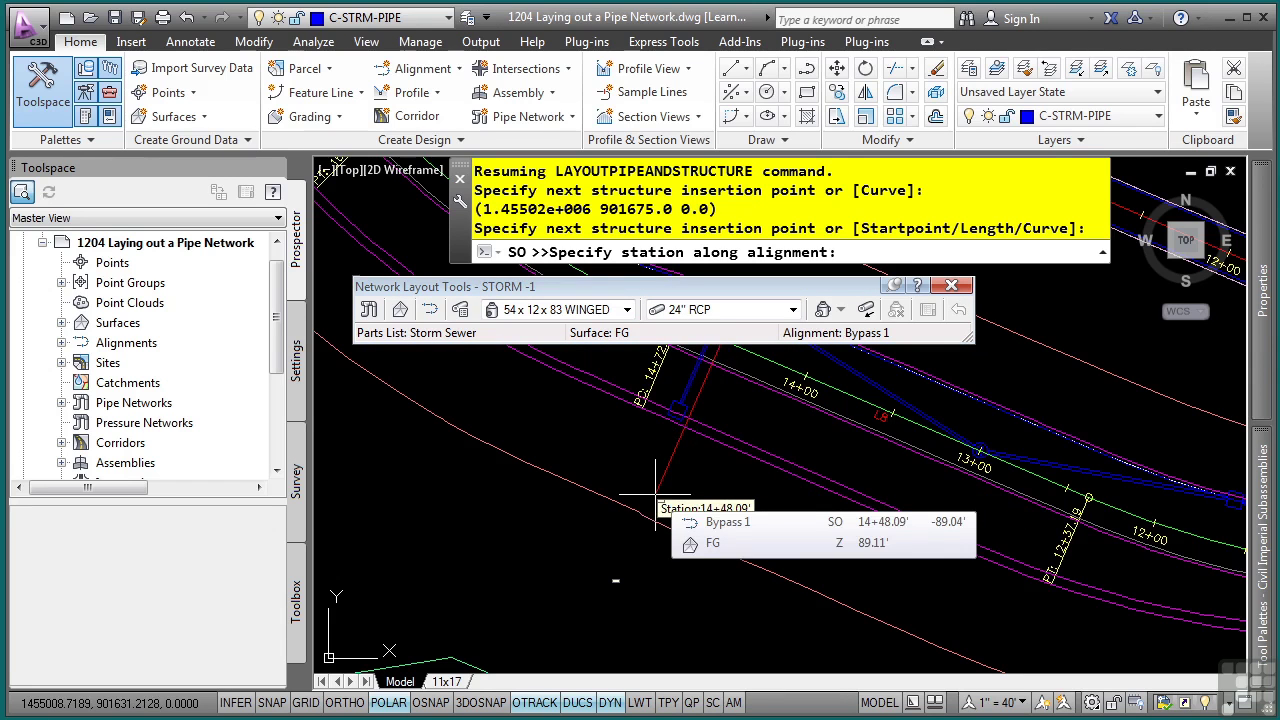
# Step: Place the headwall at station 1455, offset -100, and end the layout command
pyautogui.write('1')
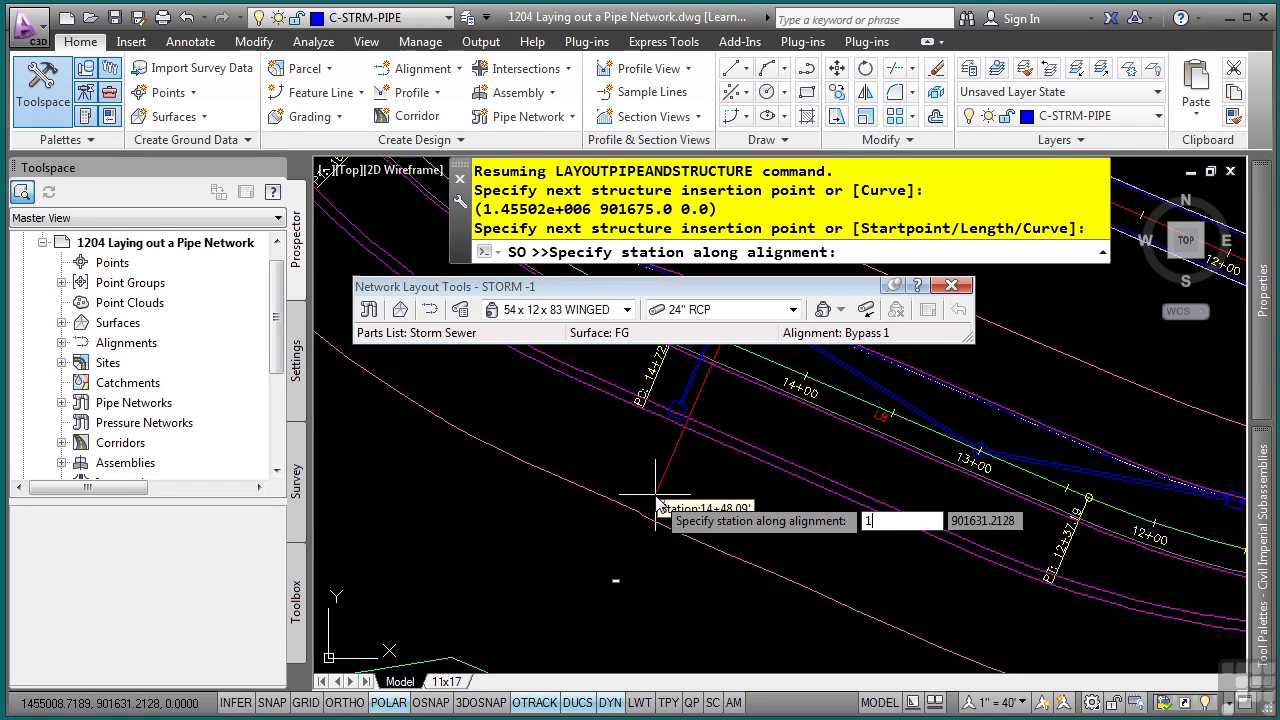
pyautogui.write('455')
pyautogui.press('Return')
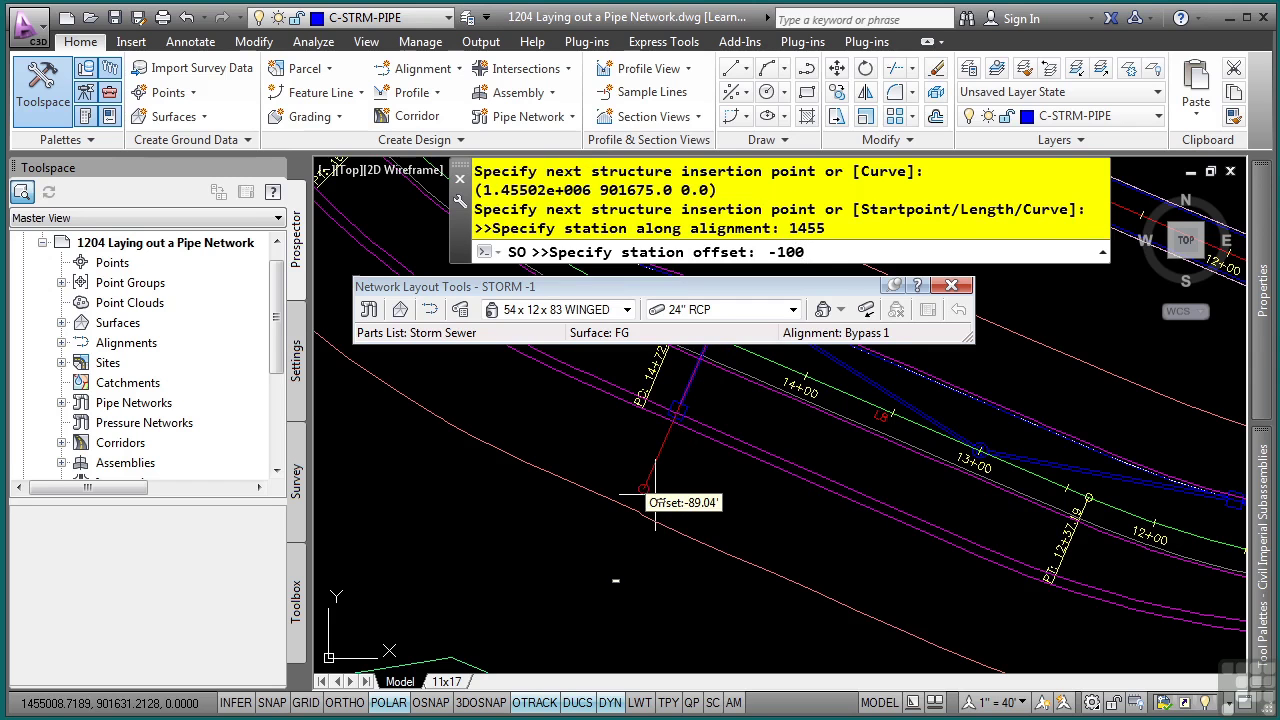
pyautogui.write('-100')
pyautogui.press('Return')
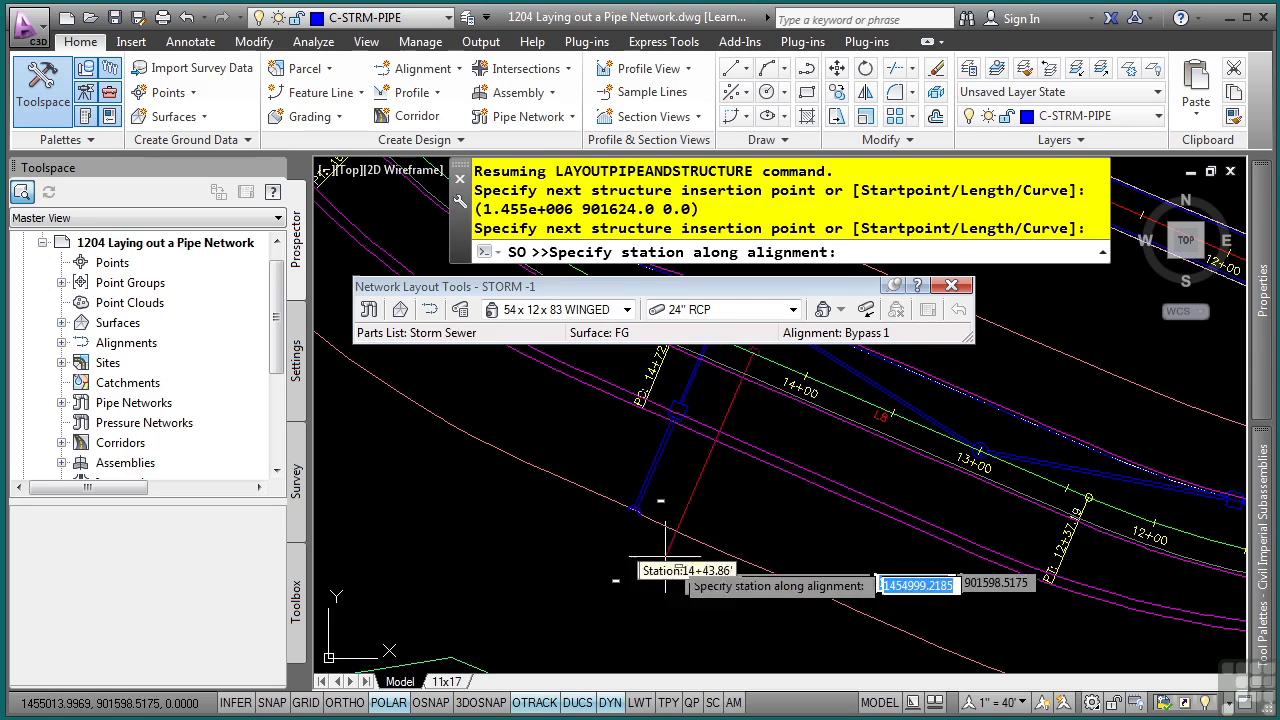
pyautogui.scroll(5, 665, 540)
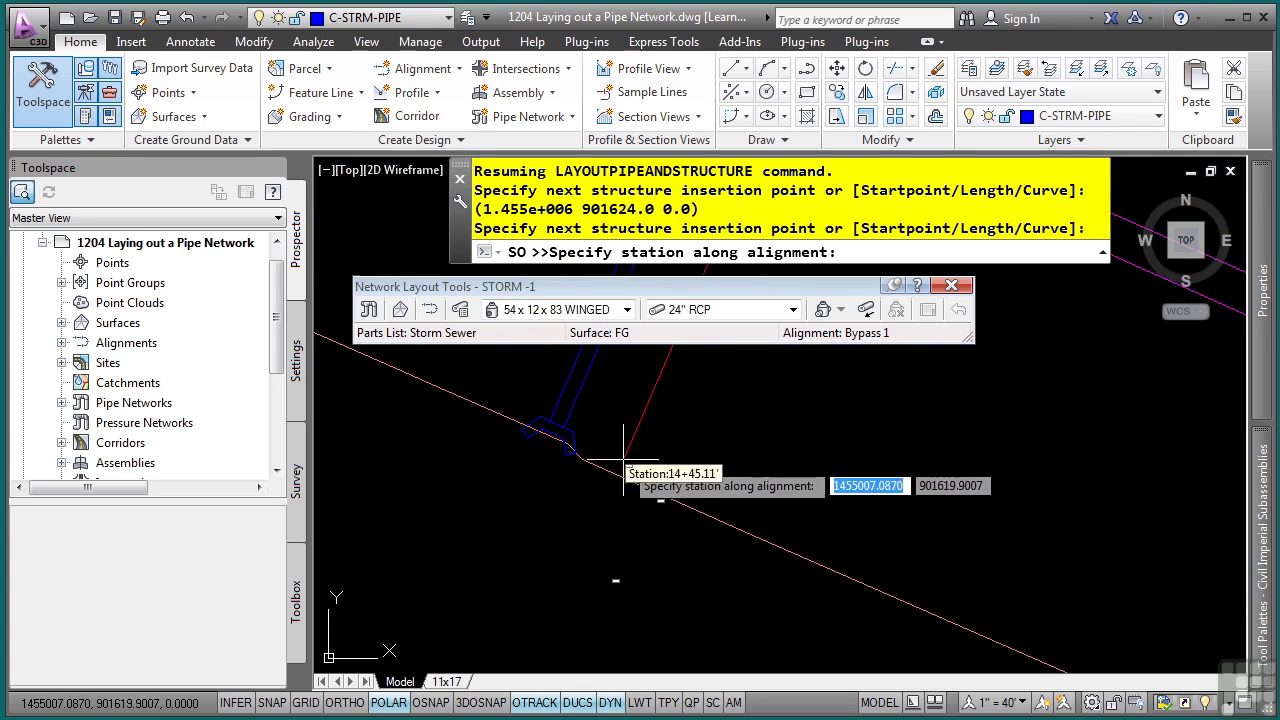
pyautogui.moveTo(641, 446)
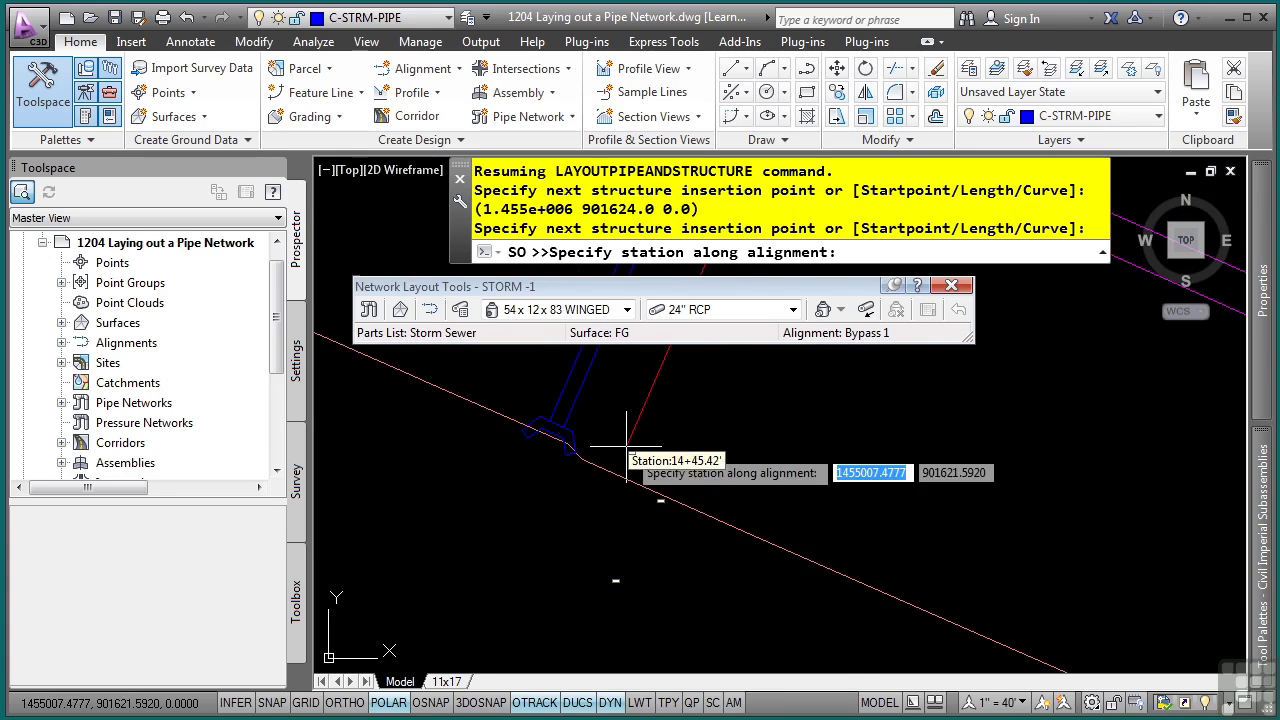
pyautogui.press('Escape')
pyautogui.press('Escape')
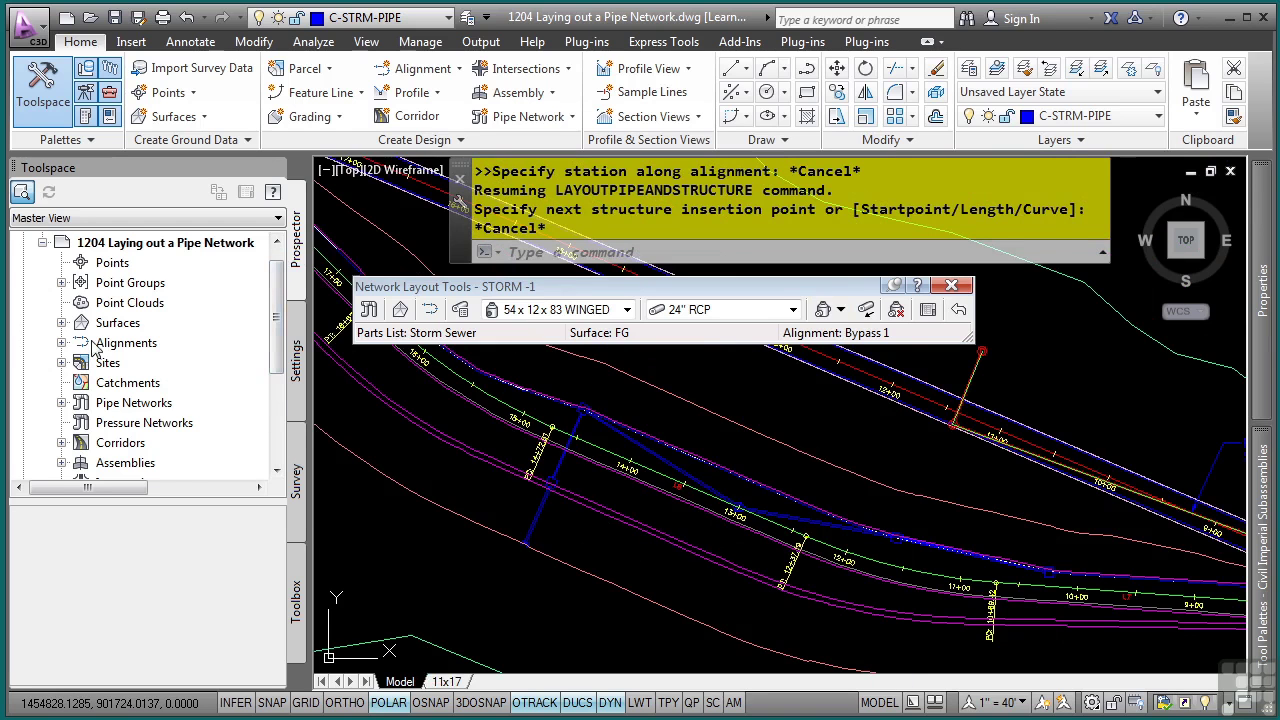
# Step: In Prospector, list STORM -1's five RCP pipes, then its six structures
pyautogui.scroll(-1, 93, 345)
pyautogui.click(60, 342)
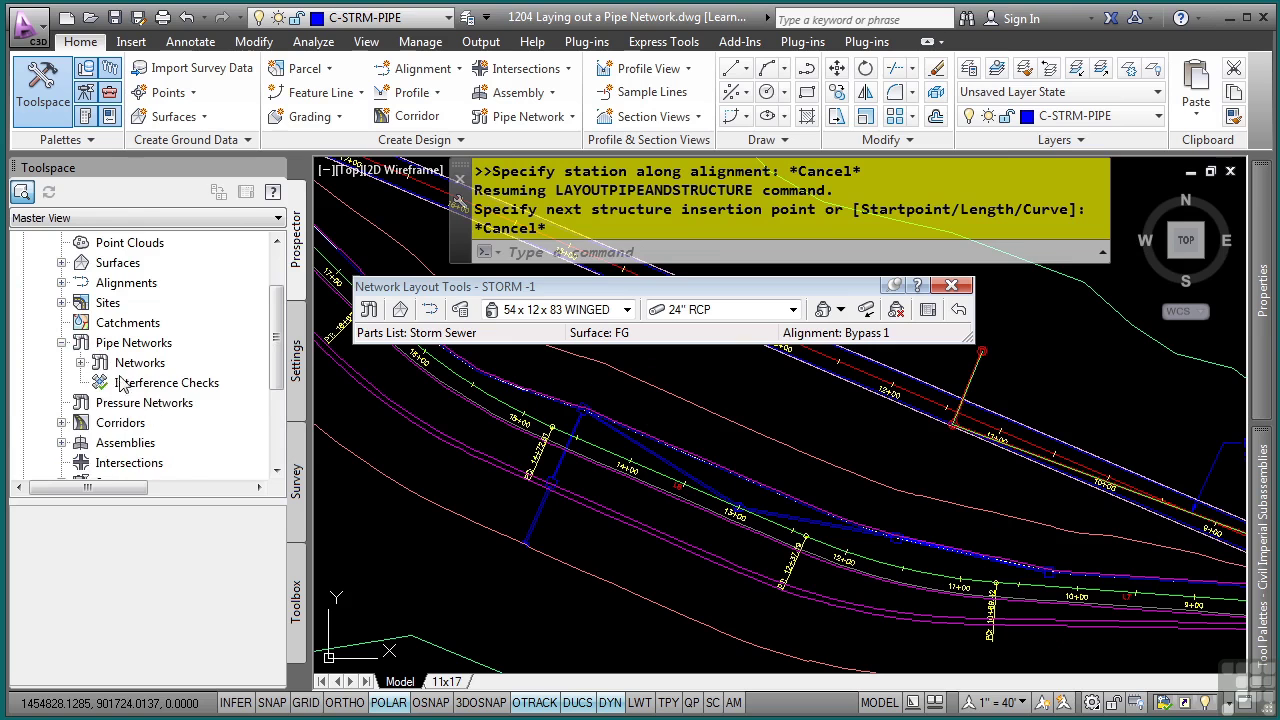
pyautogui.click(81, 363)
pyautogui.scroll(-1, 130, 385)
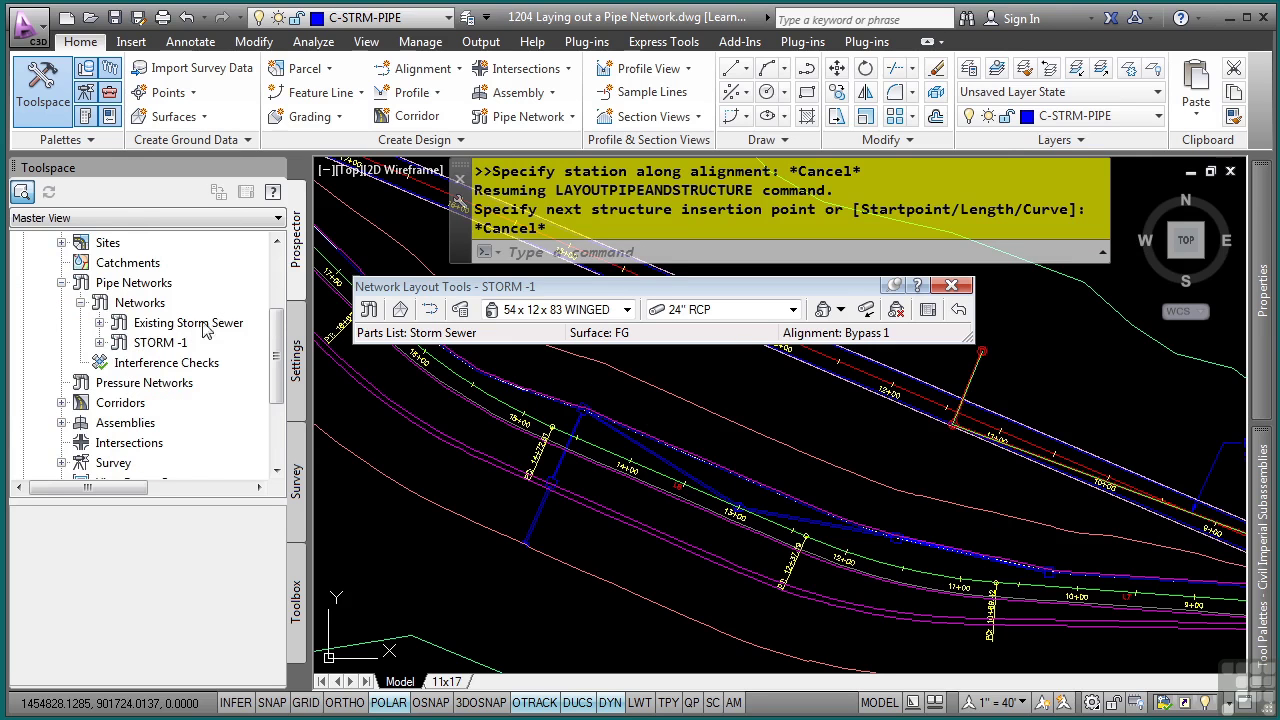
pyautogui.click(100, 343)
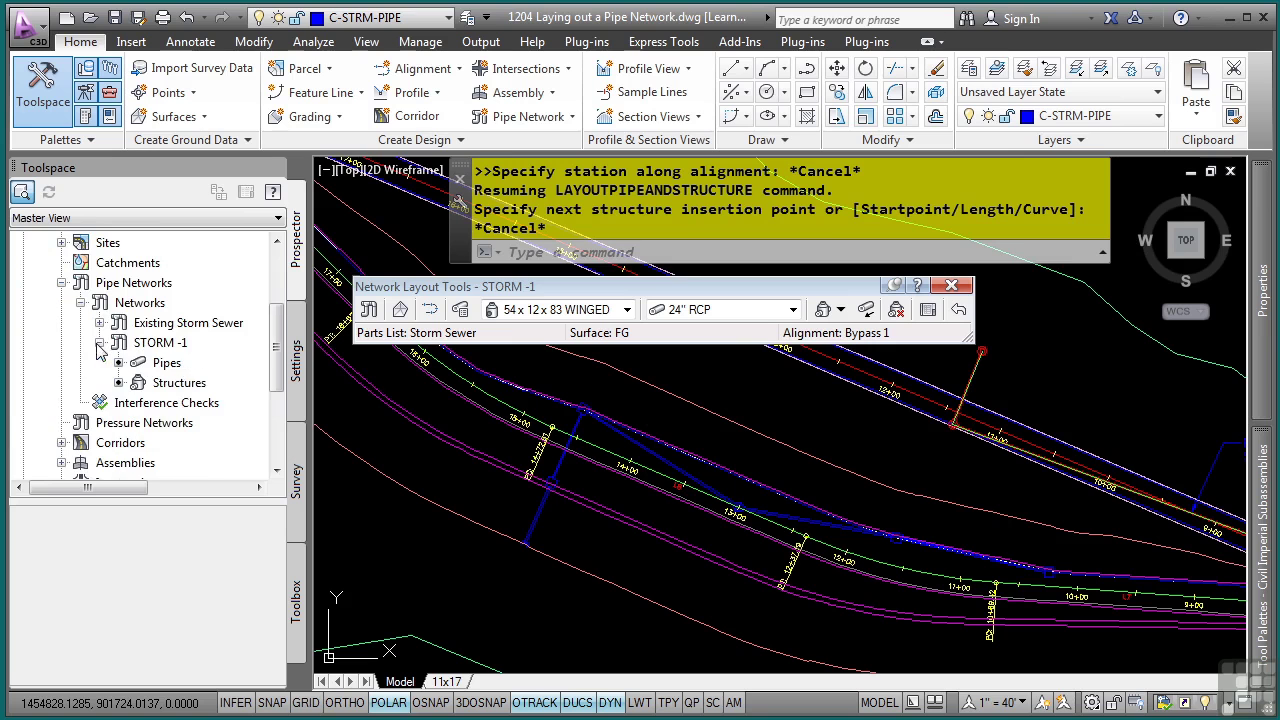
pyautogui.click(183, 345)
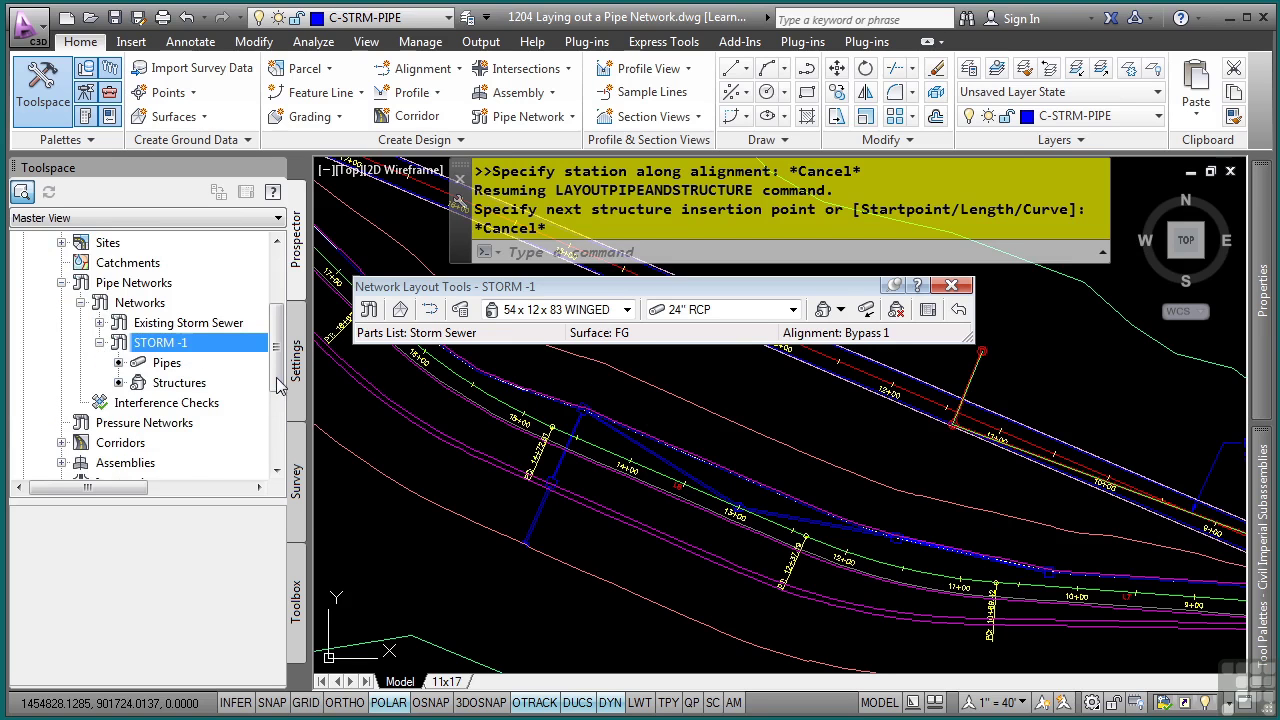
pyautogui.click(166, 364)
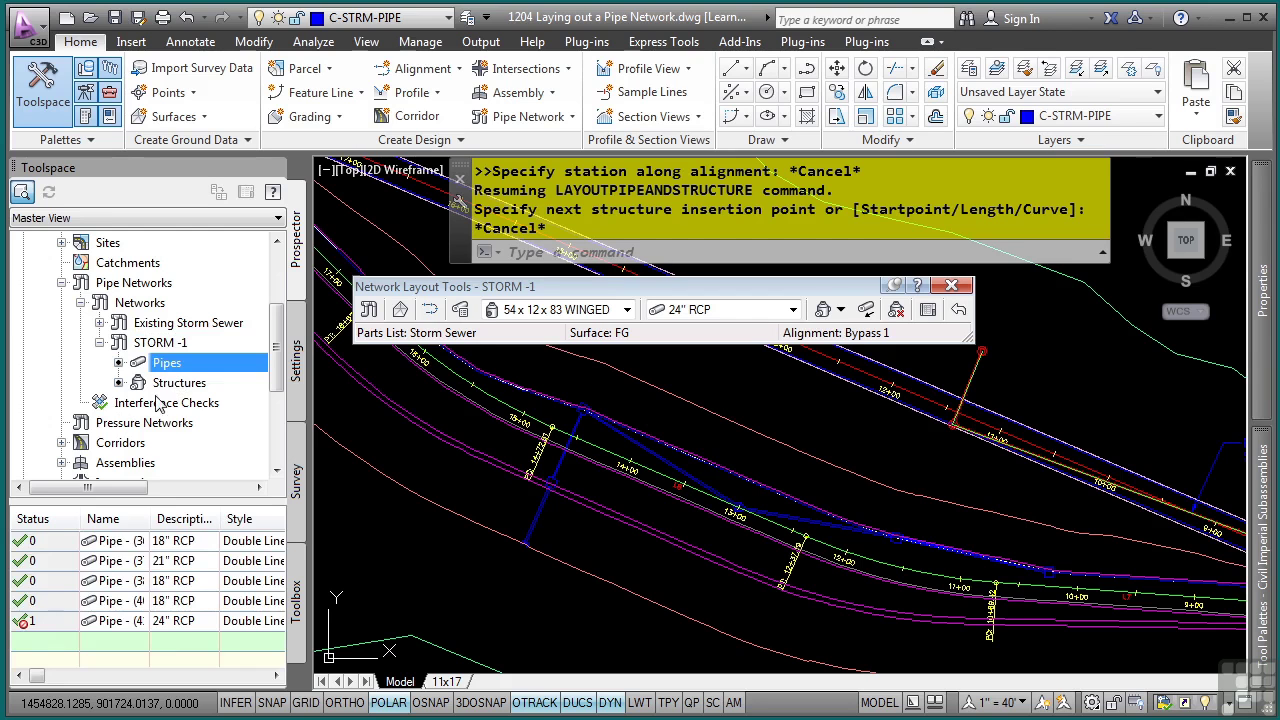
pyautogui.click(176, 383)
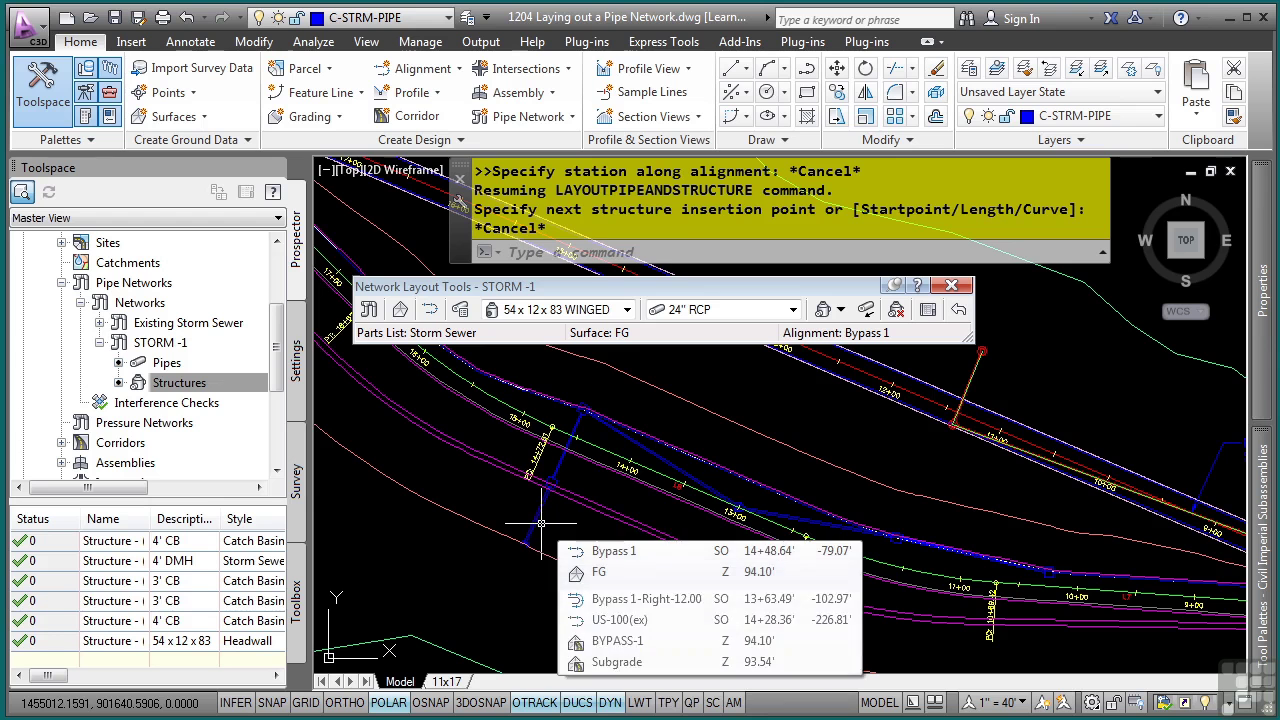
# Step: Select all STORM -1 pipes with Select Similar, panning to the network's end
pyautogui.click(540, 520)
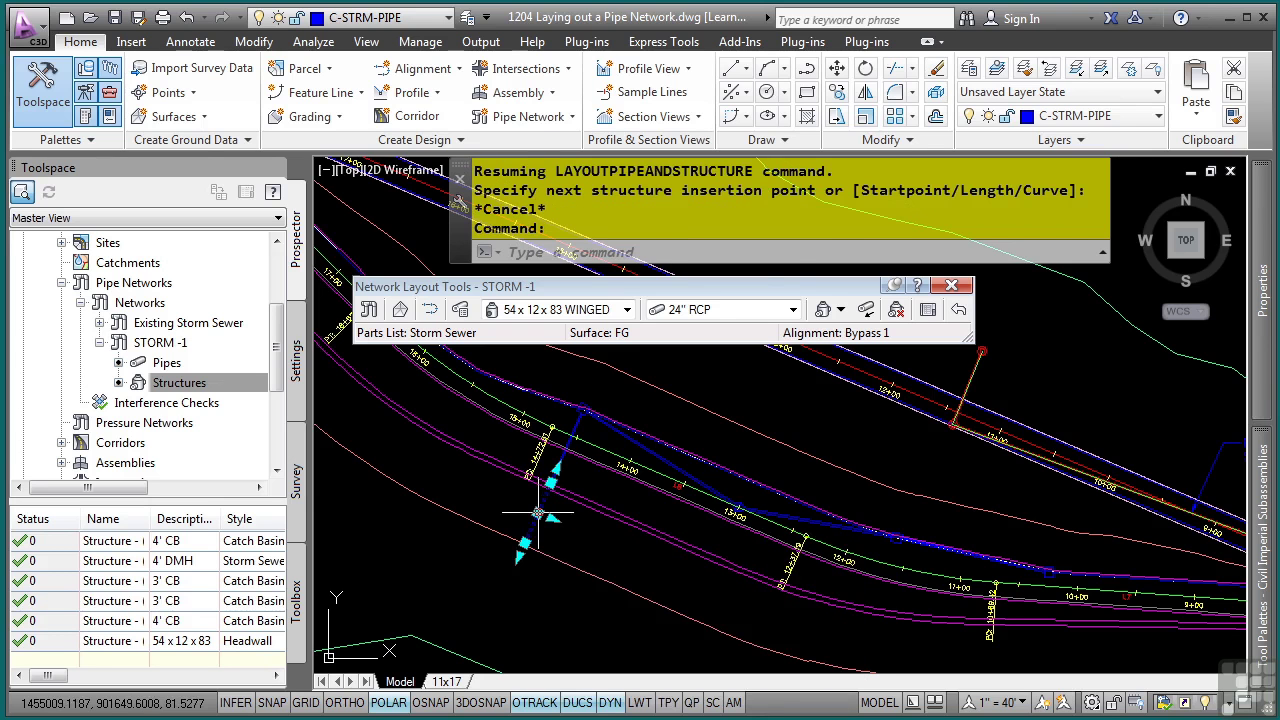
pyautogui.rightClick(575, 538)
pyautogui.click(620, 526)
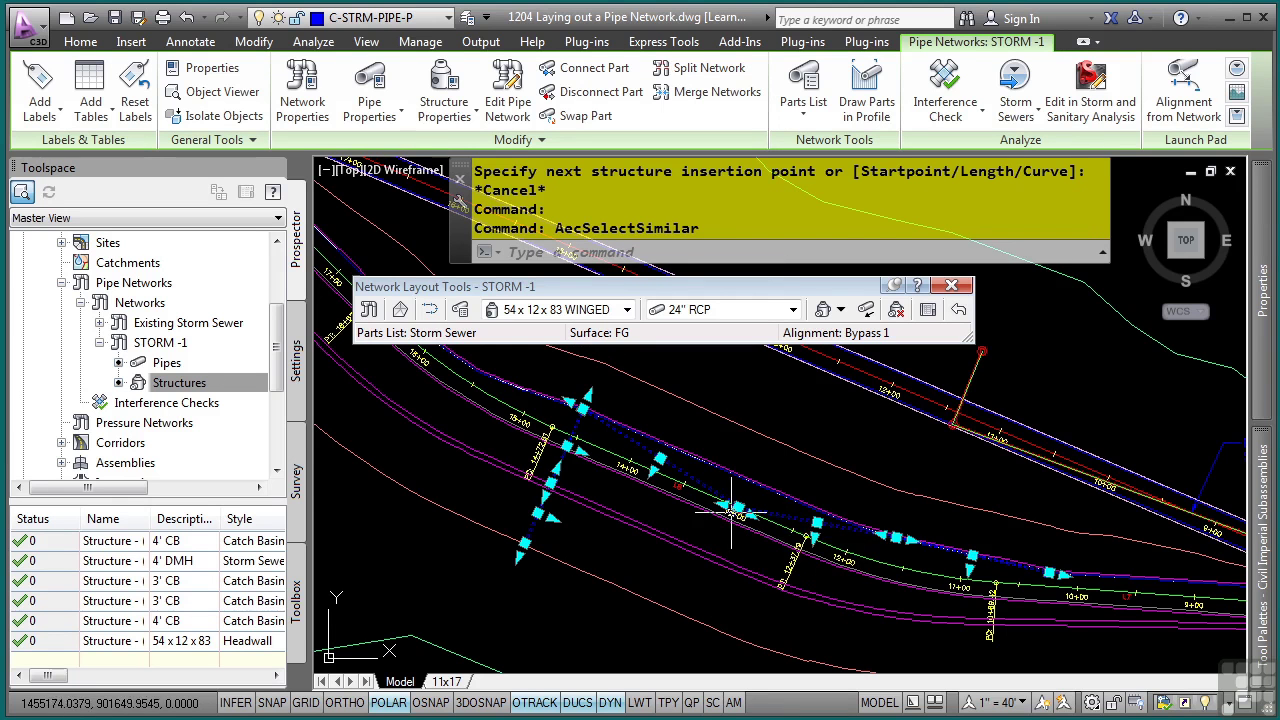
pyautogui.moveTo(969, 457); pyautogui.dragTo(738, 490, button='middle')
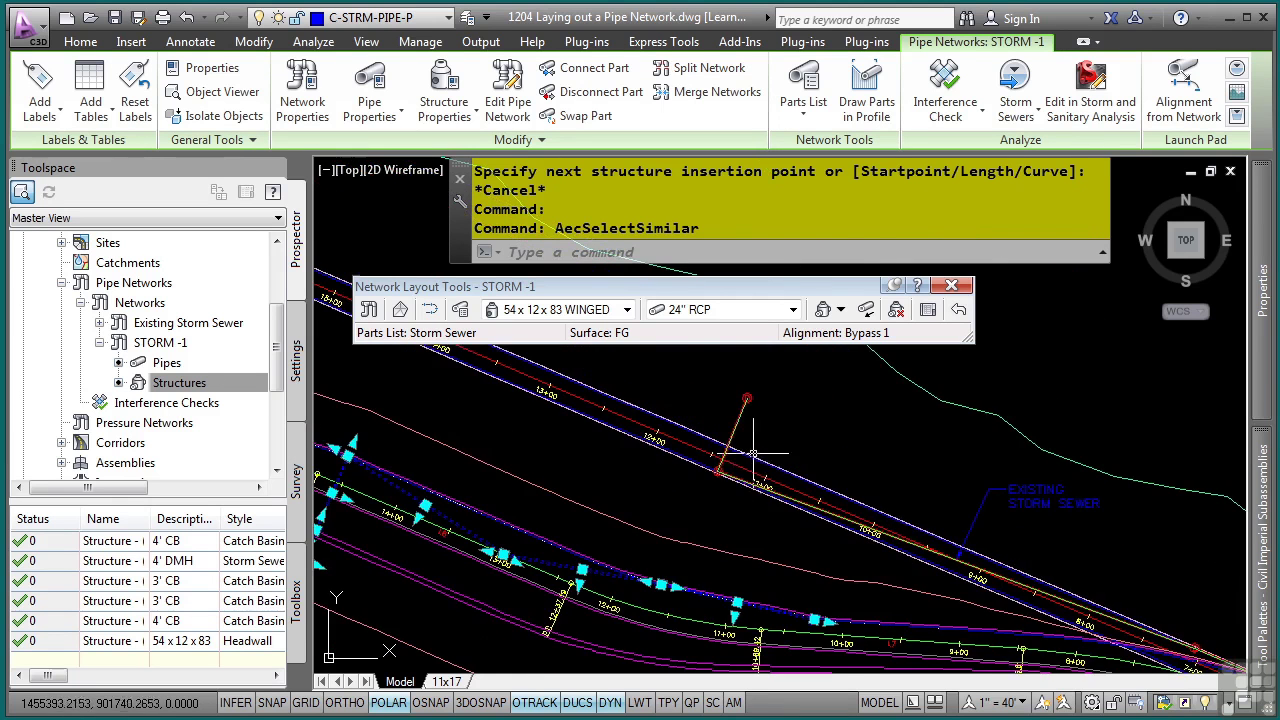
pyautogui.moveTo(452, 474); pyautogui.dragTo(645, 414, button='middle')
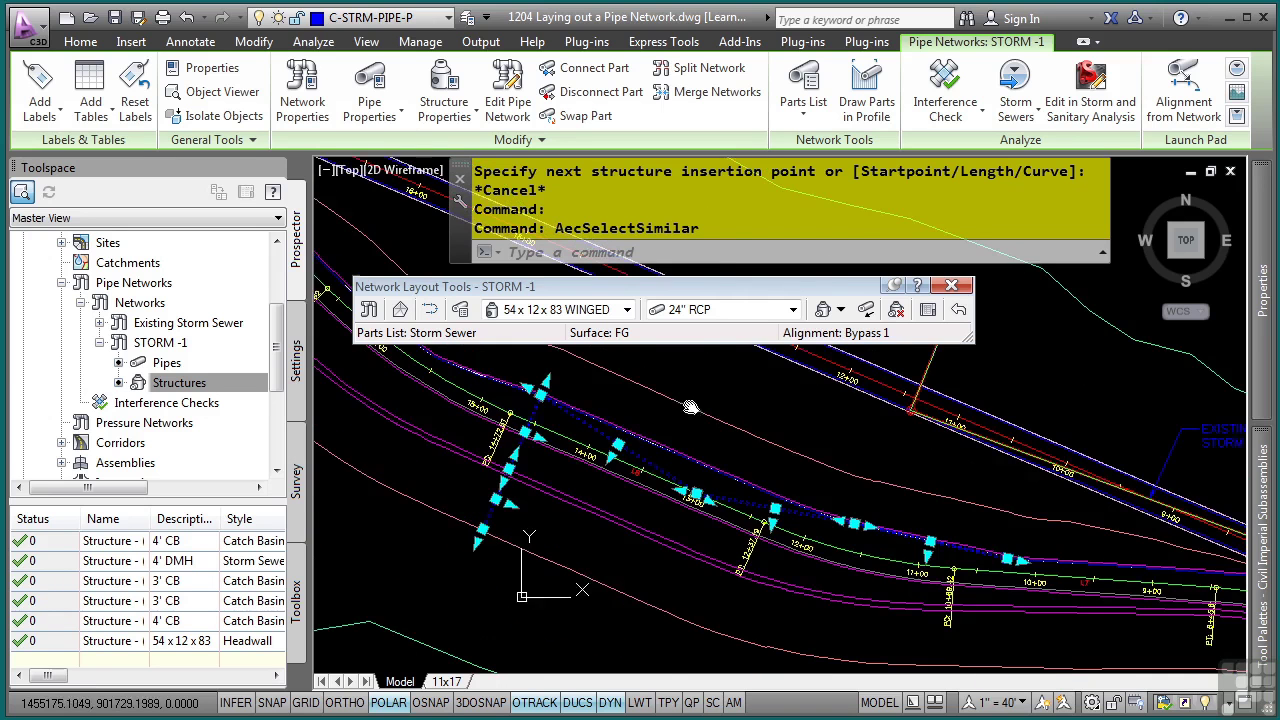
pyautogui.scroll(5, 454, 497)
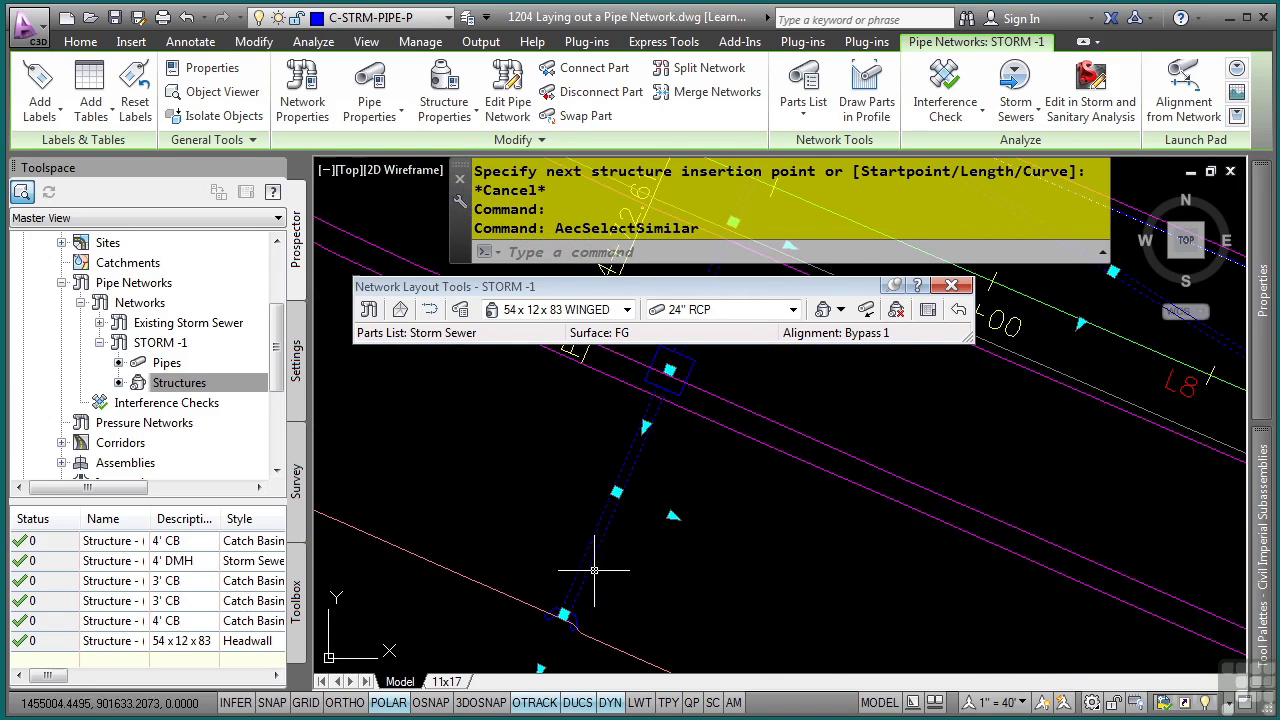
pyautogui.moveTo(708, 438); pyautogui.dragTo(690, 556, button='middle')
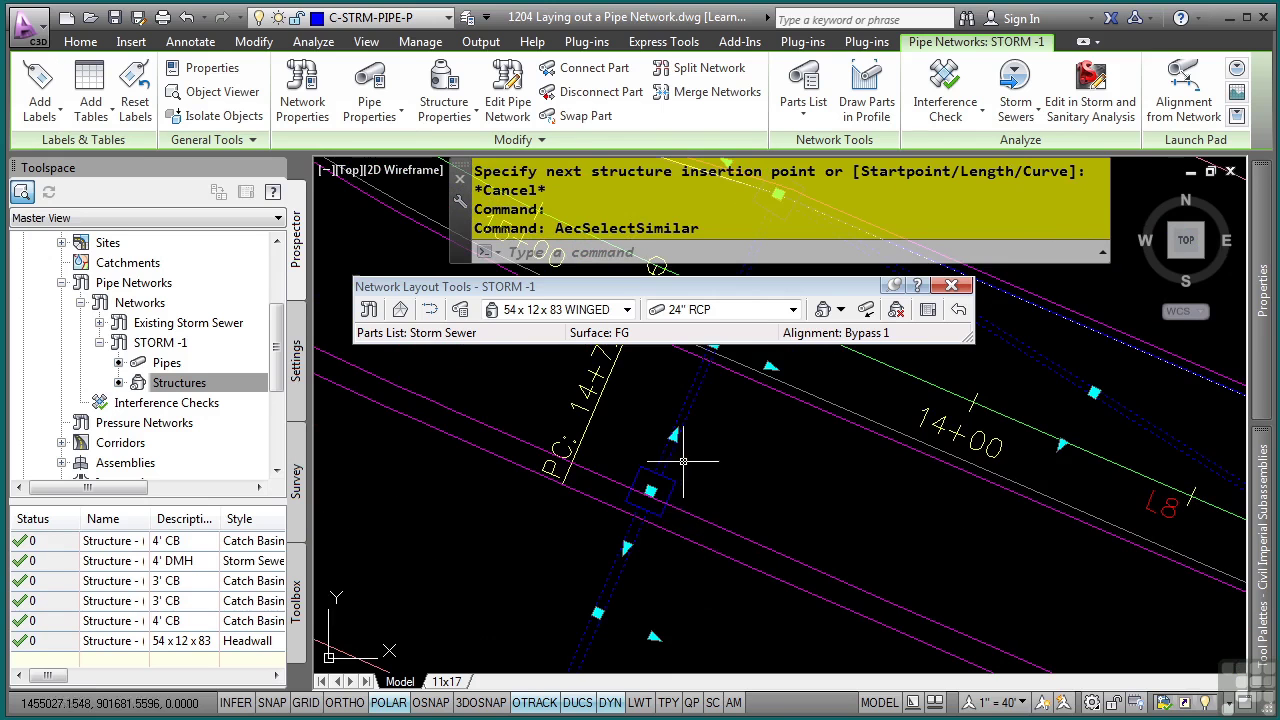
# Step: Add all STORM -1 structures to the selection with Select Similar
pyautogui.click(677, 469)
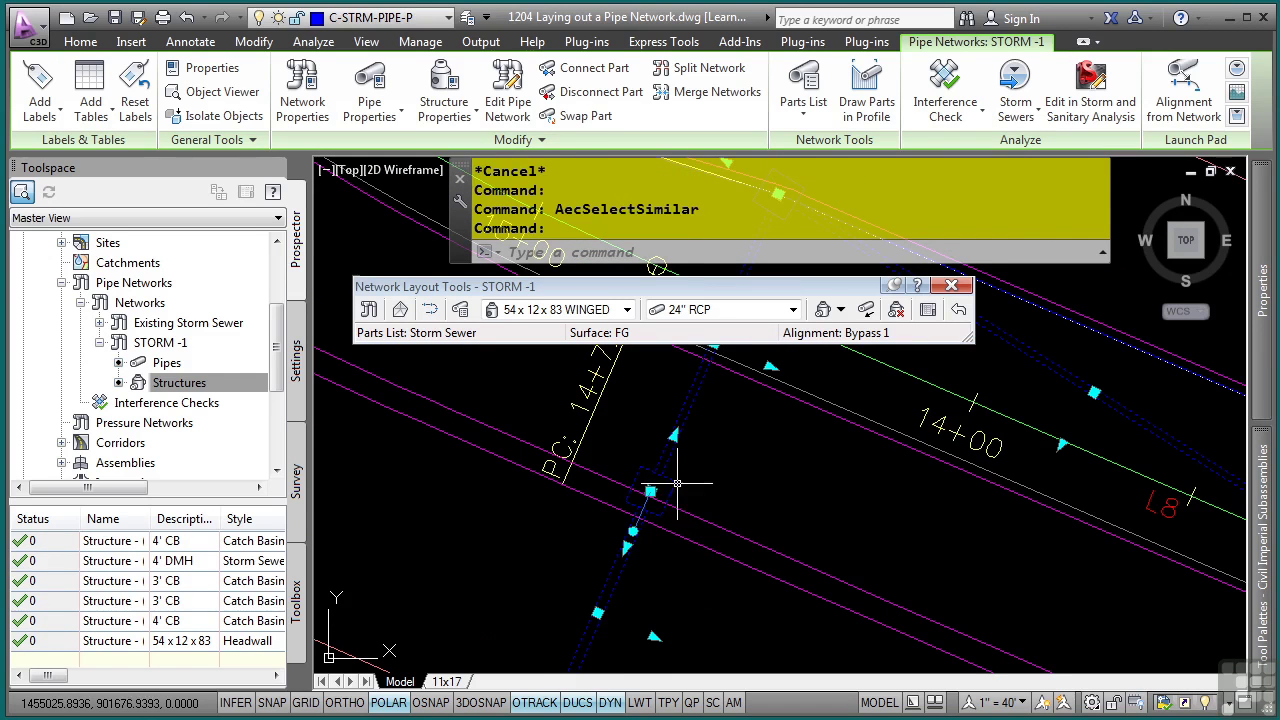
pyautogui.rightClick(800, 500)
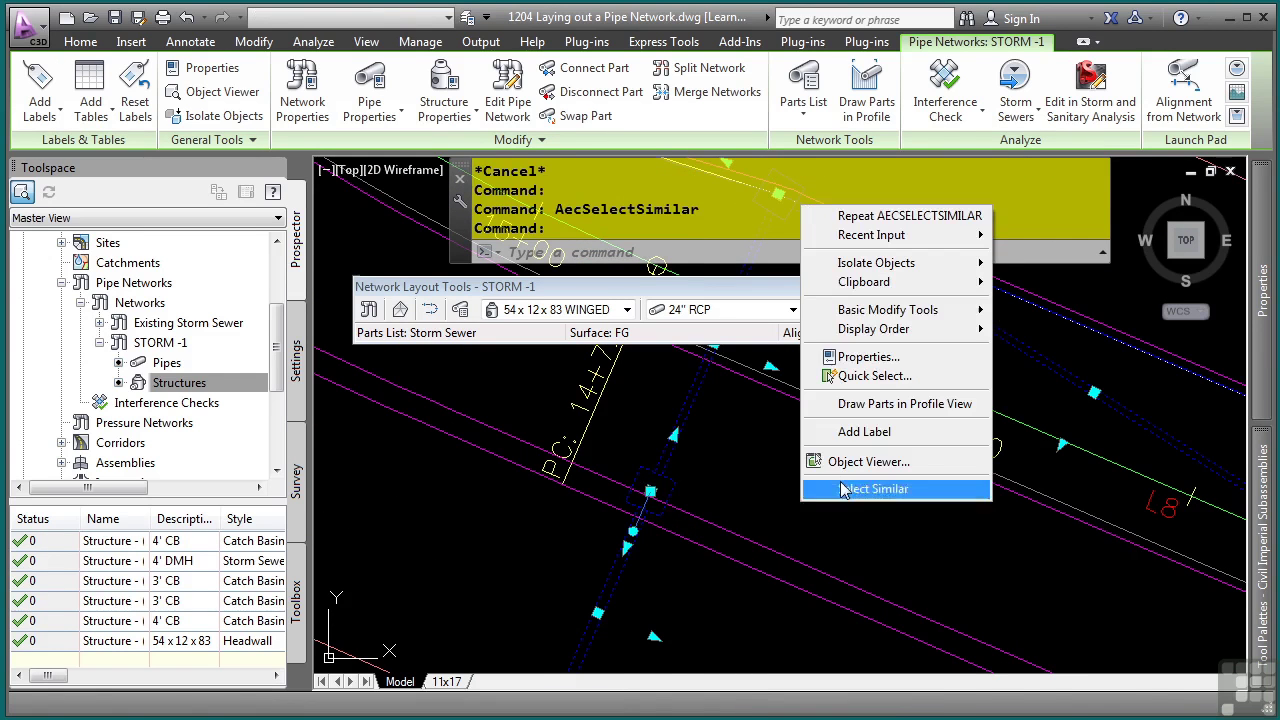
pyautogui.click(843, 489)
pyautogui.scroll(-2, 885, 539)
pyautogui.moveTo(885, 539); pyautogui.dragTo(795, 430, button='middle')
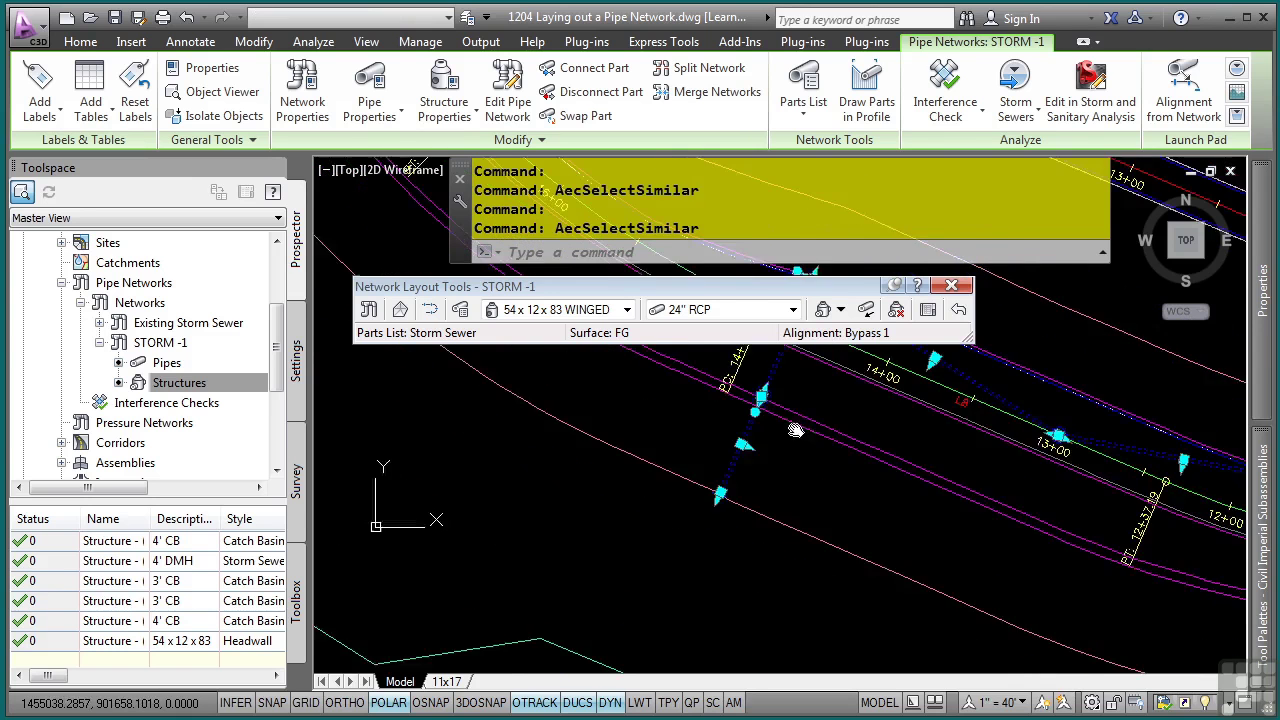
pyautogui.scroll(4, 760, 480)
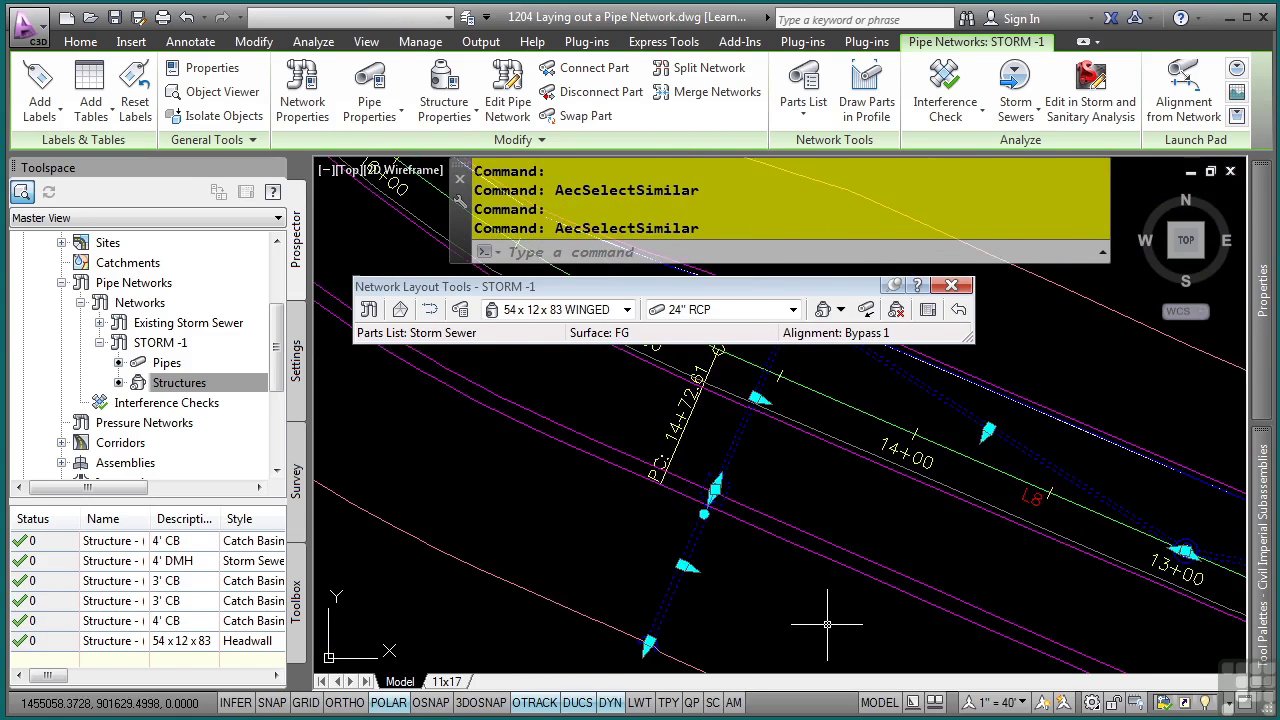
# Step: Review the selected pipe run toward station 13+00 and open it in the Object Viewer
pyautogui.moveTo(840, 570)
pyautogui.mouseDown(button='middle')
pyautogui.moveTo(790, 600)
pyautogui.moveTo(740, 590)
pyautogui.moveTo(690, 550)
pyautogui.mouseUp(button='middle')
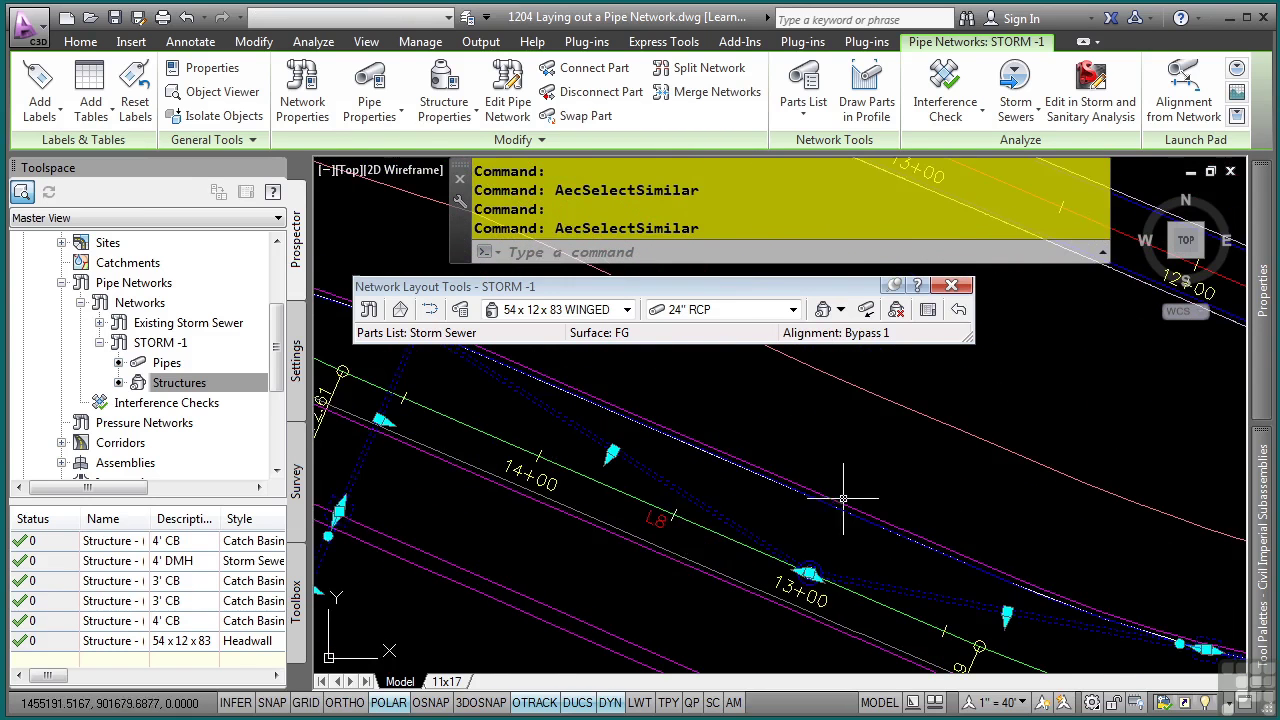
pyautogui.moveTo(843, 497); pyautogui.dragTo(654, 586, button='middle')
pyautogui.moveTo(564, 627); pyautogui.dragTo(919, 404, button='middle')
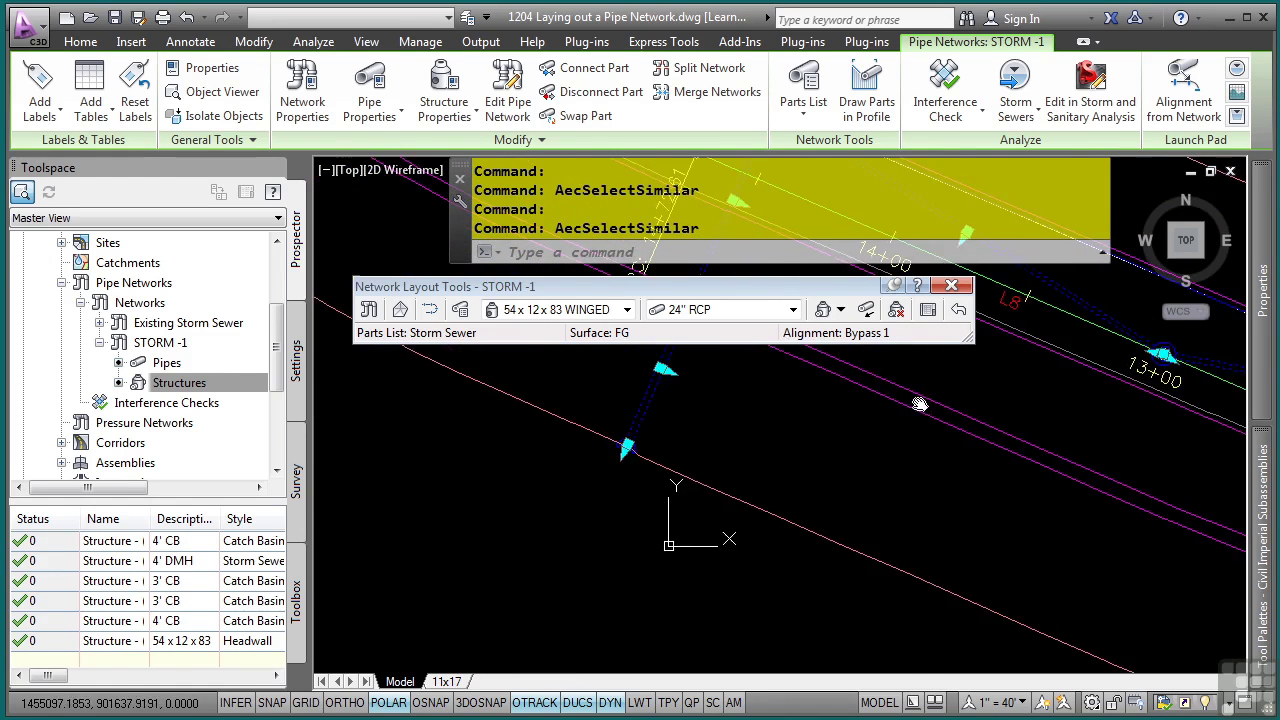
pyautogui.scroll(-2, 680, 434)
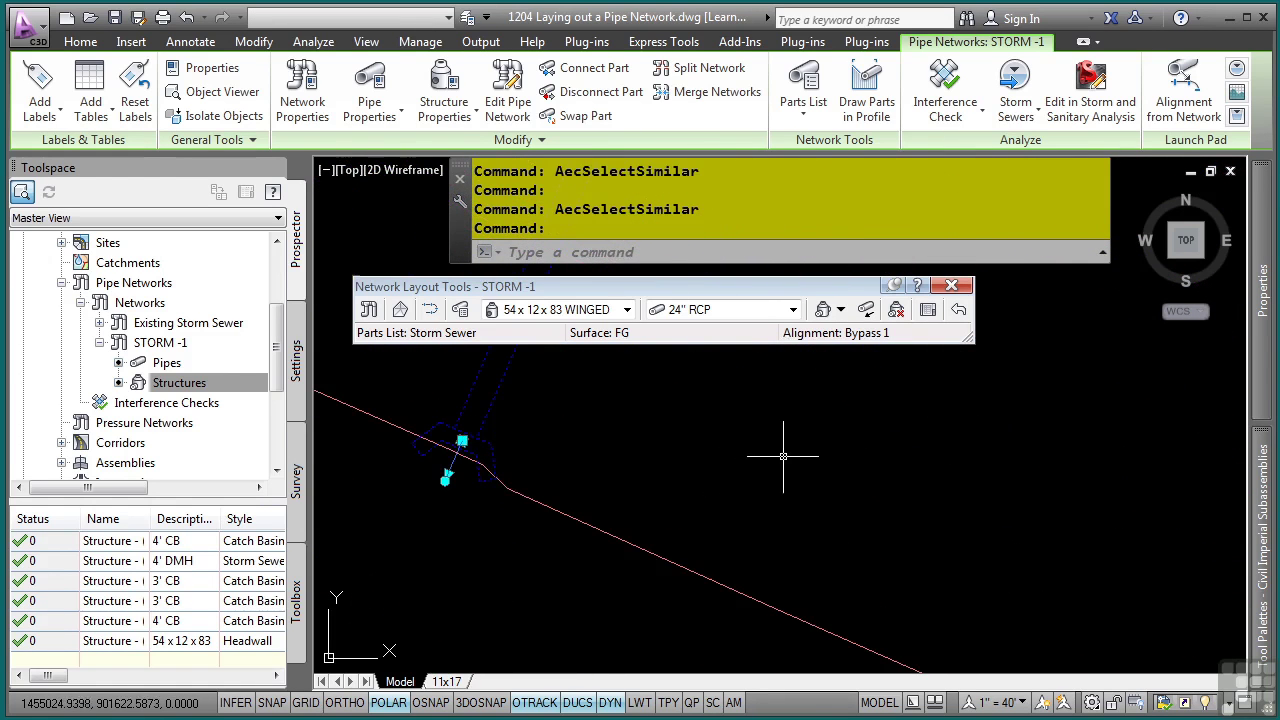
pyautogui.scroll(2, 783, 456)
pyautogui.rightClick(940, 484)
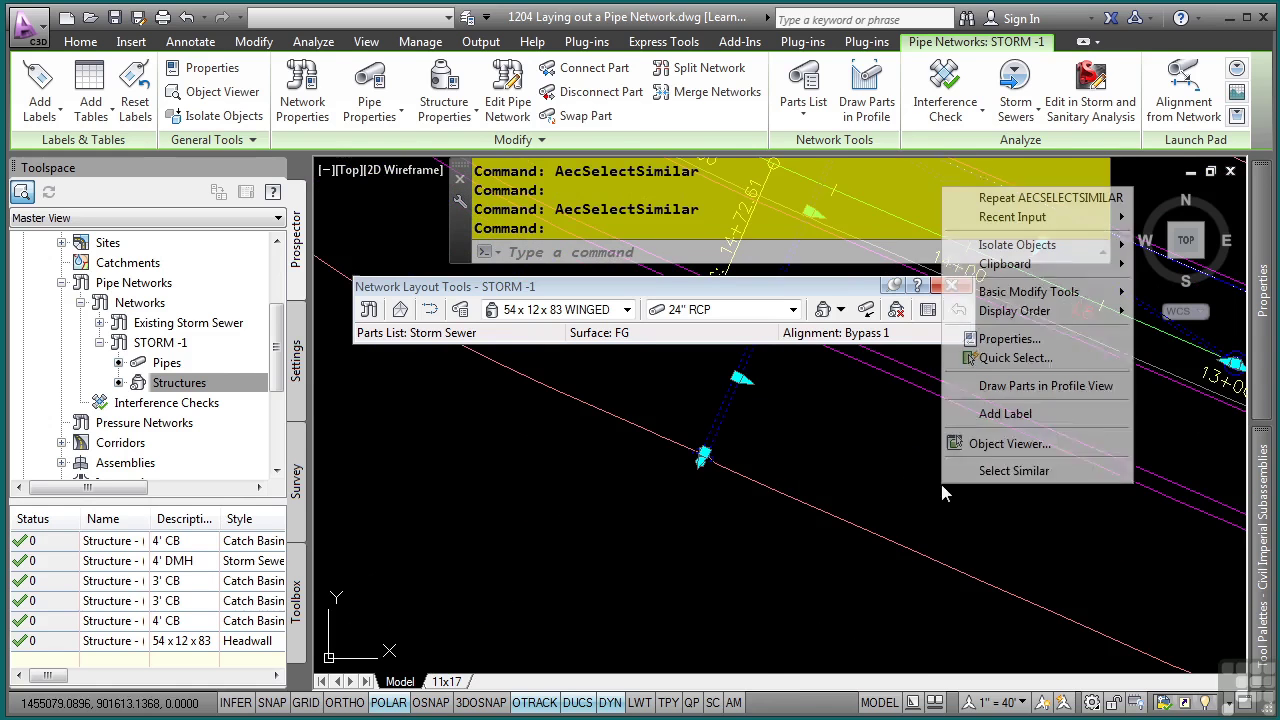
pyautogui.click(1030, 474)
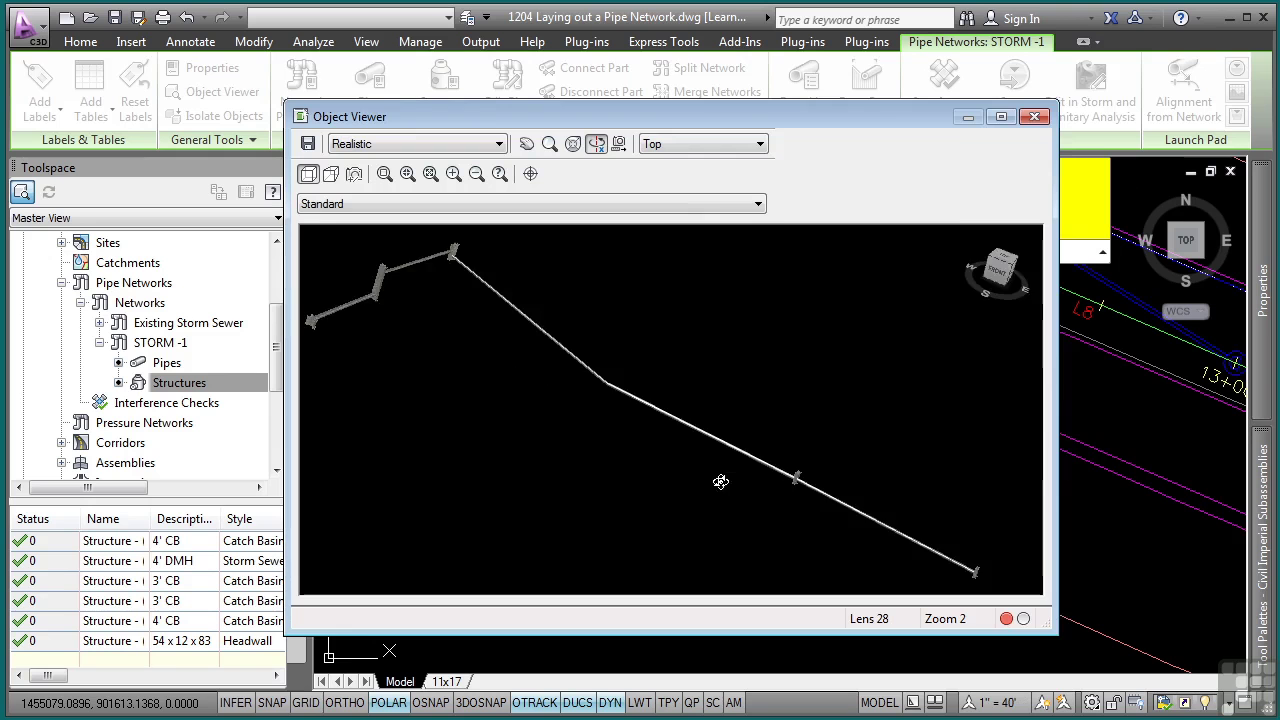
# Step: Orbit the STORM -1 network to several 3-D angles, then close the Object Viewer
pyautogui.moveTo(720, 480); pyautogui.dragTo(677, 439)
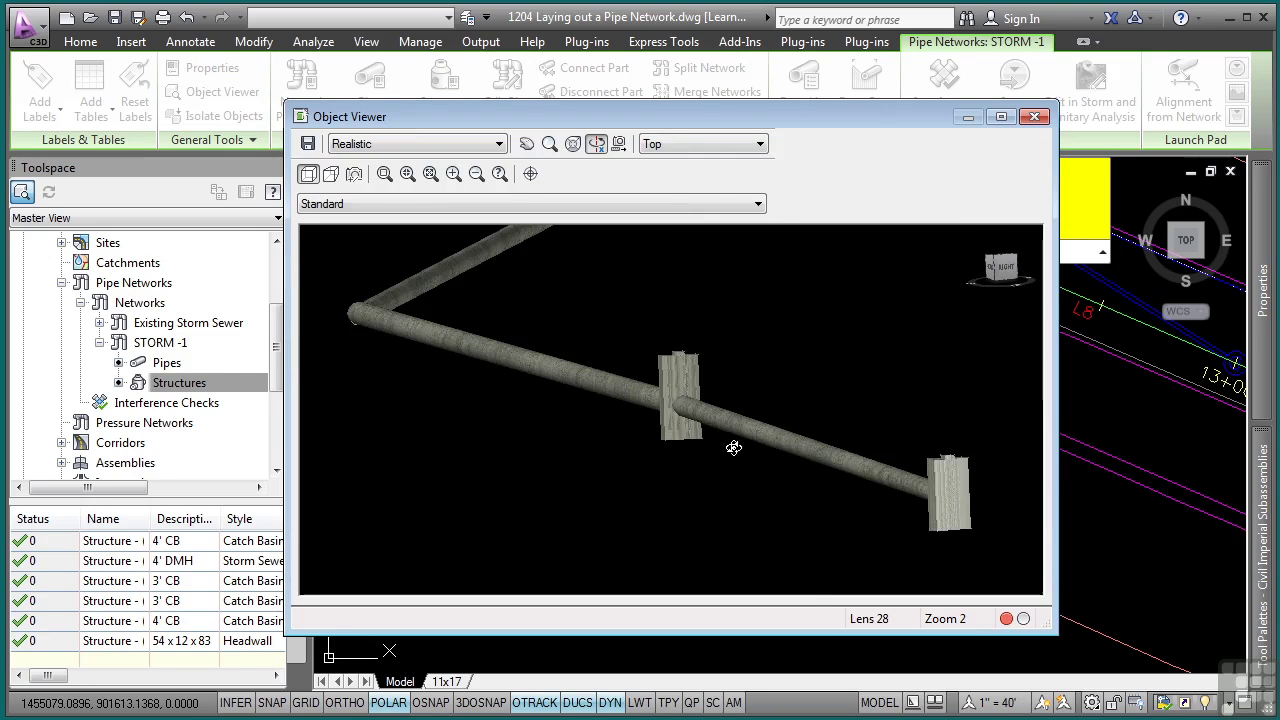
pyautogui.moveTo(562, 375); pyautogui.dragTo(607, 501)
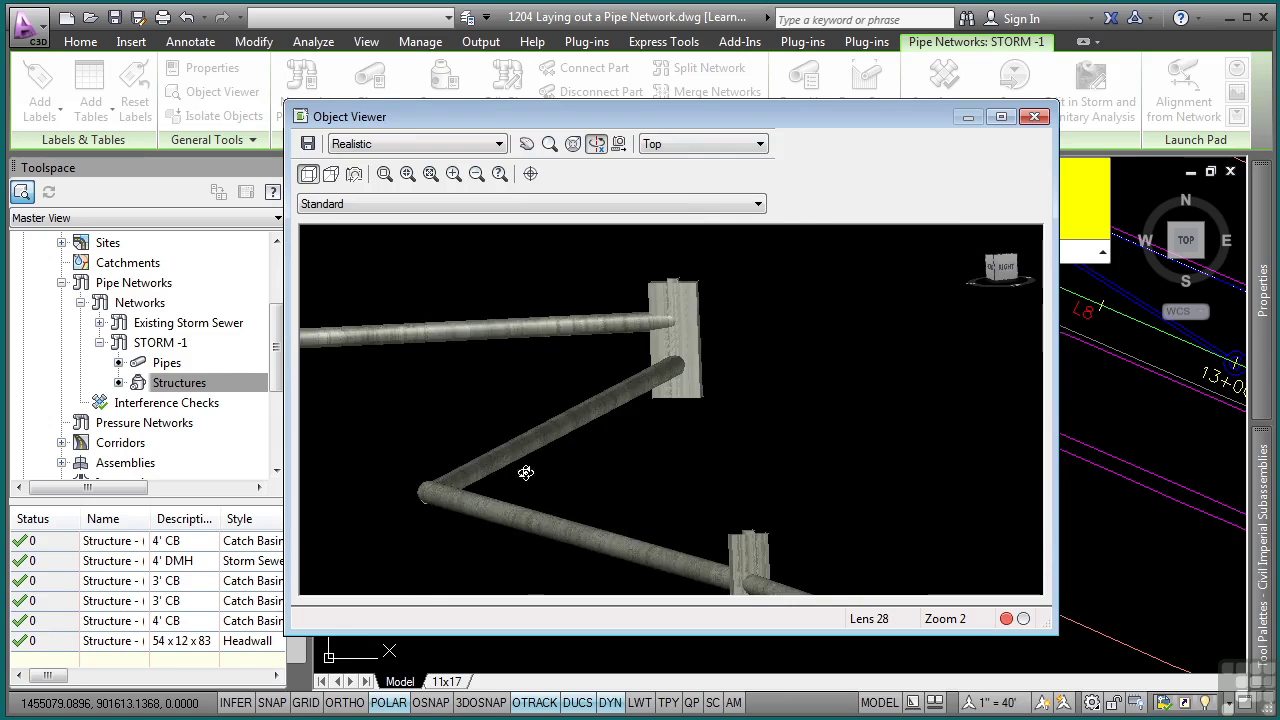
pyautogui.moveTo(526, 472); pyautogui.dragTo(643, 503)
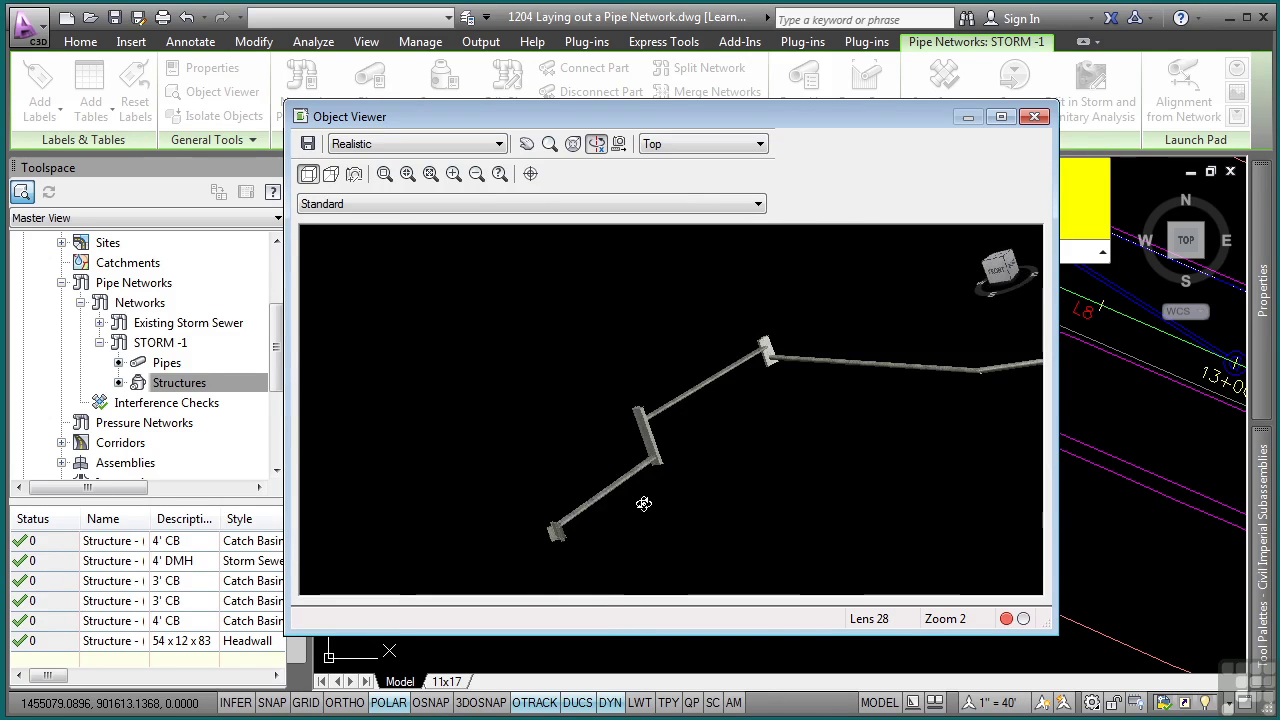
pyautogui.press('Escape')
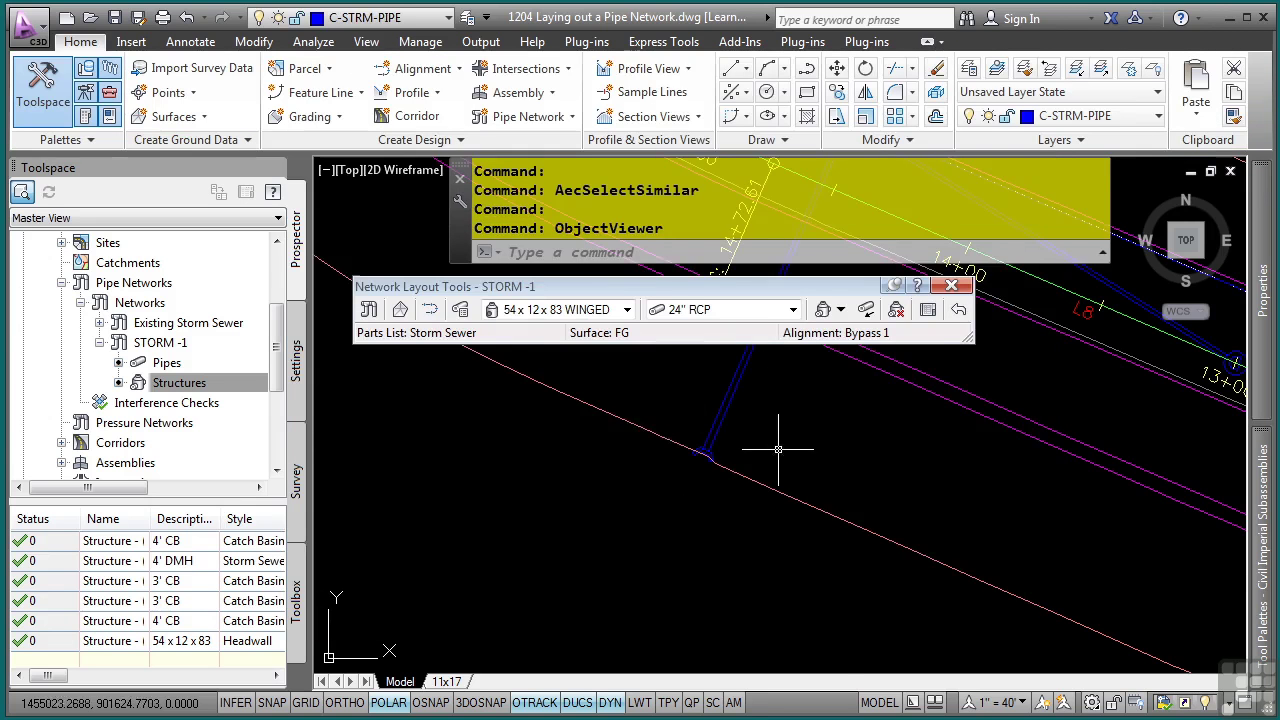
# Step: Center the plan on STORM -1 and start Create Alignment from Network Parts
pyautogui.moveTo(831, 447); pyautogui.dragTo(628, 493, button='middle')
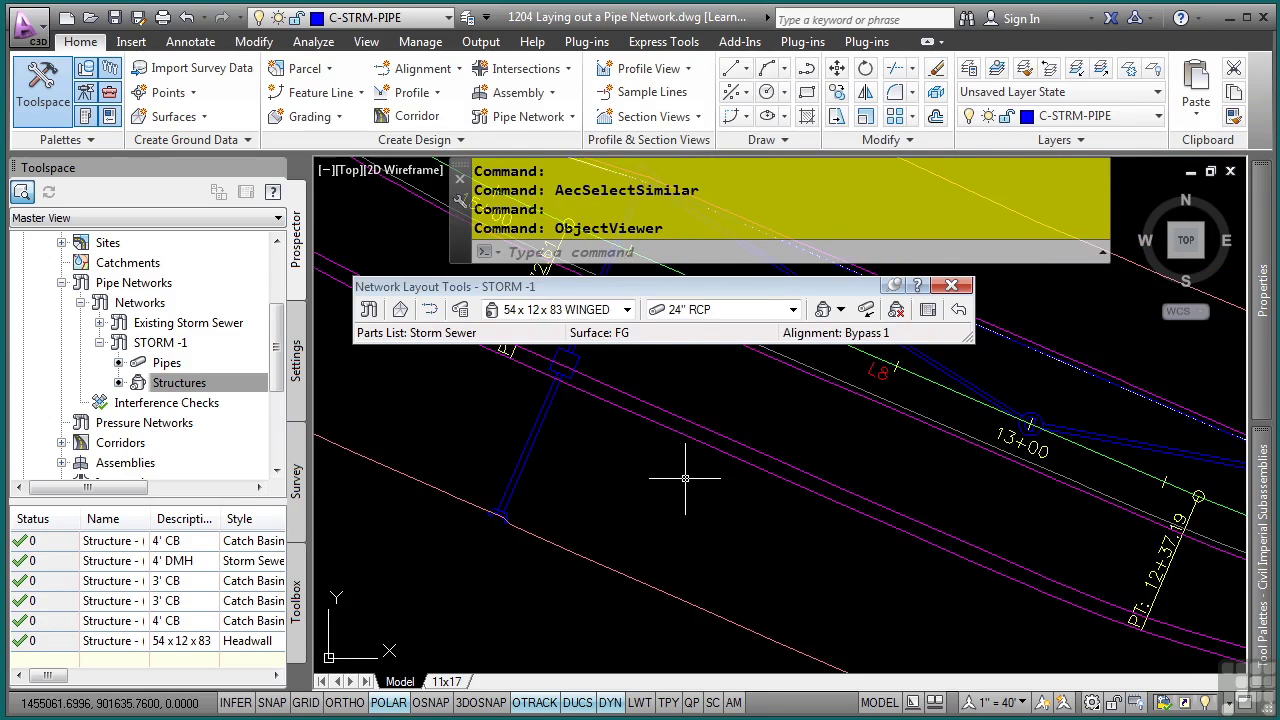
pyautogui.scroll(-2, 786, 509)
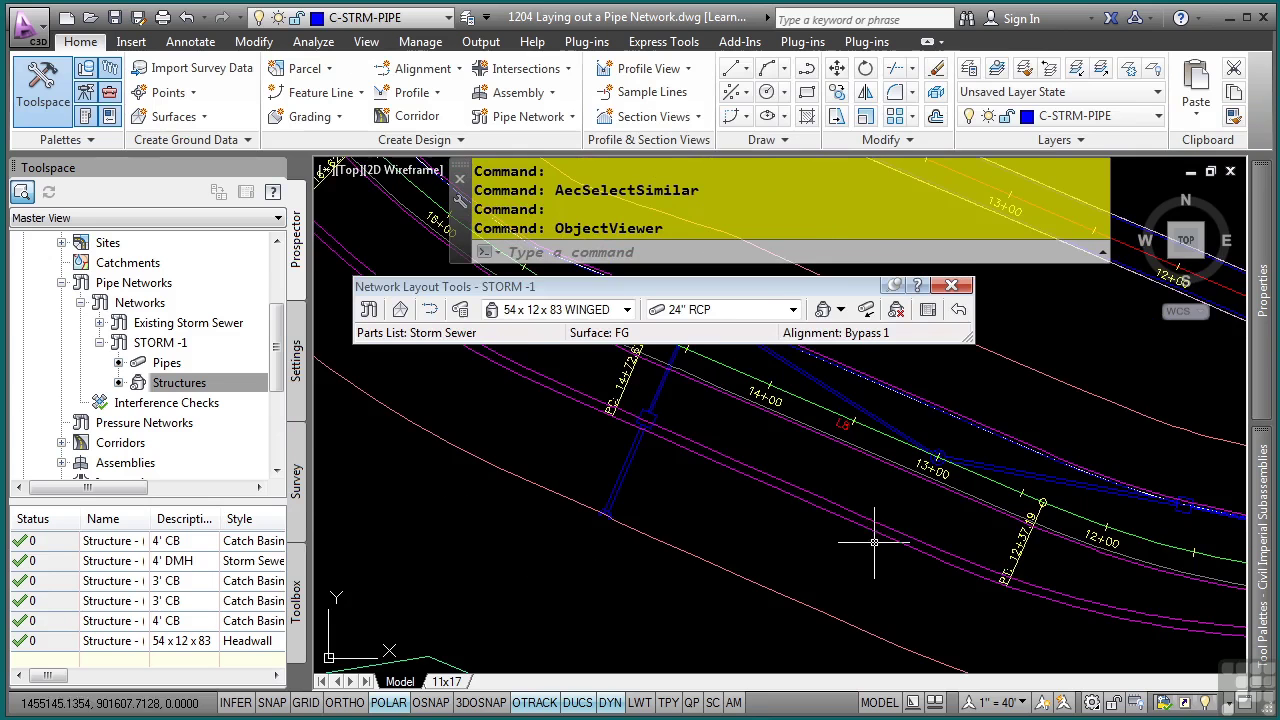
pyautogui.scroll(-2, 874, 543)
pyautogui.scroll(-1, 895, 535)
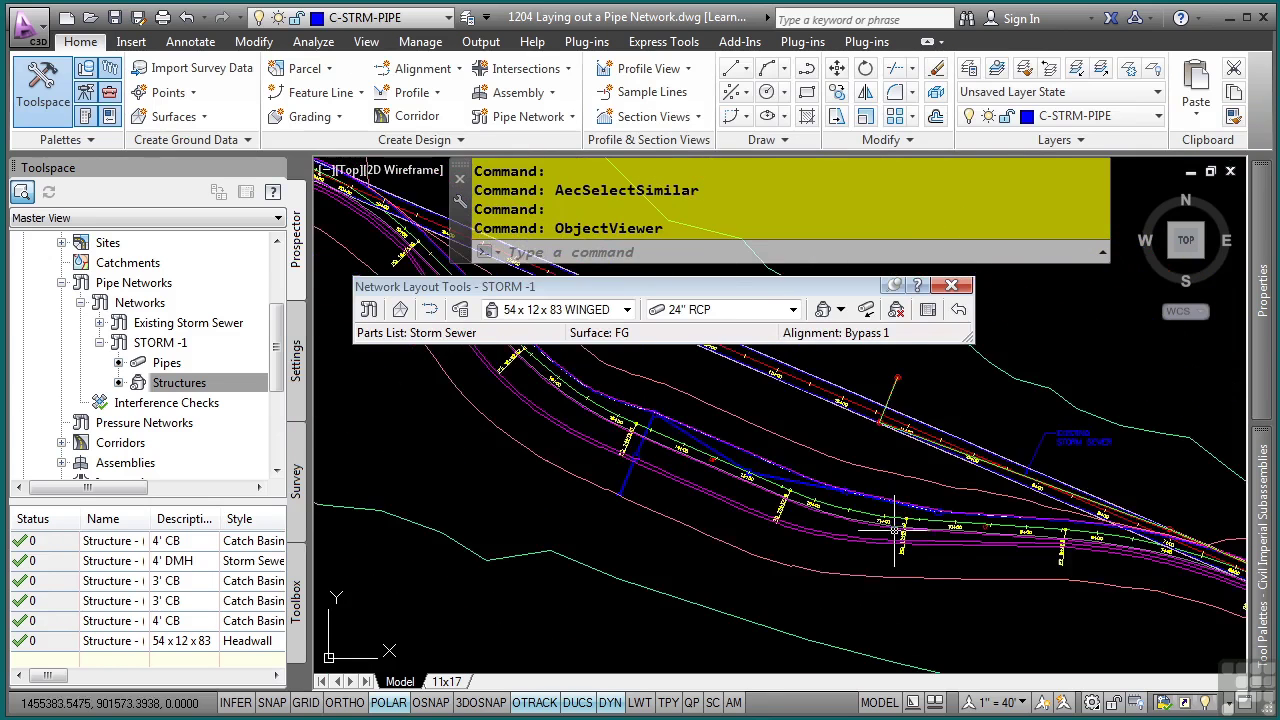
pyautogui.scroll(-3, 860, 525)
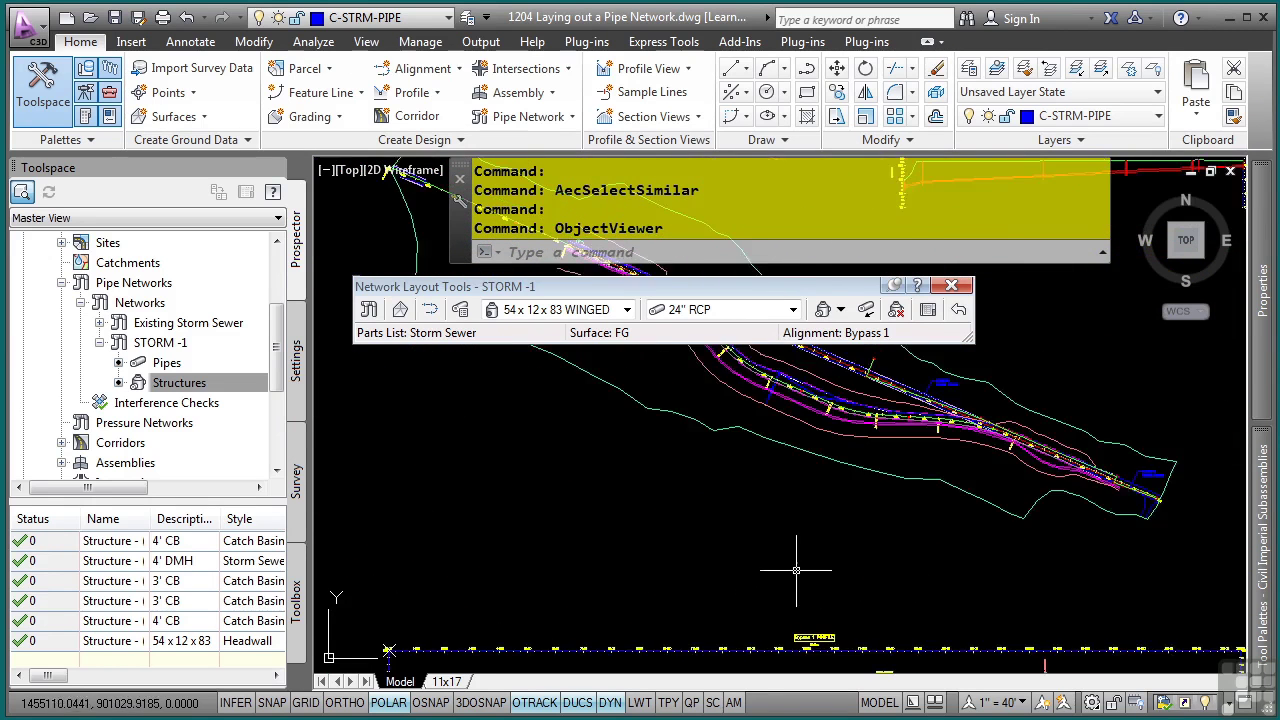
pyautogui.moveTo(796, 570)
pyautogui.mouseDown(button='middle')
pyautogui.moveTo(826, 459)
pyautogui.moveTo(730, 507)
pyautogui.mouseUp(button='middle')
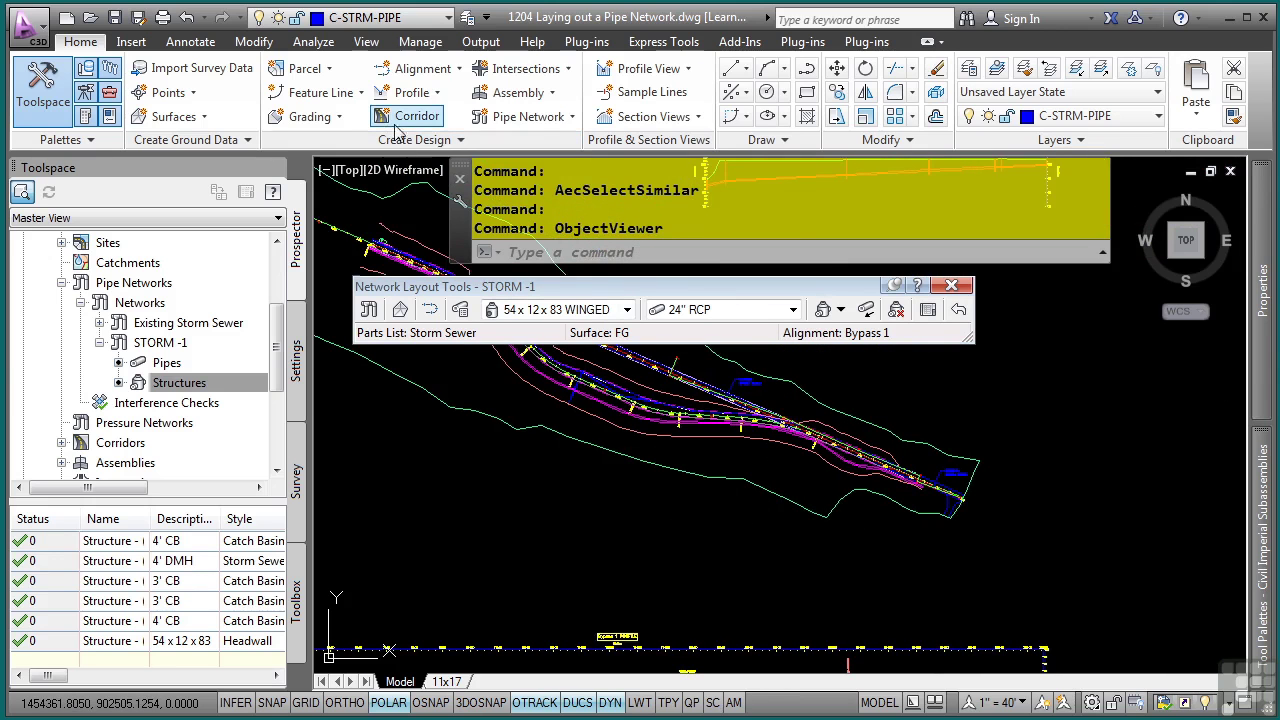
pyautogui.click(448, 80)
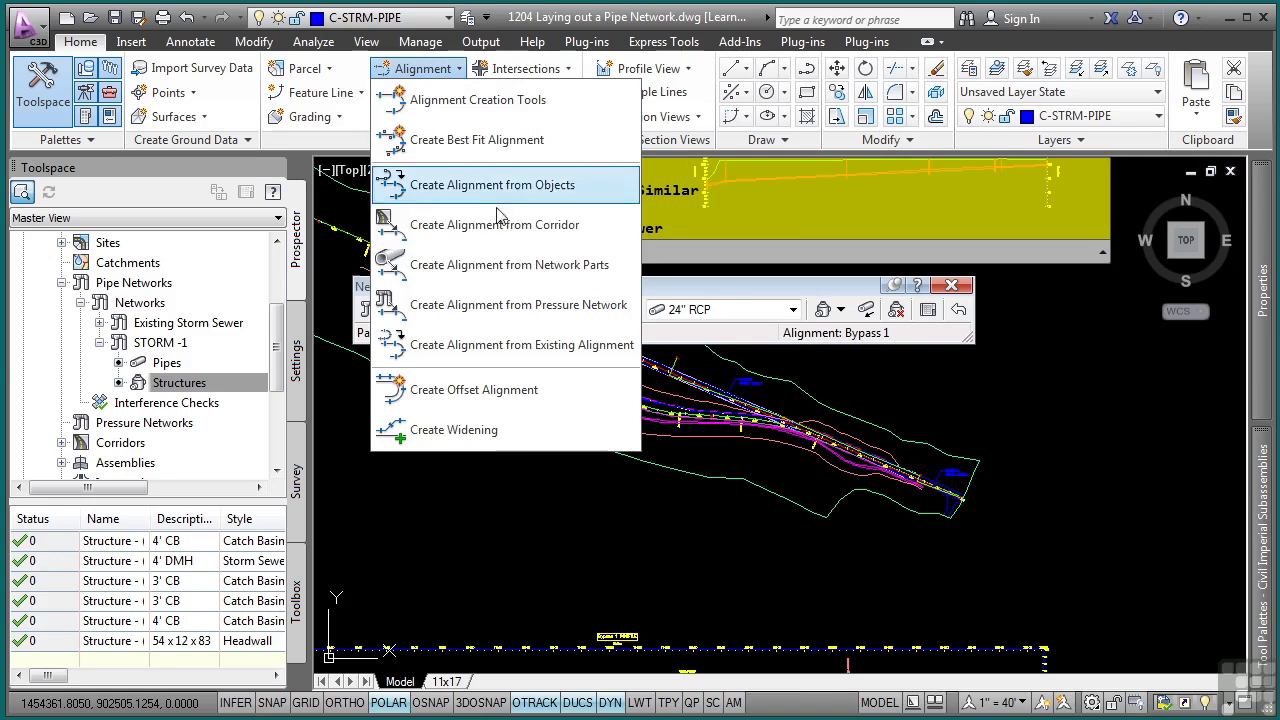
pyautogui.click(493, 268)
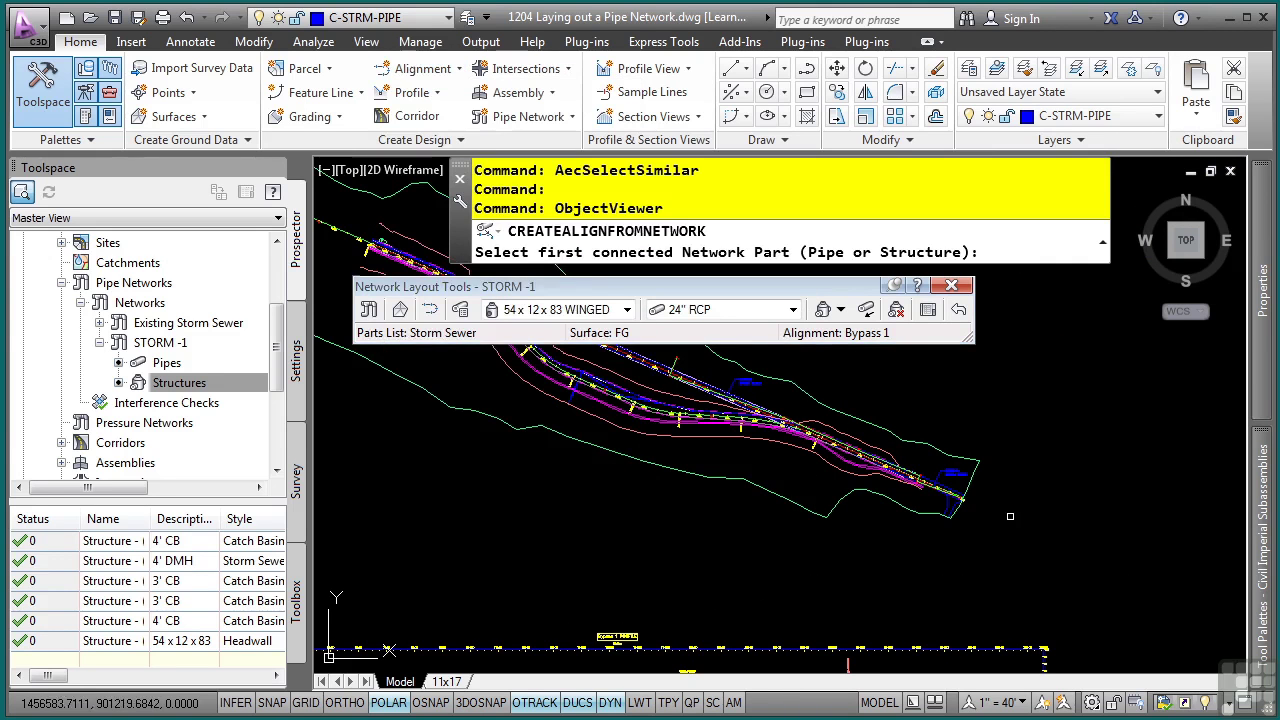
# Step: Pick the first and last structures of the STORM -1 run and confirm
pyautogui.scroll(3, 938, 503)
pyautogui.scroll(2, 669, 389)
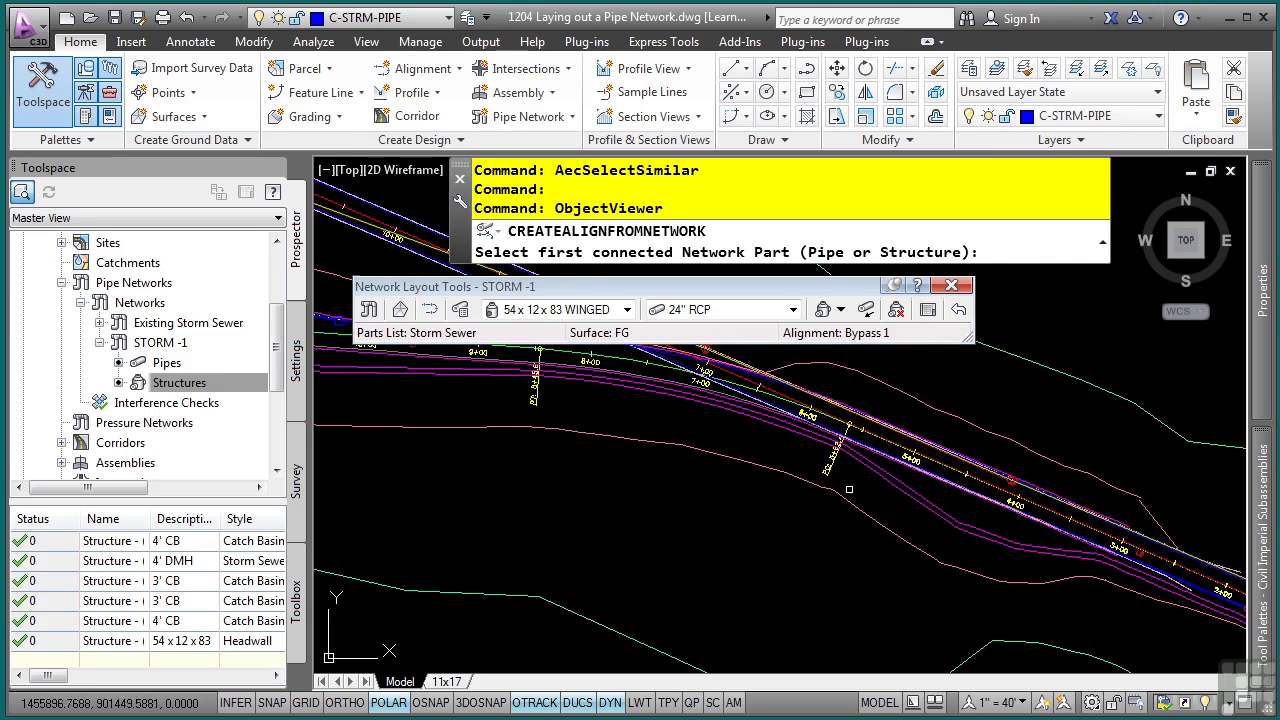
pyautogui.scroll(2, 666, 441)
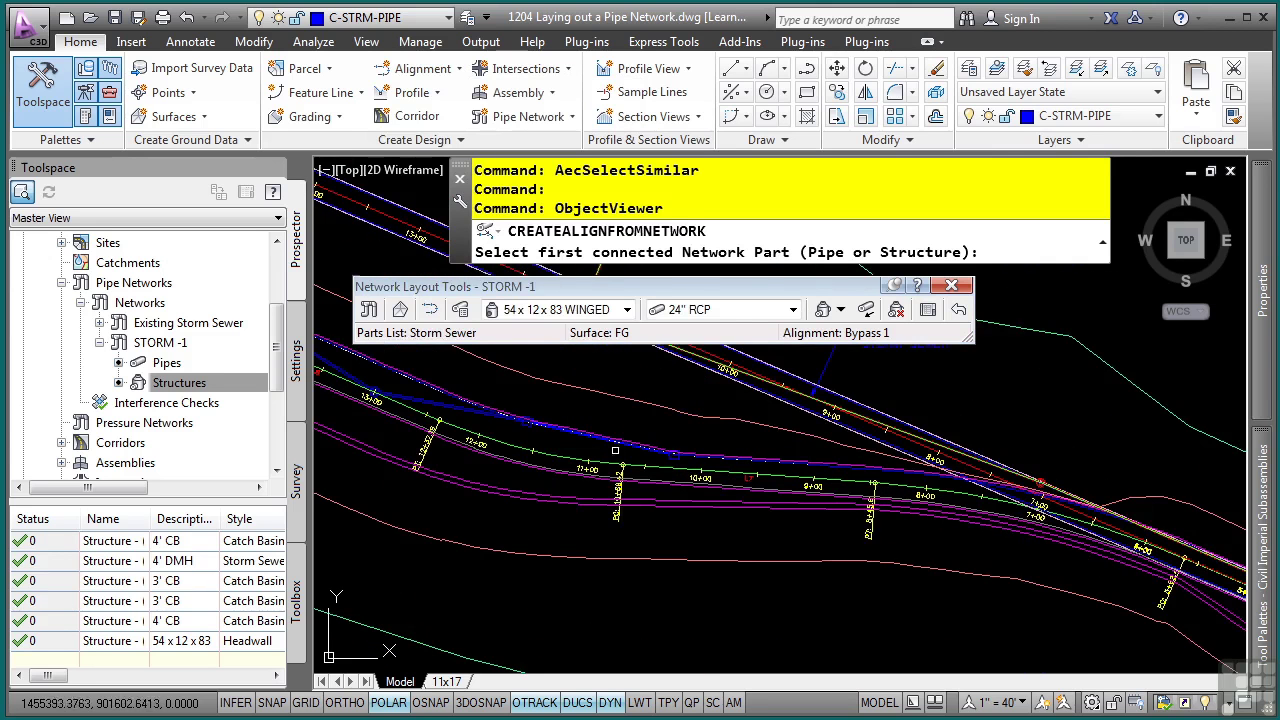
pyautogui.scroll(5, 643, 446)
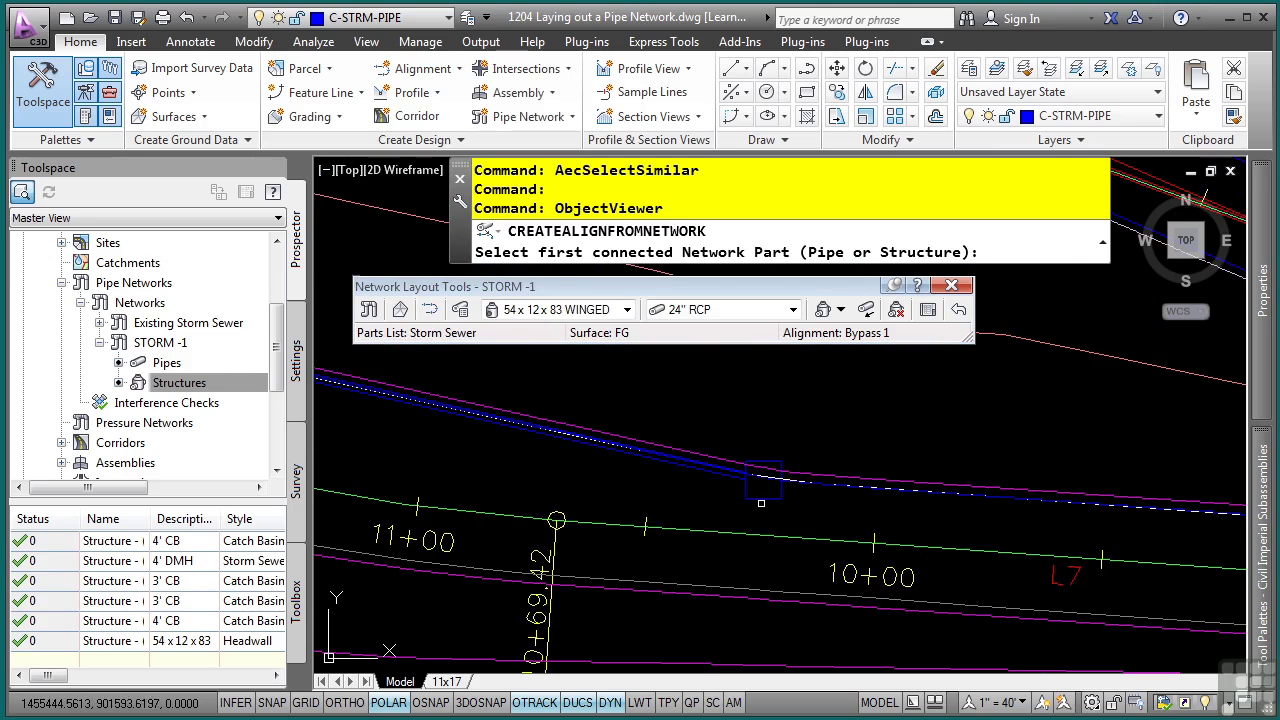
pyautogui.click(761, 499)
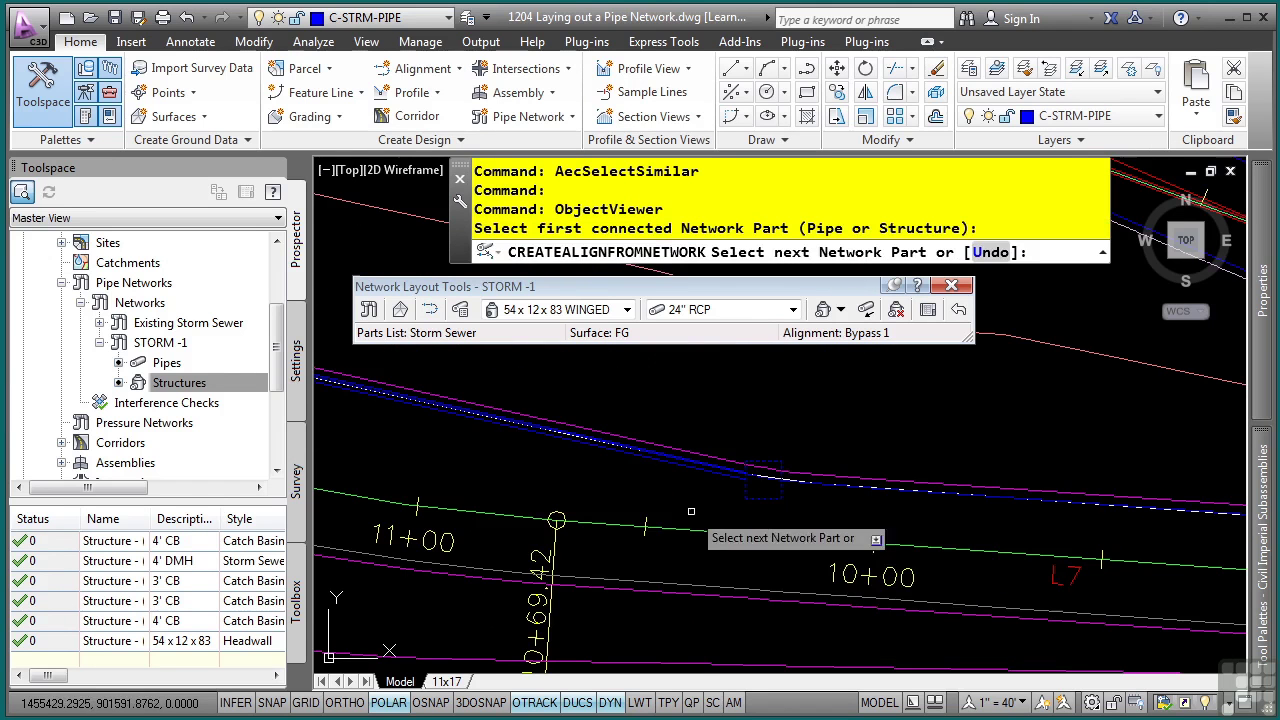
pyautogui.scroll(-3, 553, 458)
pyautogui.scroll(2, 714, 570)
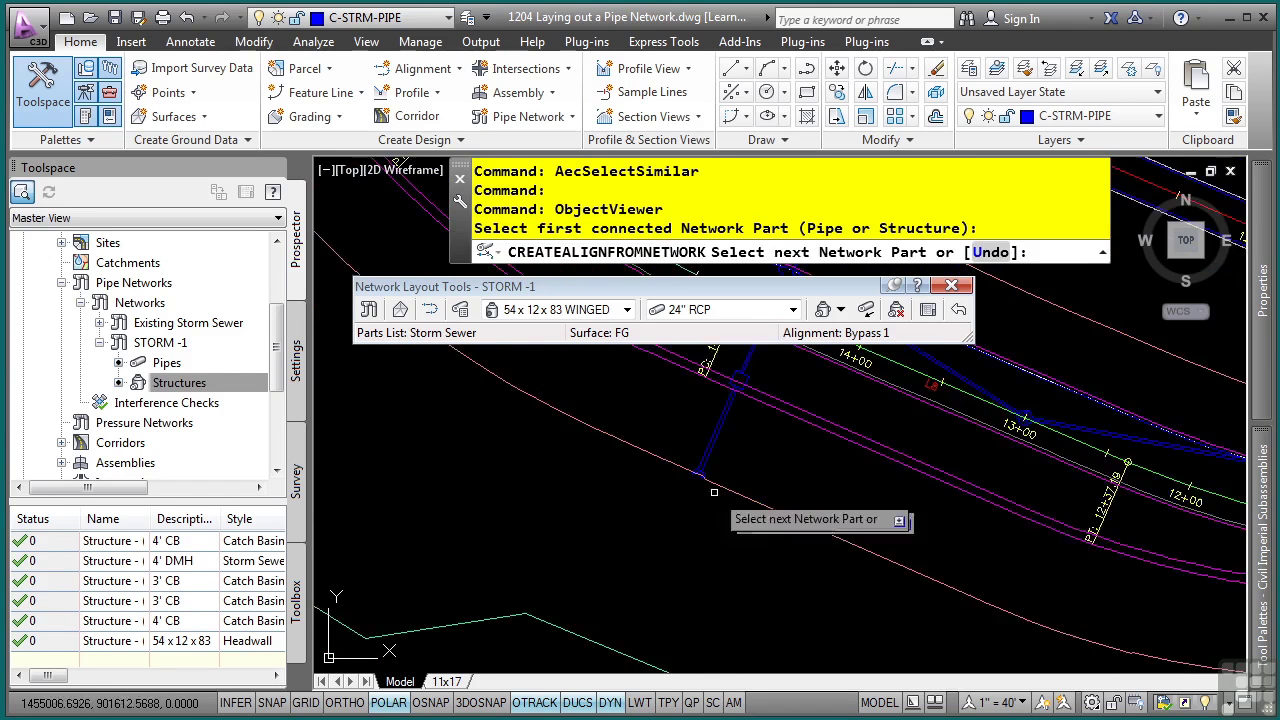
pyautogui.scroll(2, 727, 488)
pyautogui.scroll(2, 727, 488)
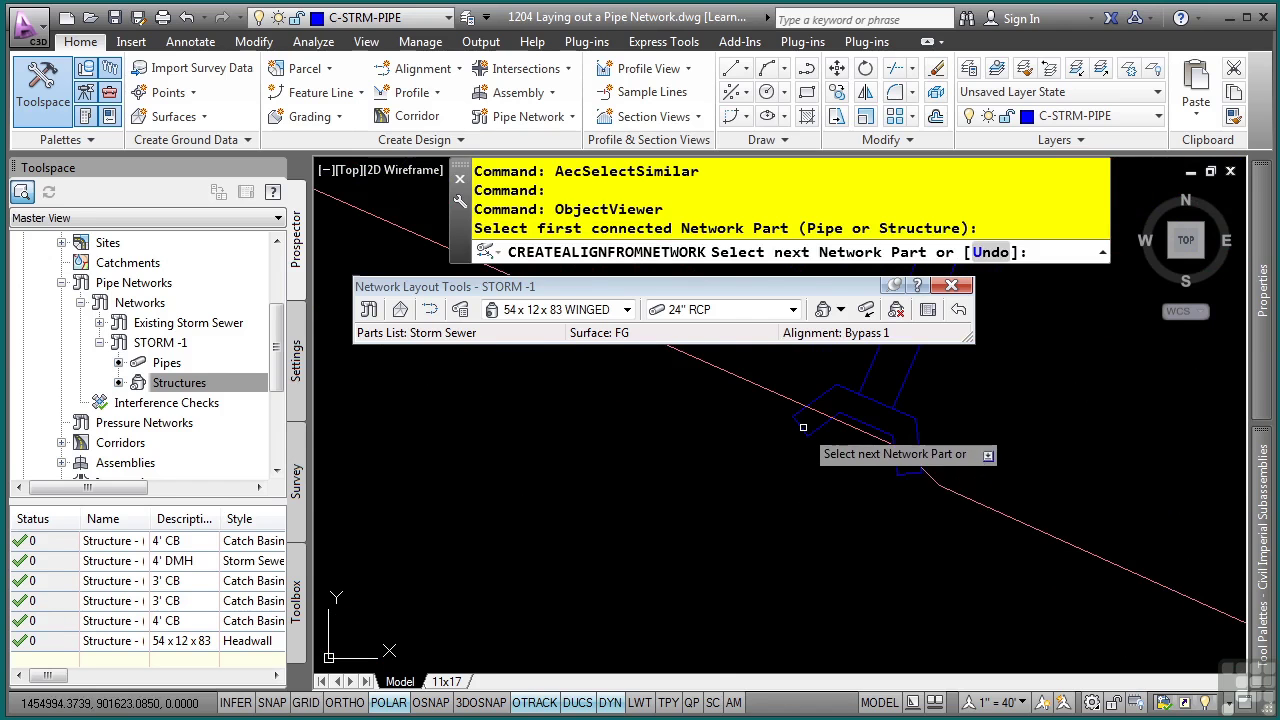
pyautogui.click(796, 427)
pyautogui.scroll(-2, 790, 440)
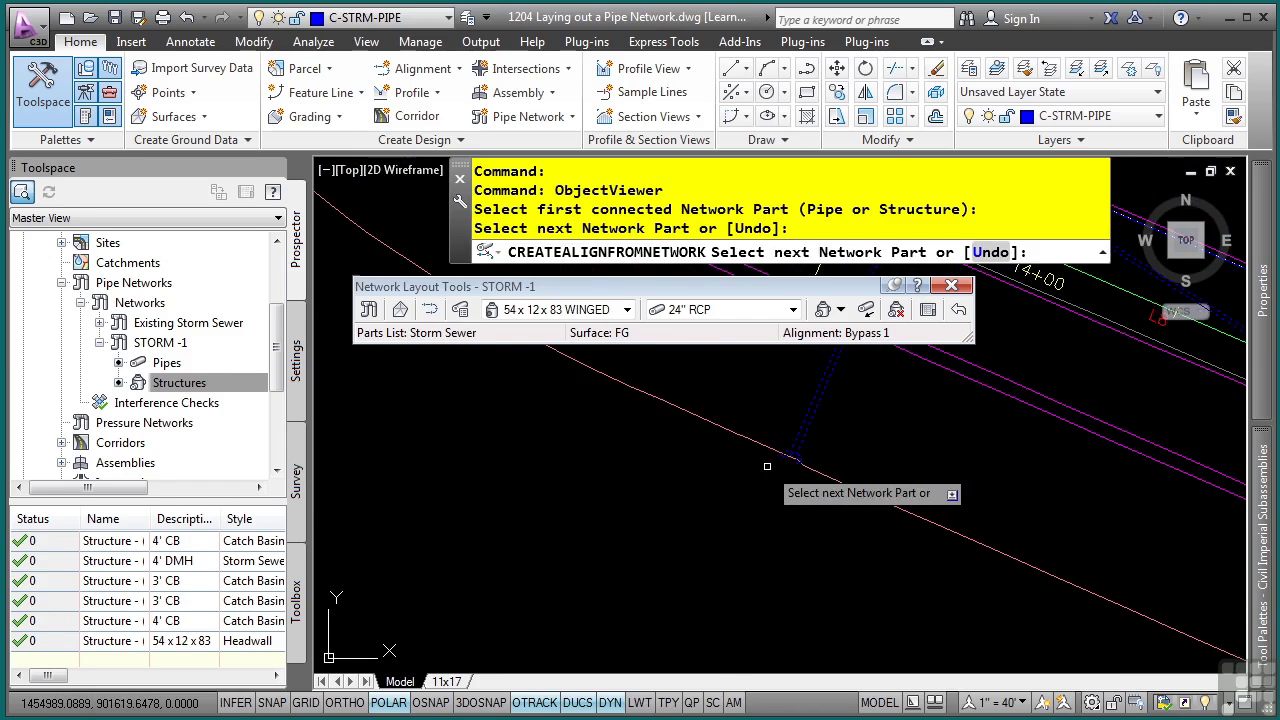
pyautogui.press('Return')
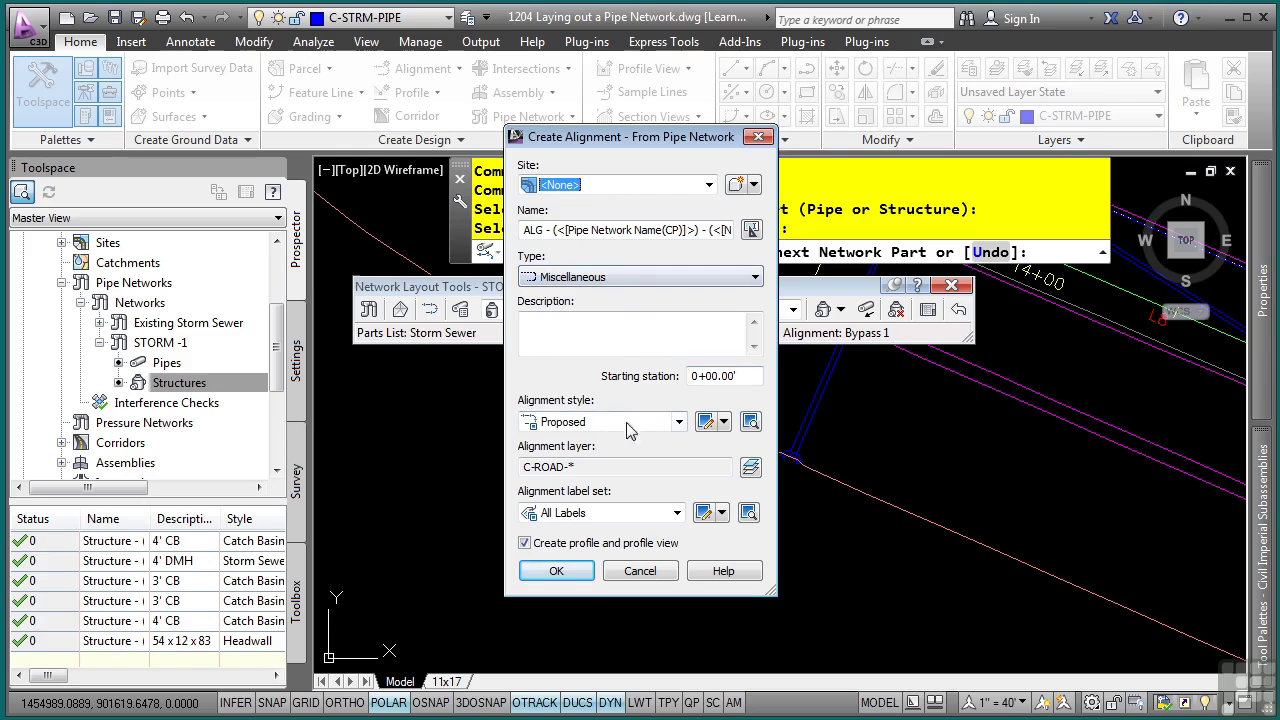
# Step: Create the STORM -1 alignment with Proposed style and the No Labels label set
pyautogui.click(585, 422)
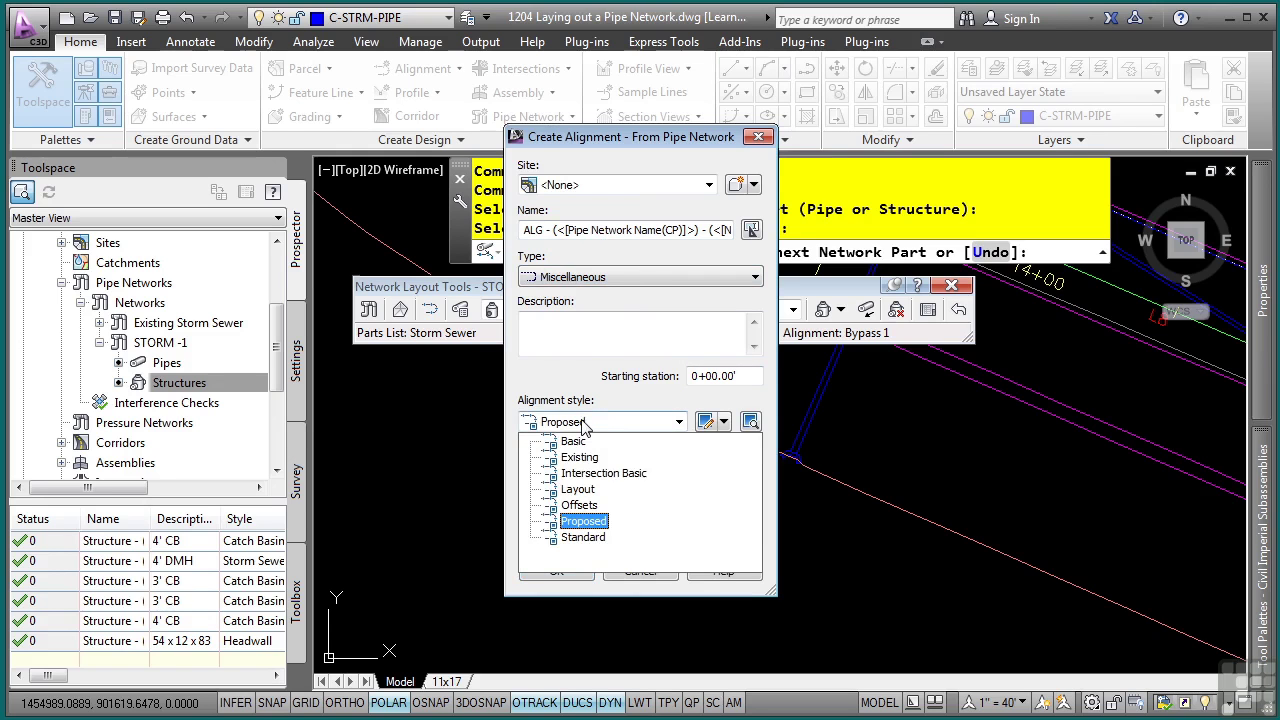
pyautogui.click(585, 422)
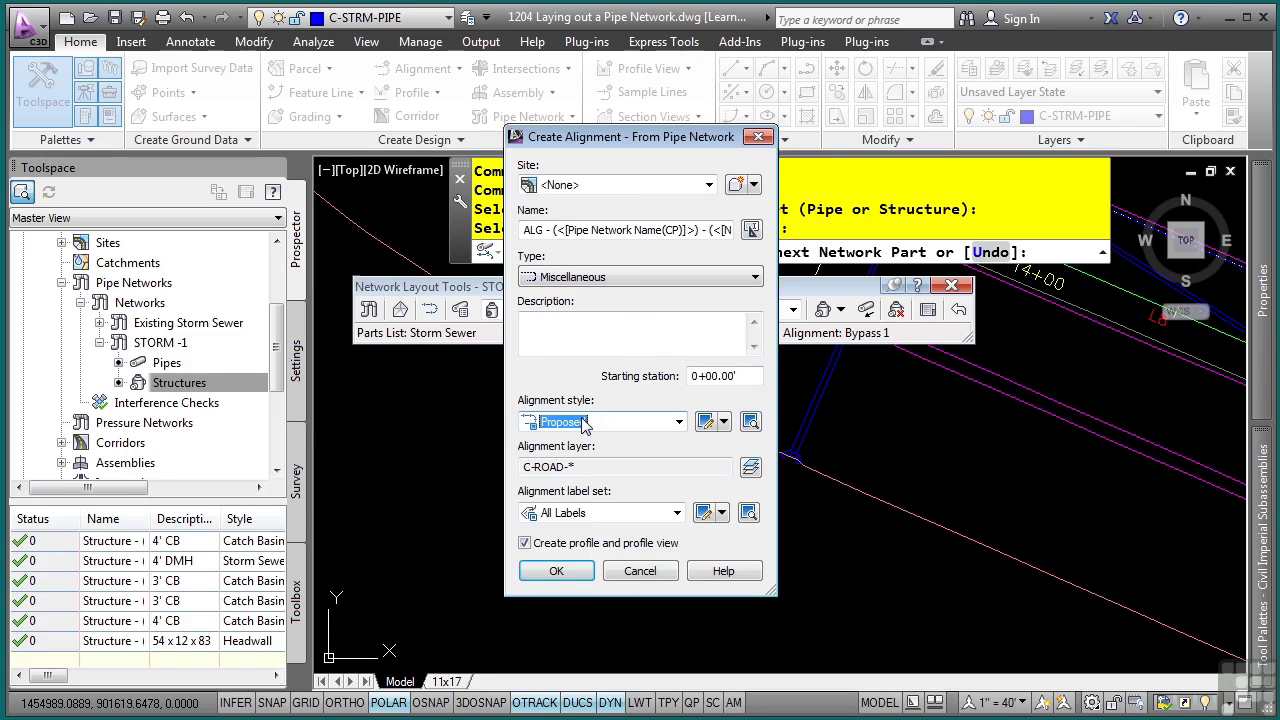
pyautogui.click(585, 514)
pyautogui.click(576, 532)
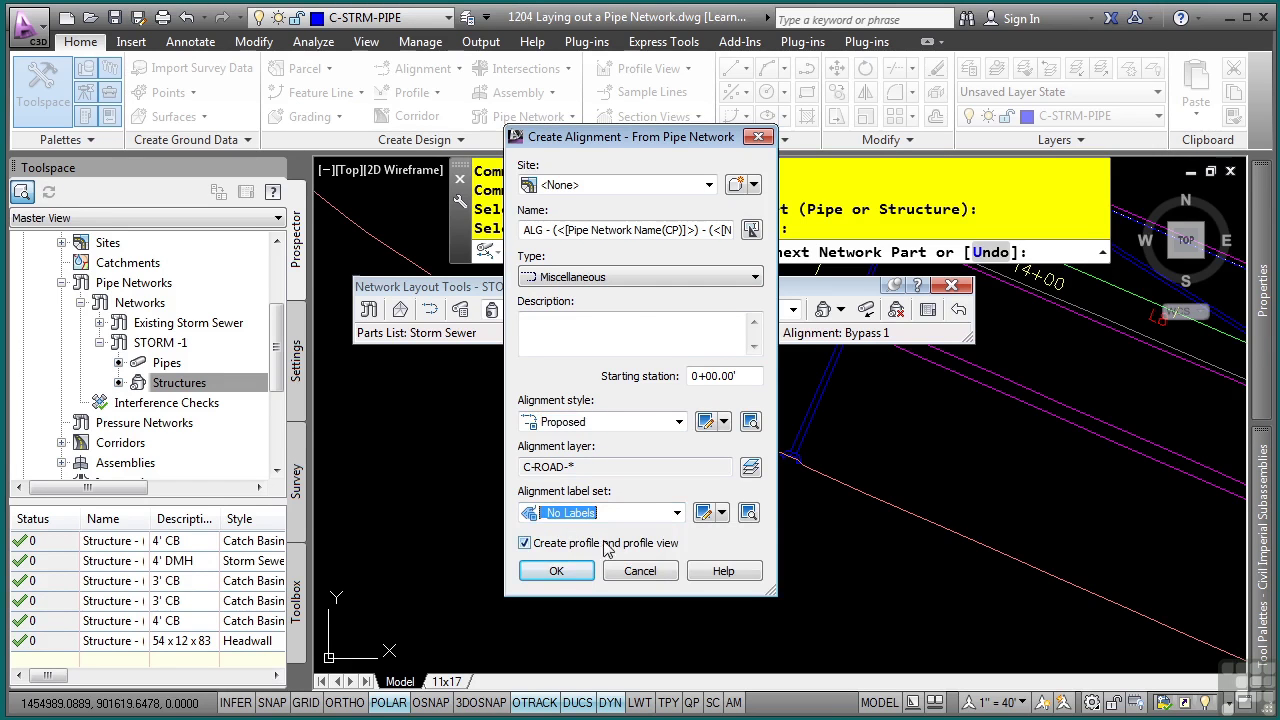
pyautogui.click(560, 574)
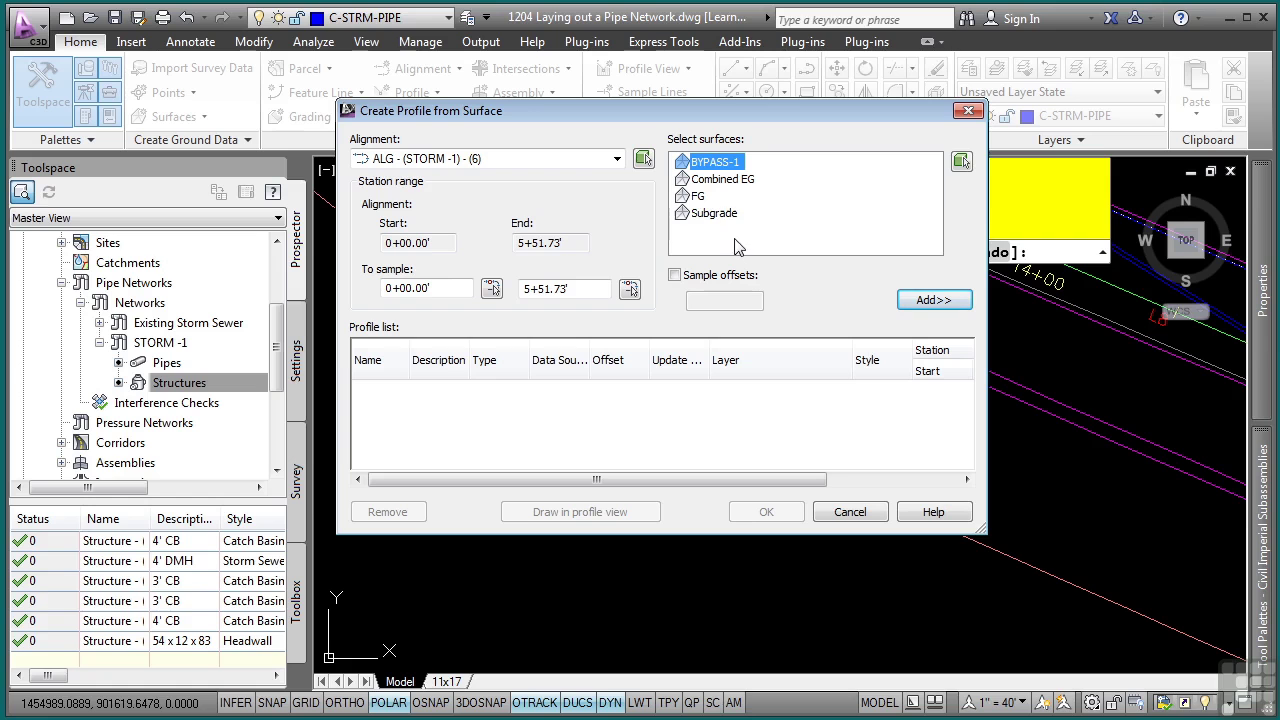
# Step: Select the FG surface and add its profile to the profile list
pyautogui.click(690, 197)
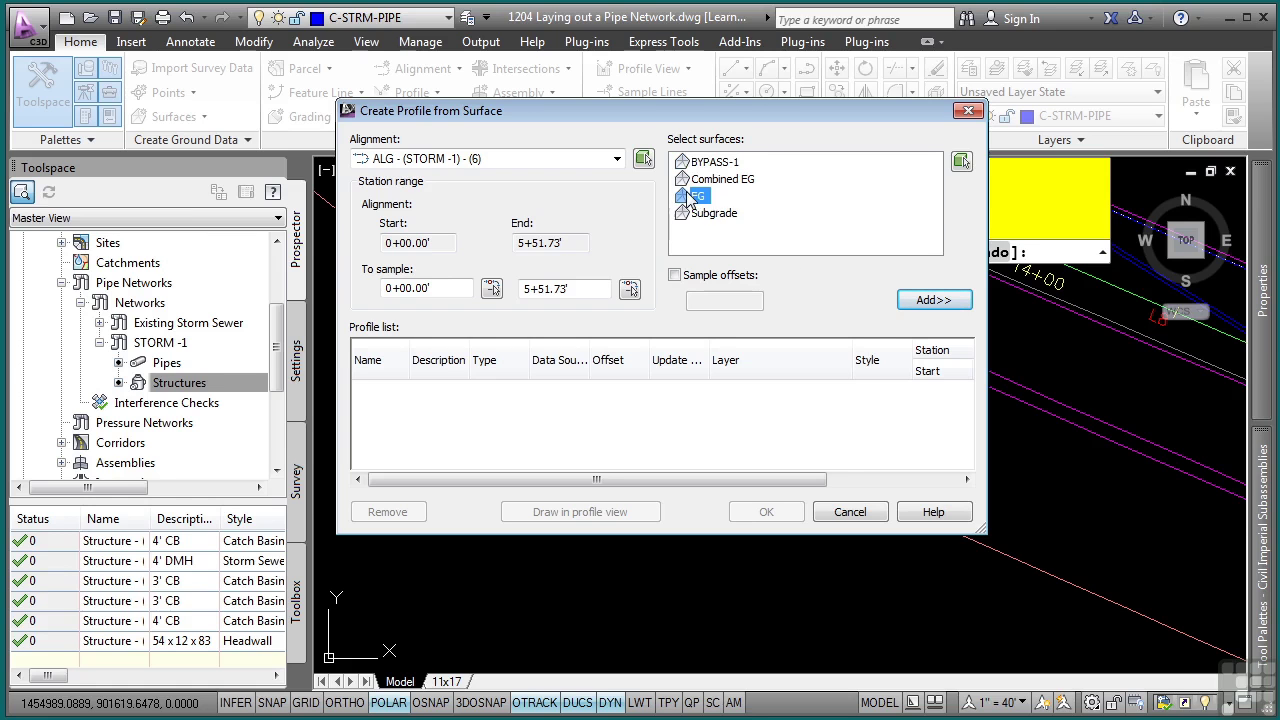
pyautogui.click(910, 310)
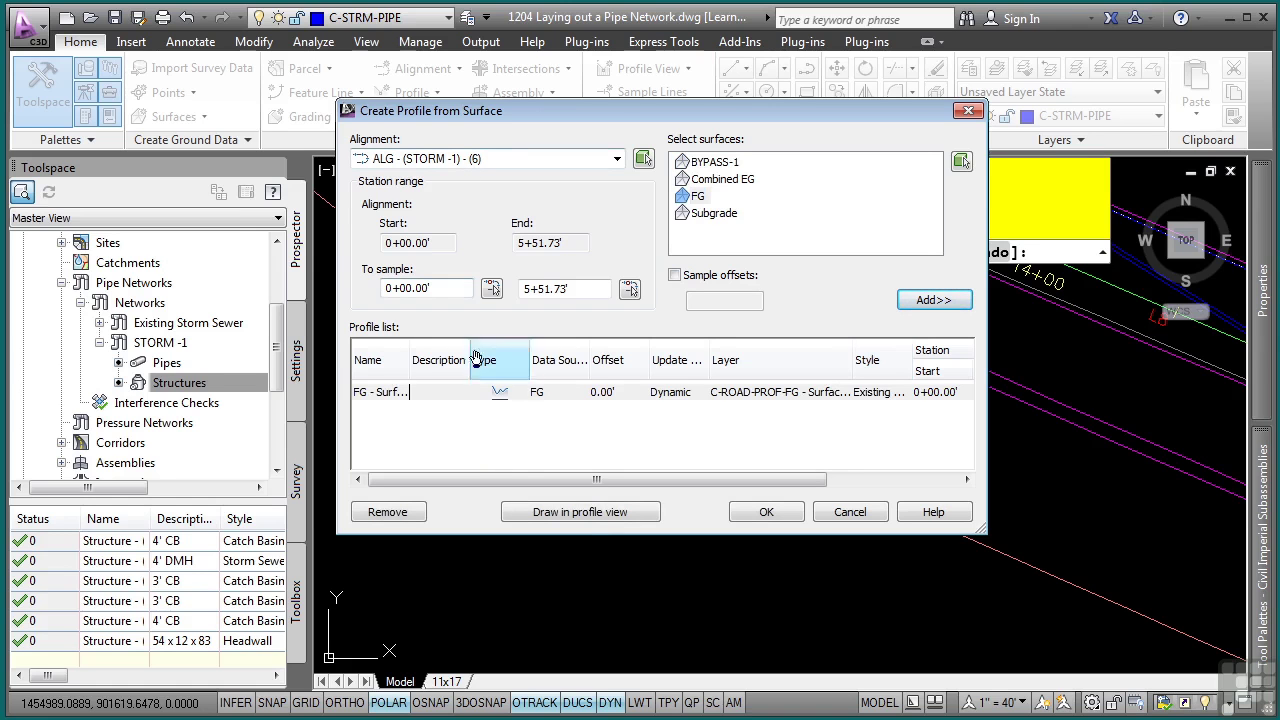
# Step: Draw the profile in a profile view, accepting the station range and height defaults
pyautogui.click(583, 513)
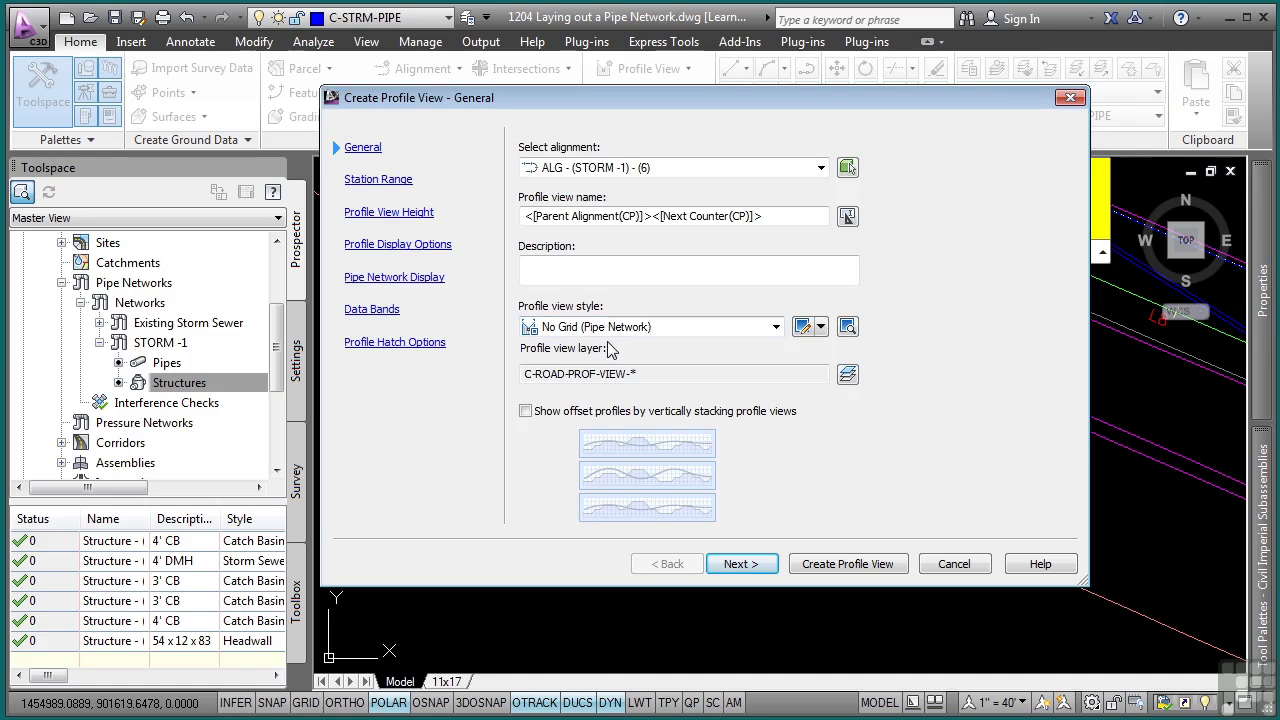
pyautogui.click(740, 564)
pyautogui.click(774, 576)
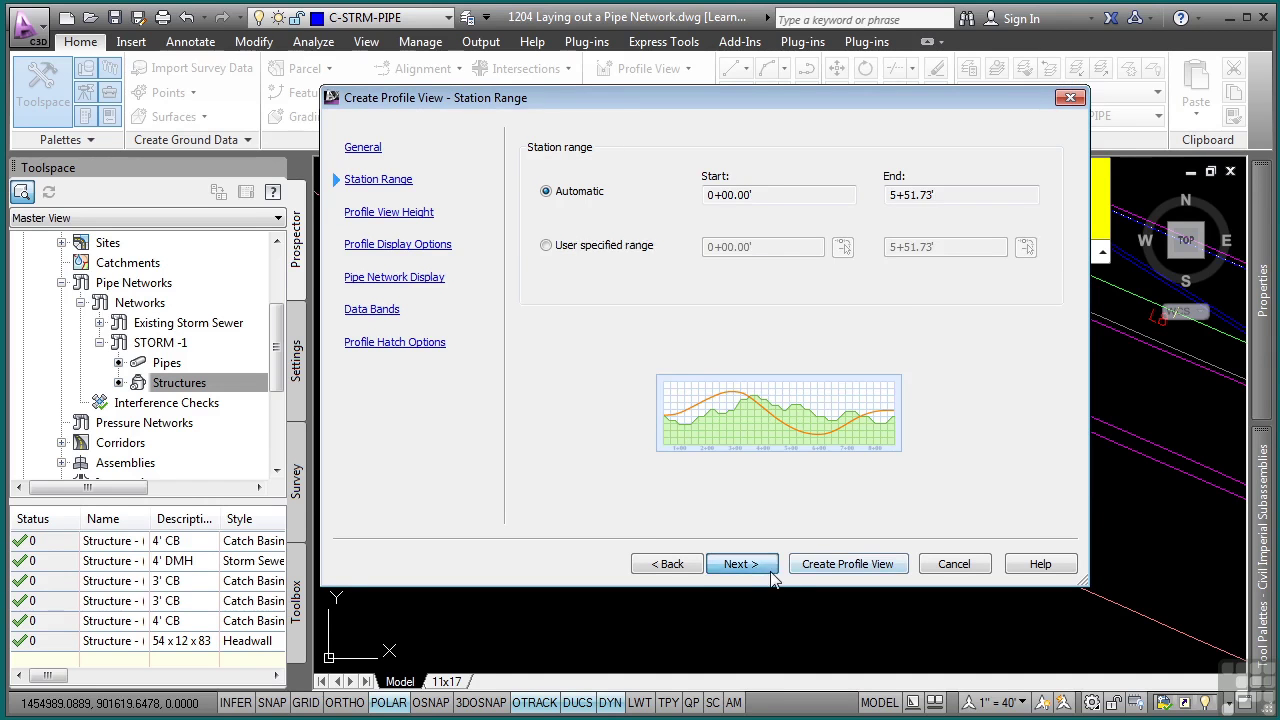
pyautogui.click(740, 566)
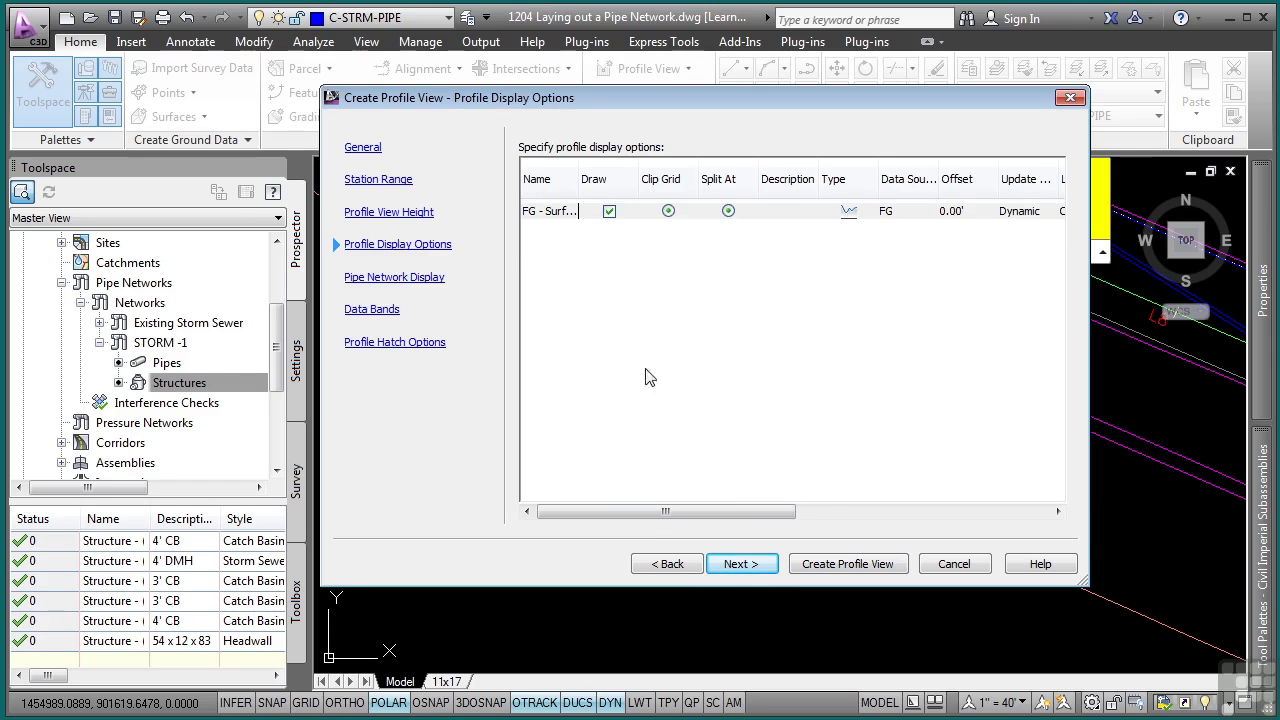
# Step: Set the FG profile's labels to No Labels and advance to the Data Bands page
pyautogui.moveTo(646, 512); pyautogui.dragTo(865, 515)
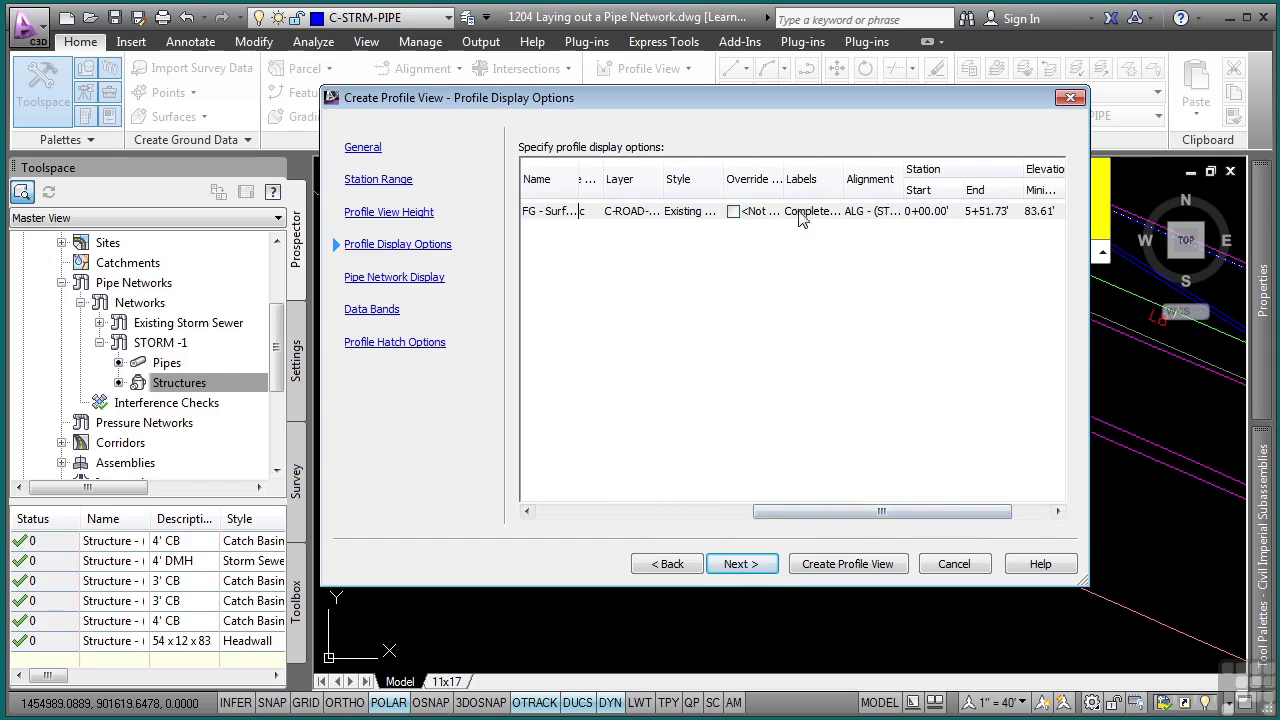
pyautogui.click(840, 211)
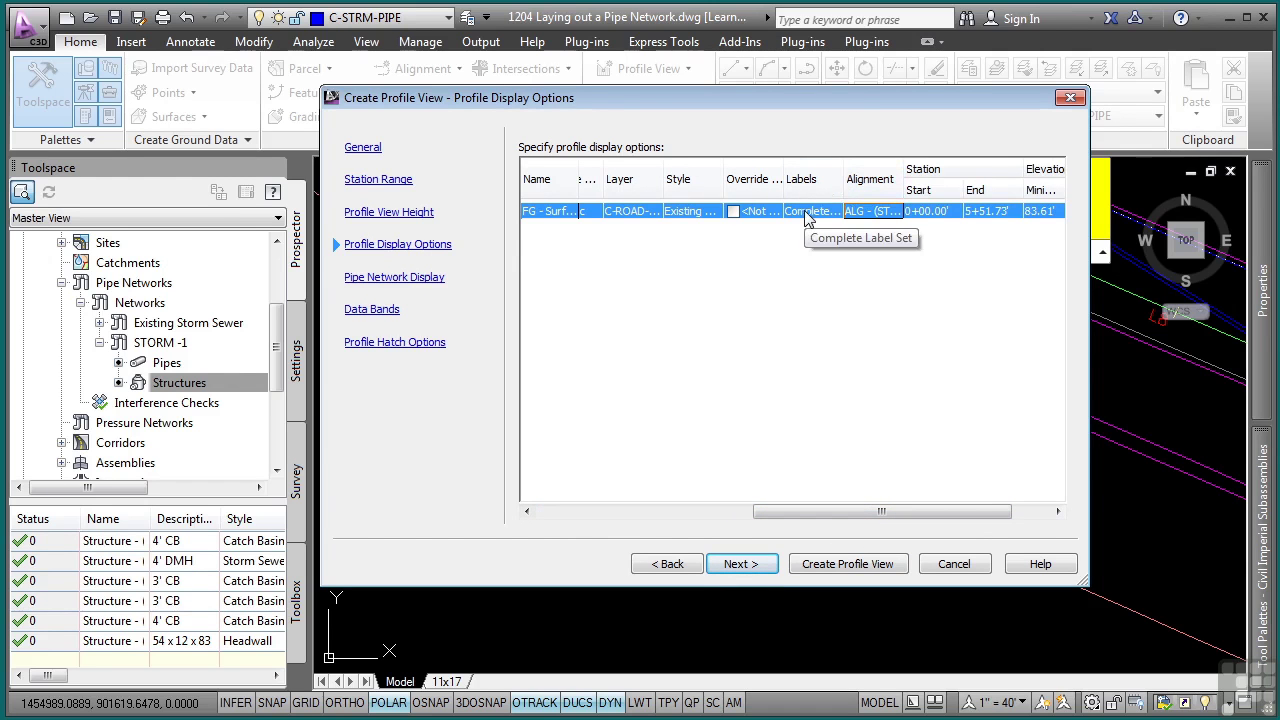
pyautogui.click(807, 216)
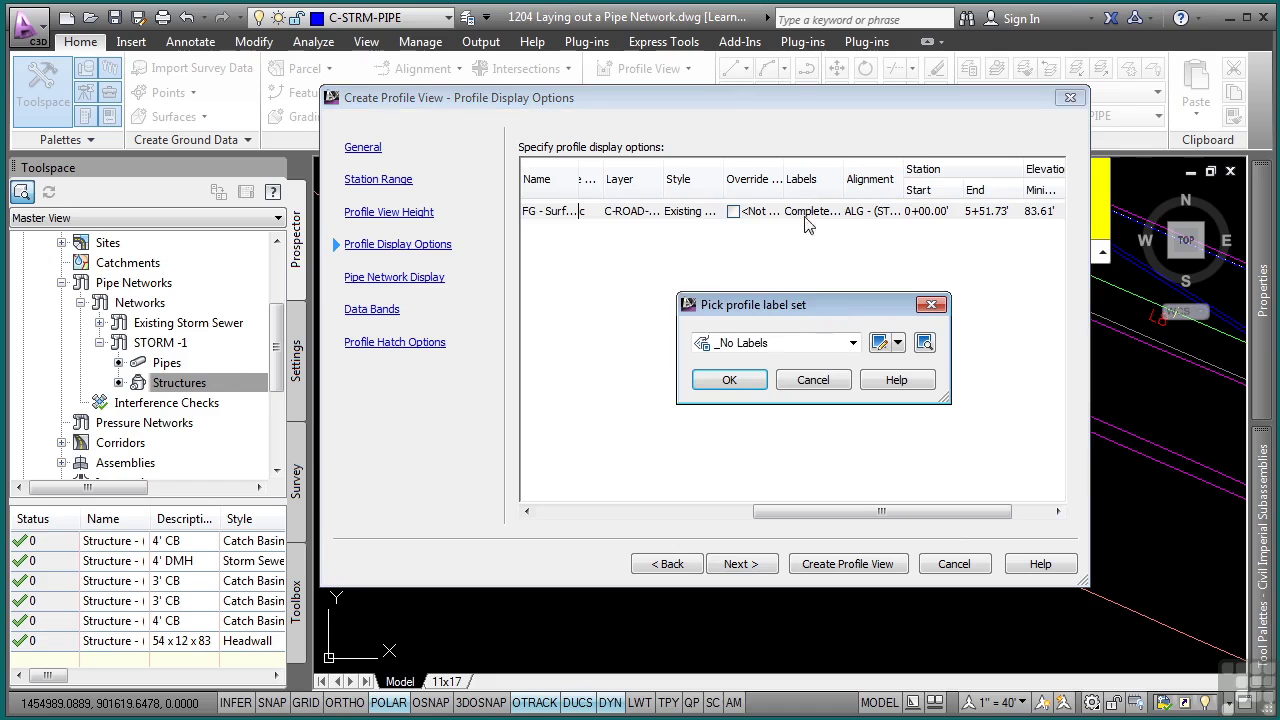
pyautogui.click(741, 381)
pyautogui.click(755, 568)
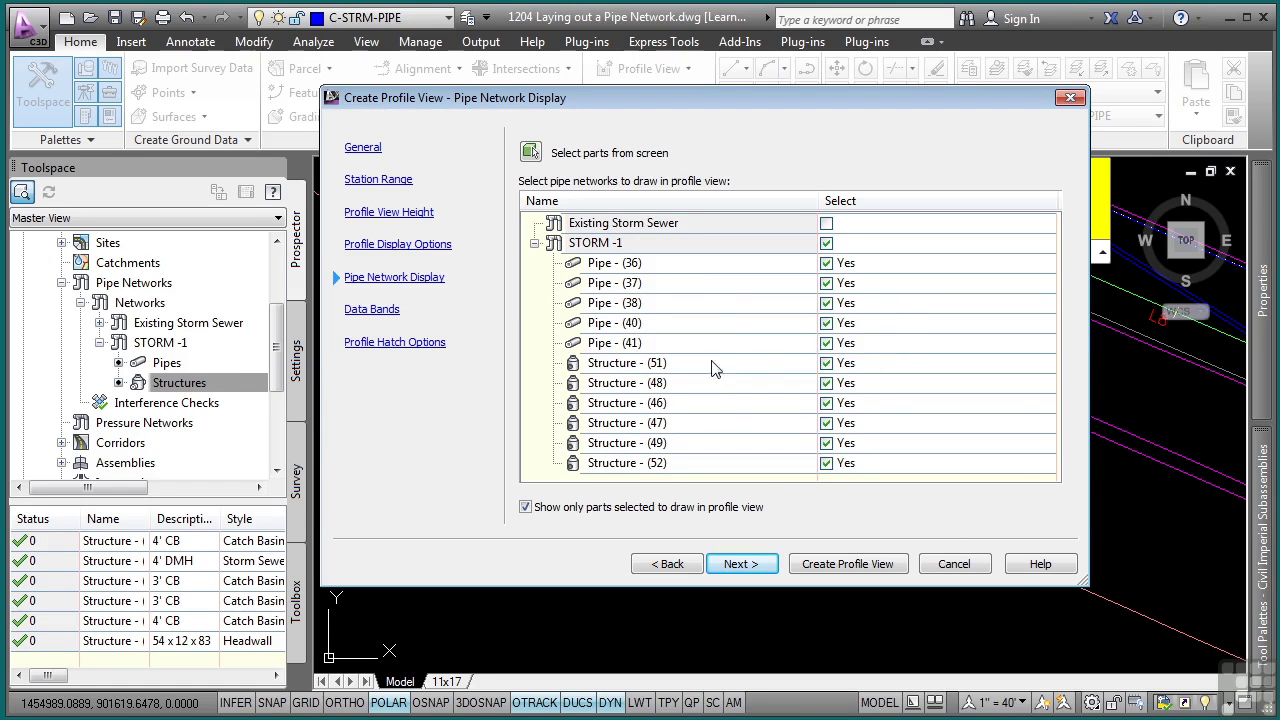
pyautogui.click(741, 564)
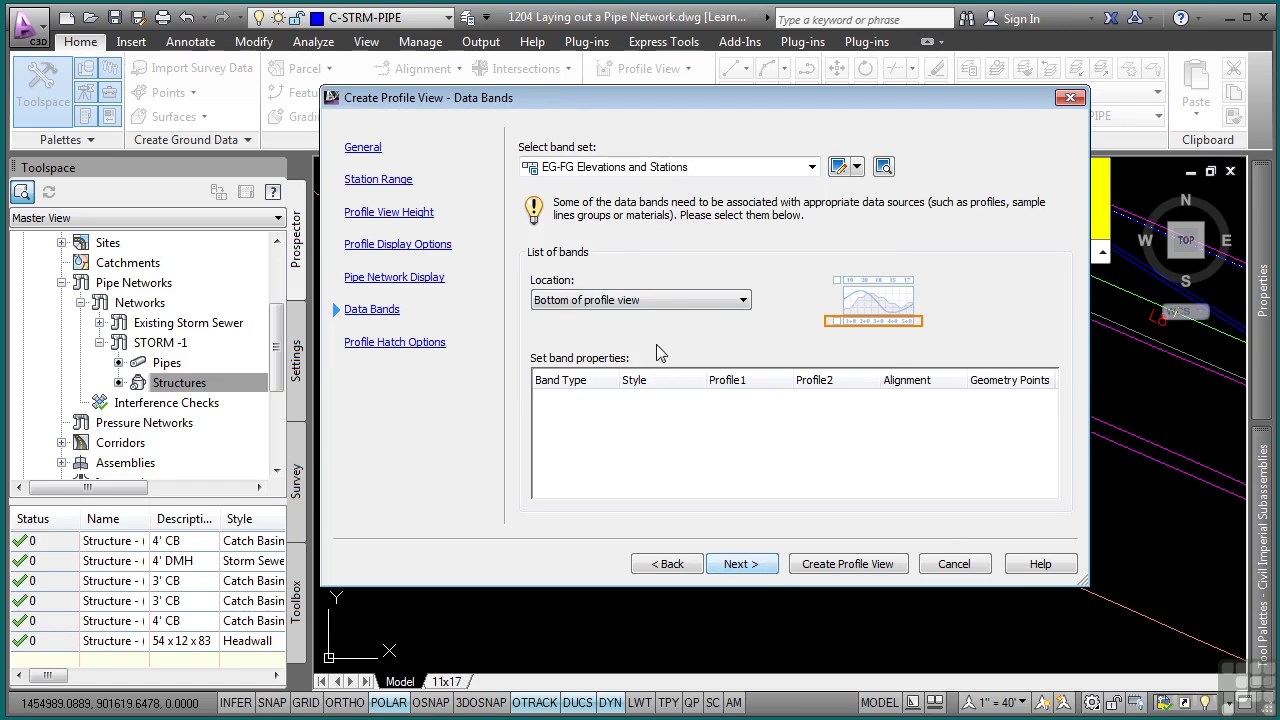
# Step: Choose the Pipe Data band set and set the Pipe Data band's source to STORM -1
pyautogui.click(660, 168)
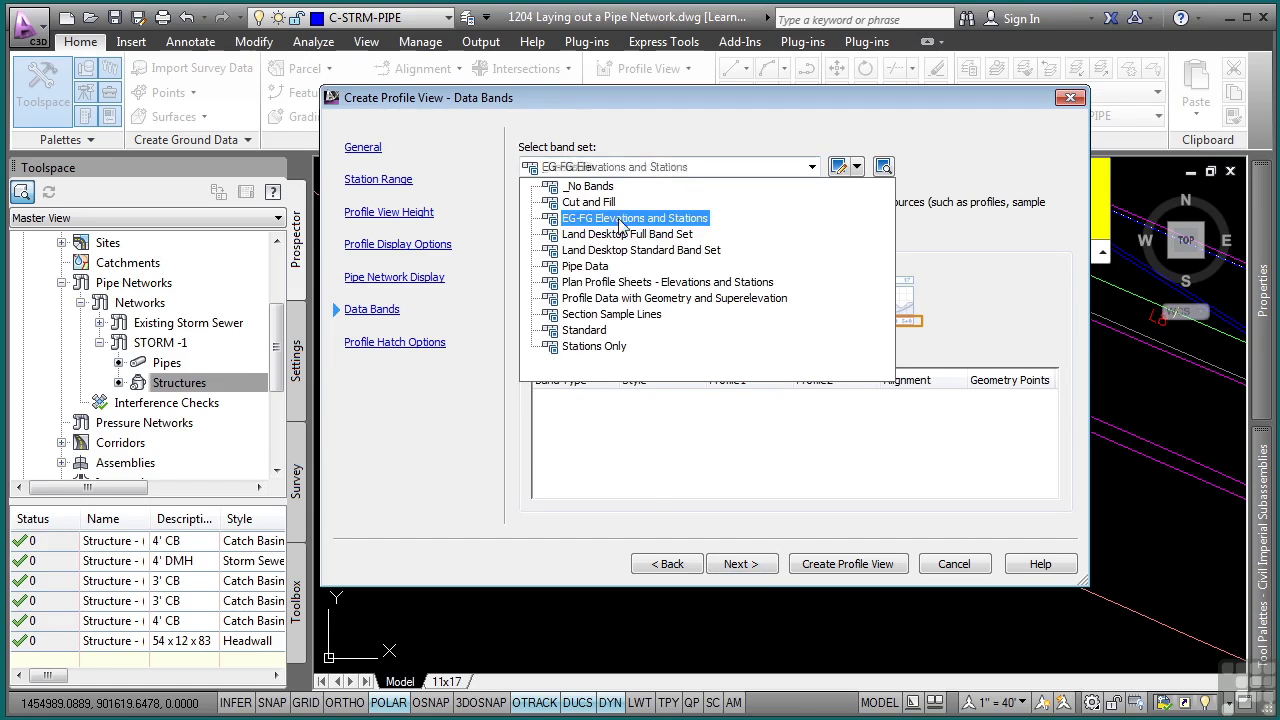
pyautogui.click(586, 266)
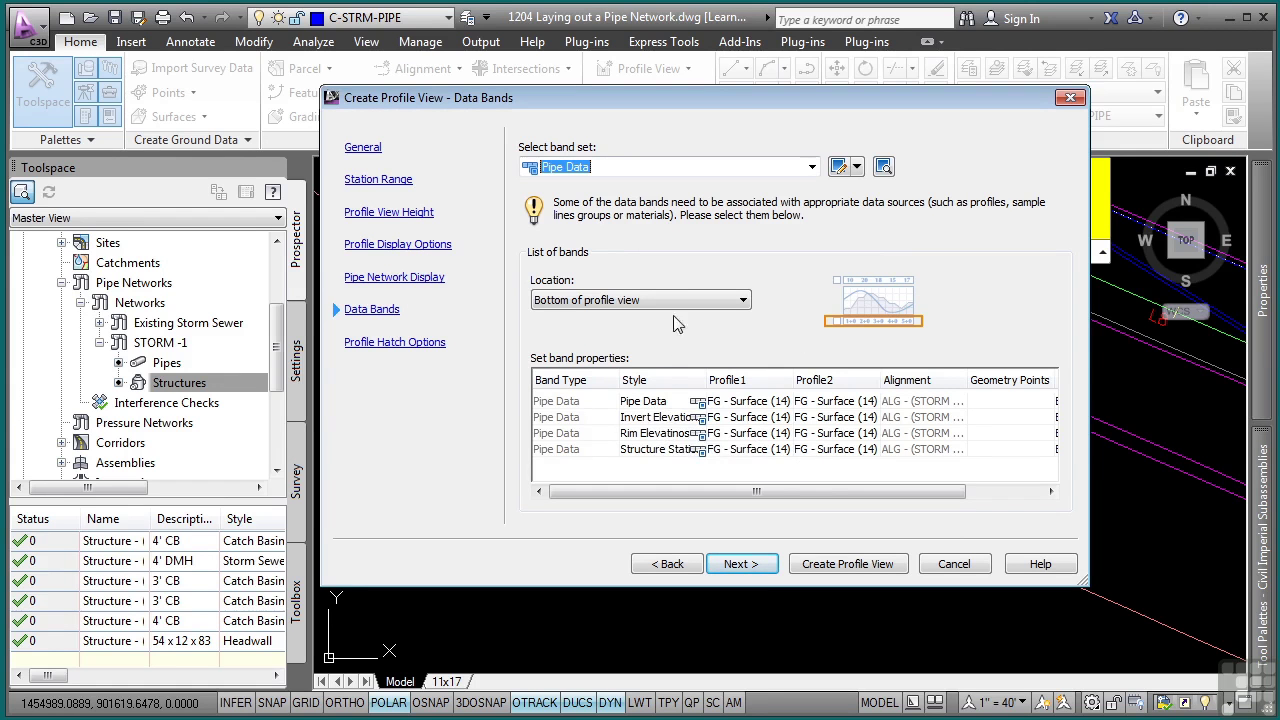
pyautogui.moveTo(757, 491); pyautogui.dragTo(833, 491)
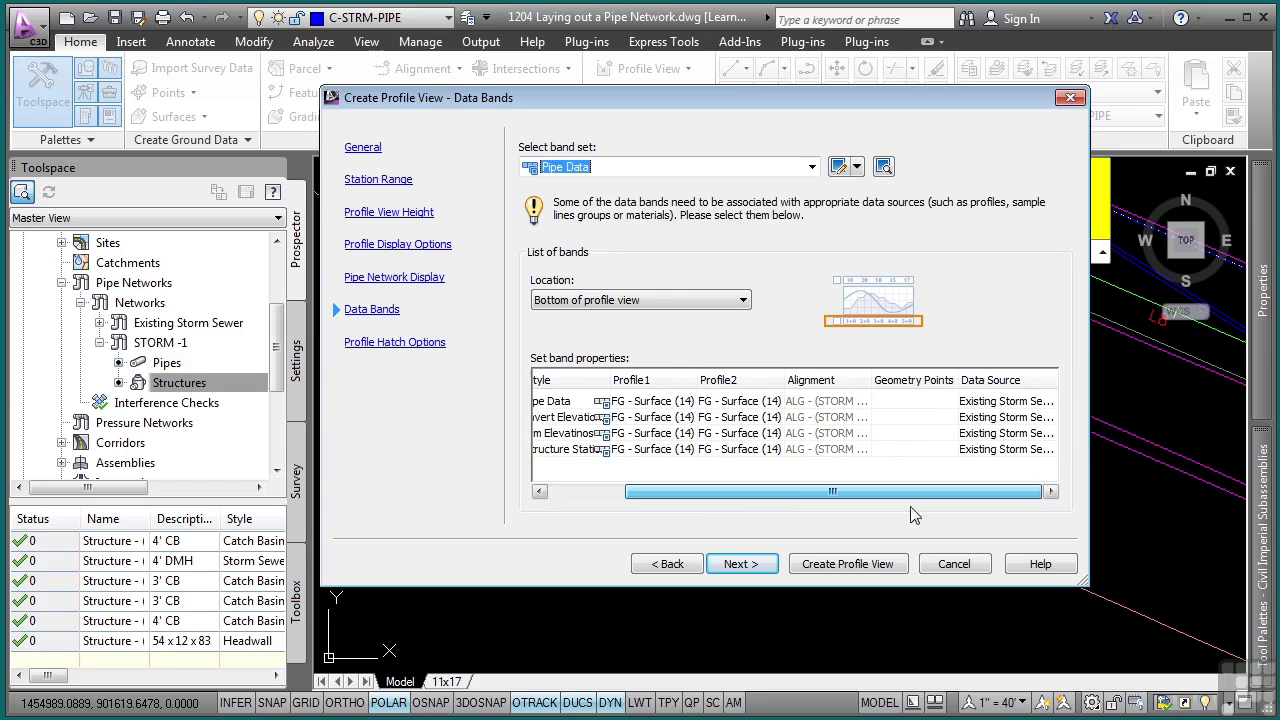
pyautogui.click(1000, 418)
pyautogui.click(1005, 401)
pyautogui.click(1005, 401)
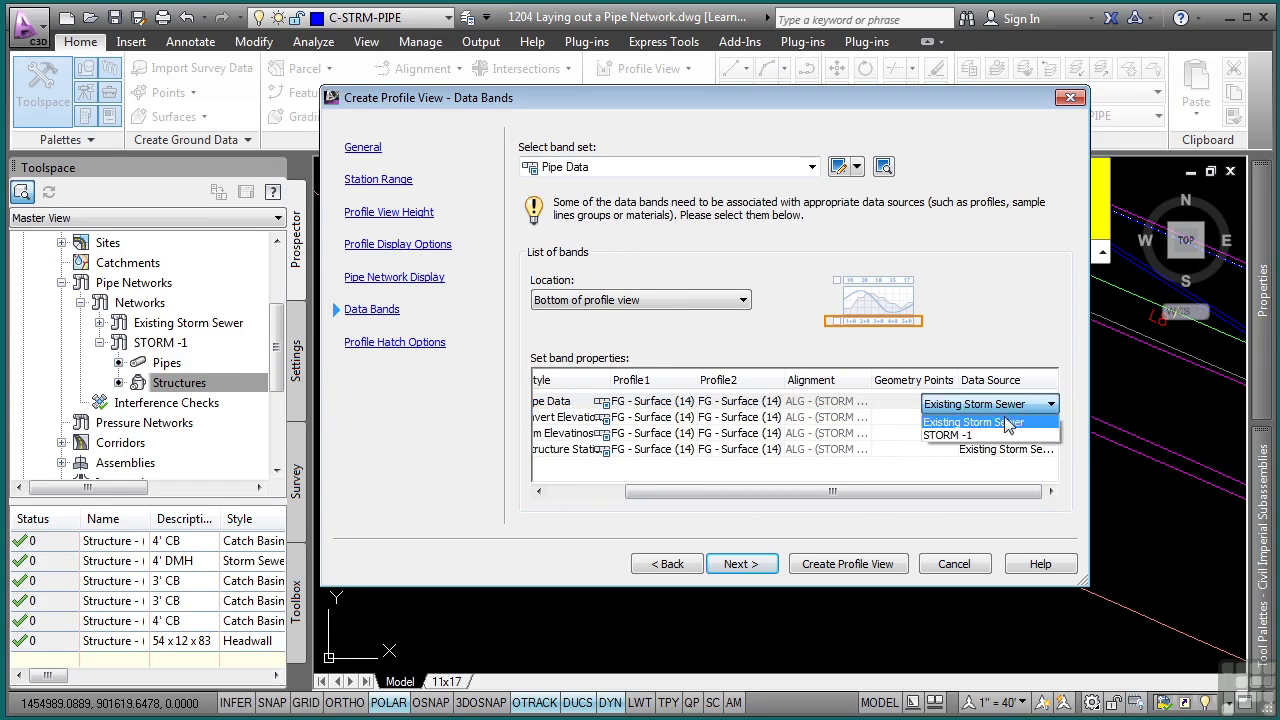
pyautogui.click(1008, 428)
# Step: Set Invert Elevations, Rim Elevations and Structure Station sources to STORM -1, then create the view
pyautogui.click(1005, 417)
pyautogui.click(1005, 417)
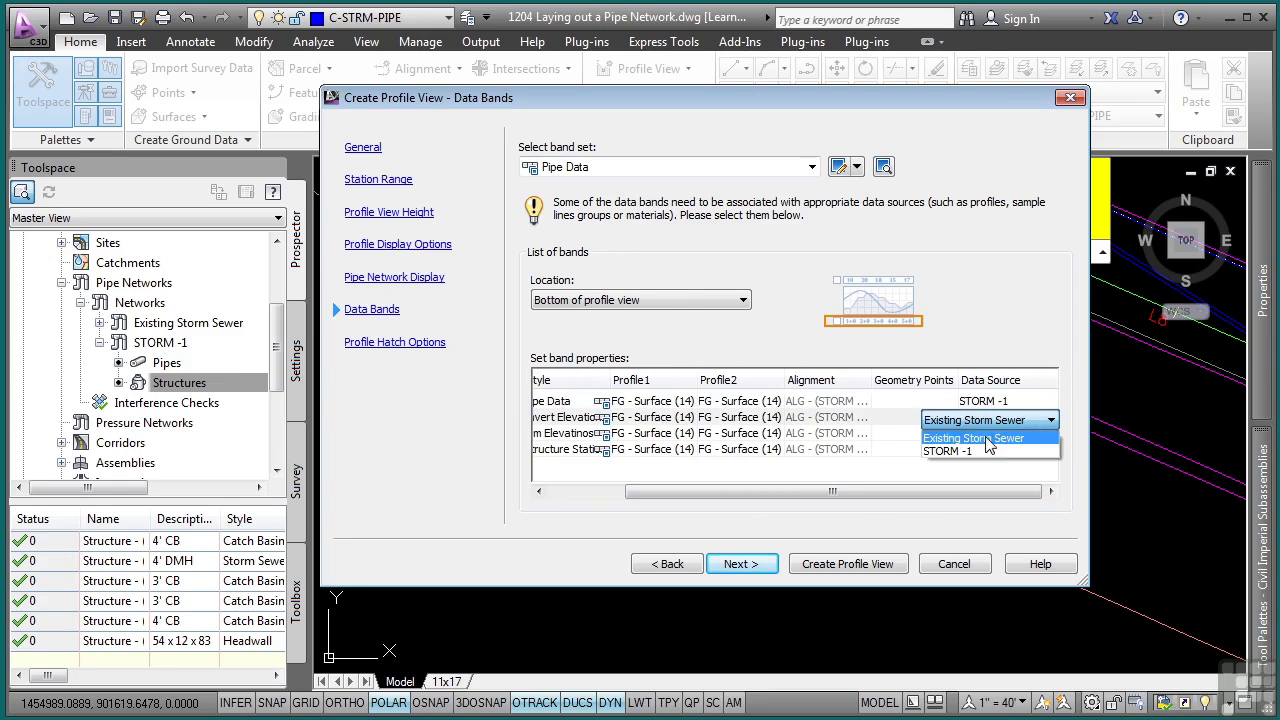
pyautogui.click(1000, 447)
pyautogui.click(1015, 433)
pyautogui.click(1015, 433)
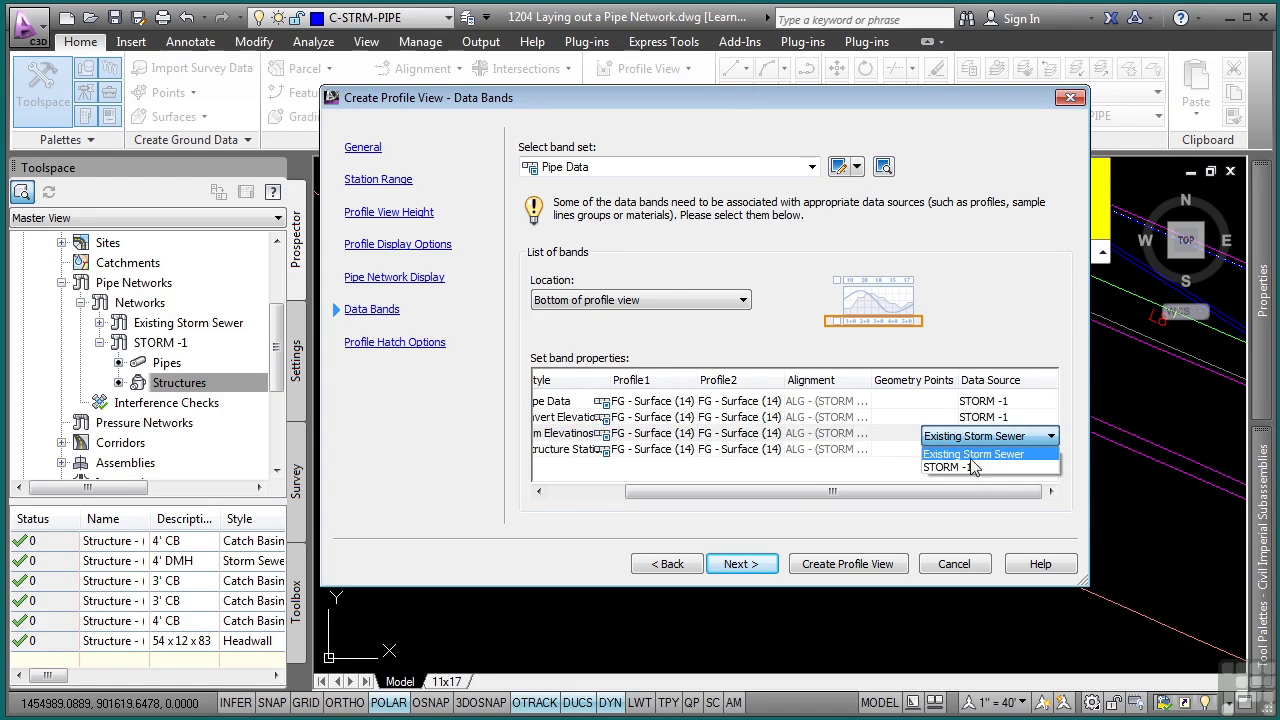
pyautogui.click(990, 466)
pyautogui.click(1020, 449)
pyautogui.click(1020, 451)
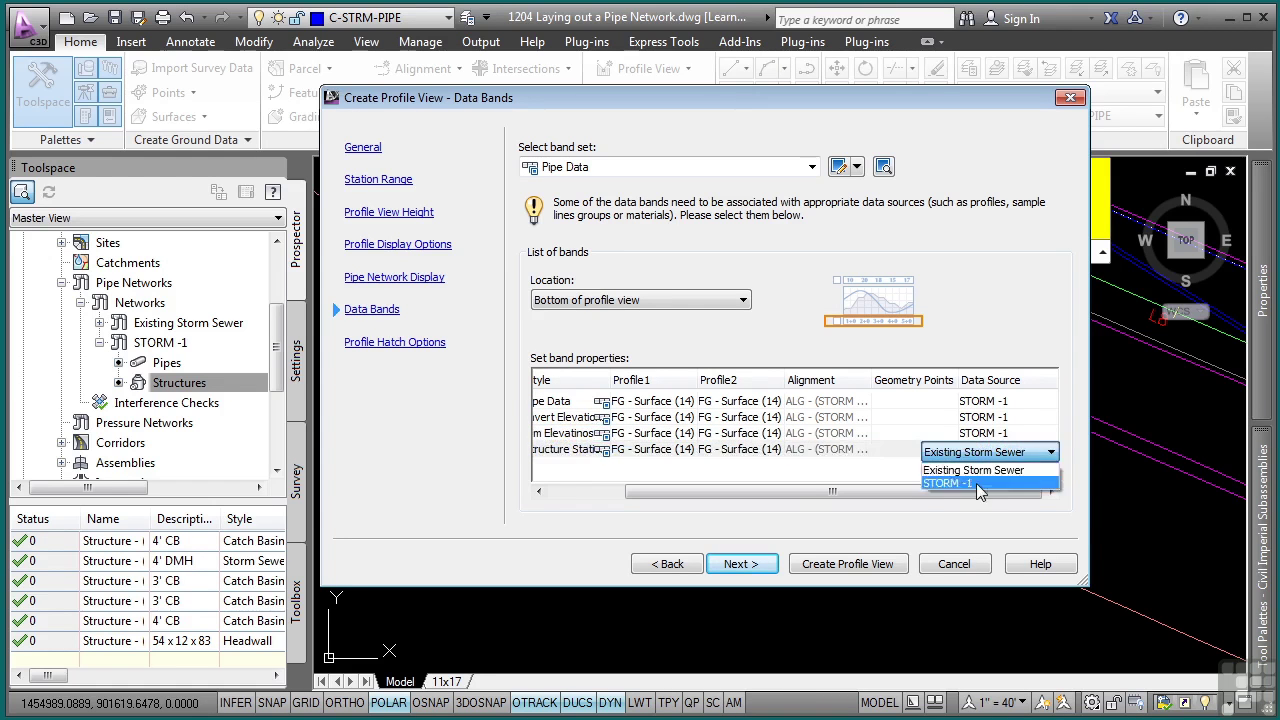
pyautogui.click(988, 486)
pyautogui.moveTo(929, 491); pyautogui.dragTo(785, 495)
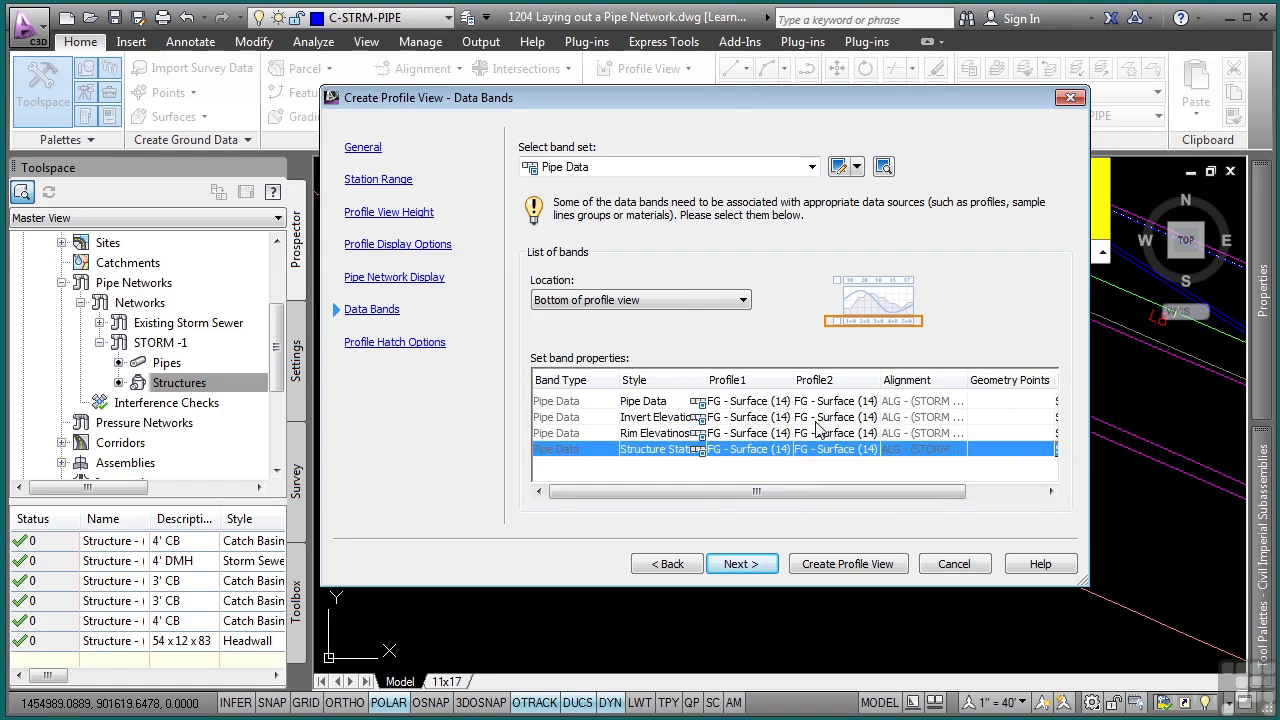
pyautogui.click(740, 564)
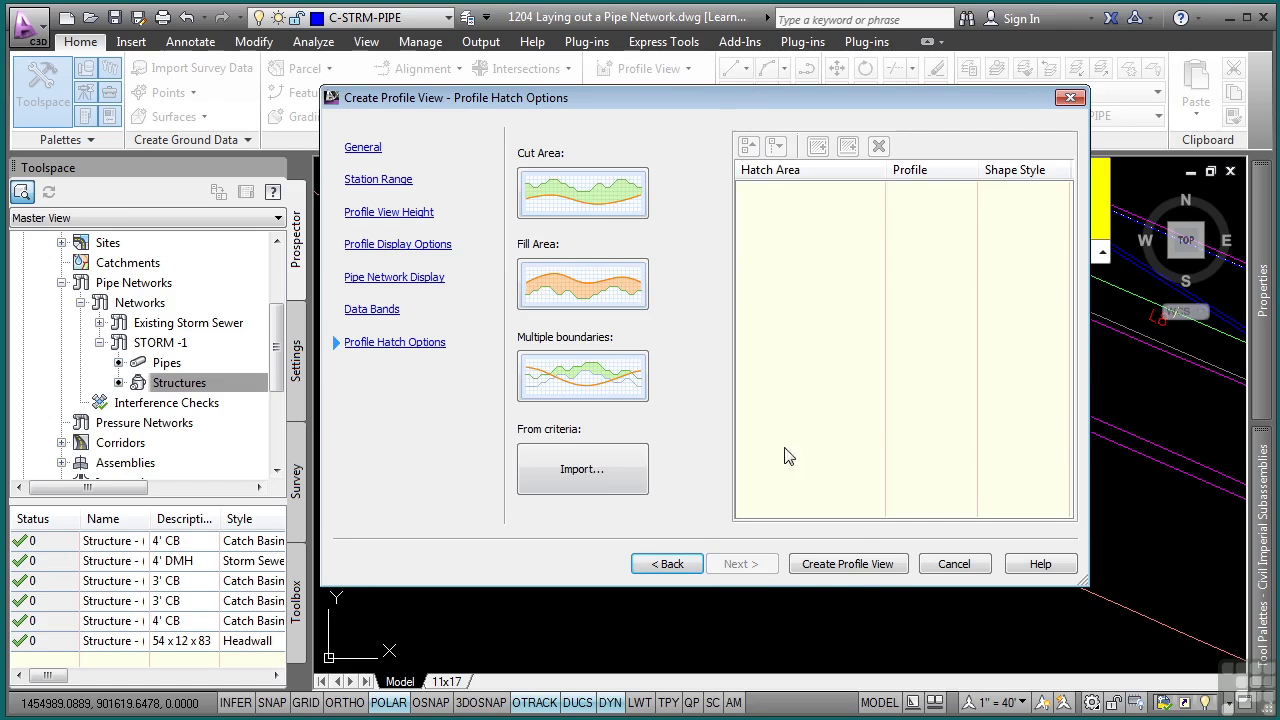
pyautogui.click(888, 564)
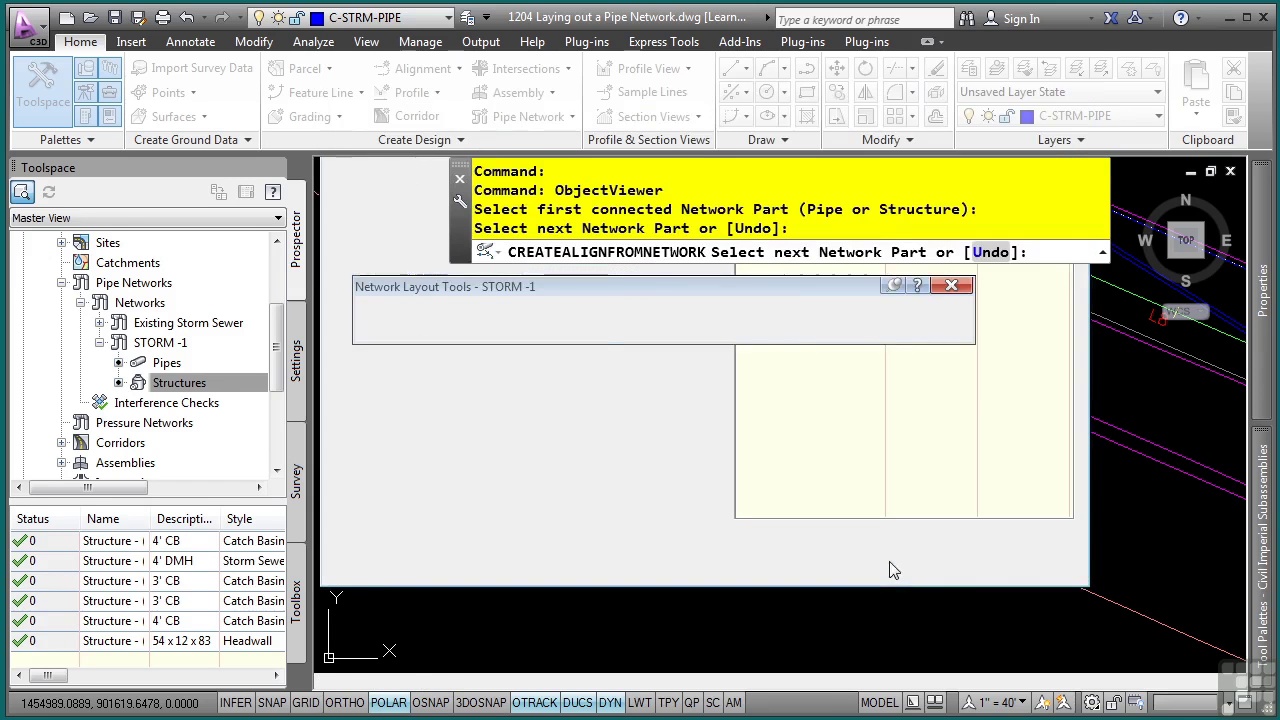
# Step: Place the profile view origin in open space and inspect its data bands
pyautogui.scroll(-3, 842, 440)
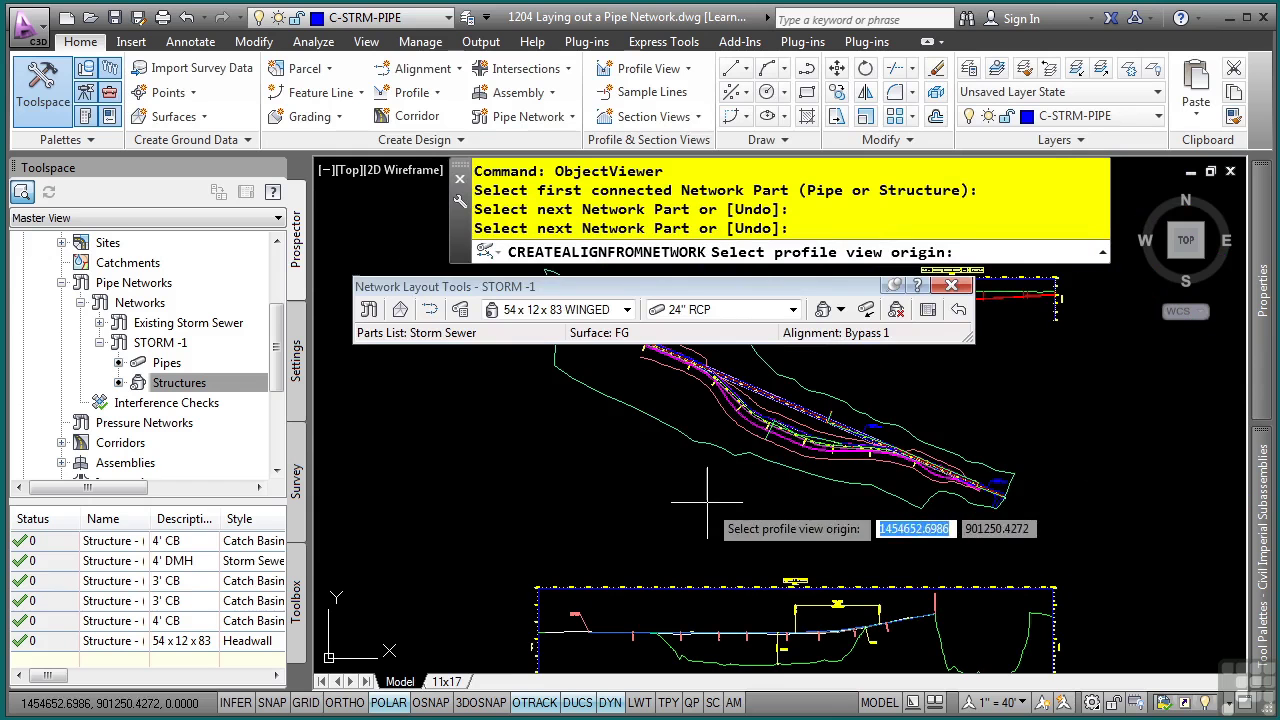
pyautogui.click(612, 492)
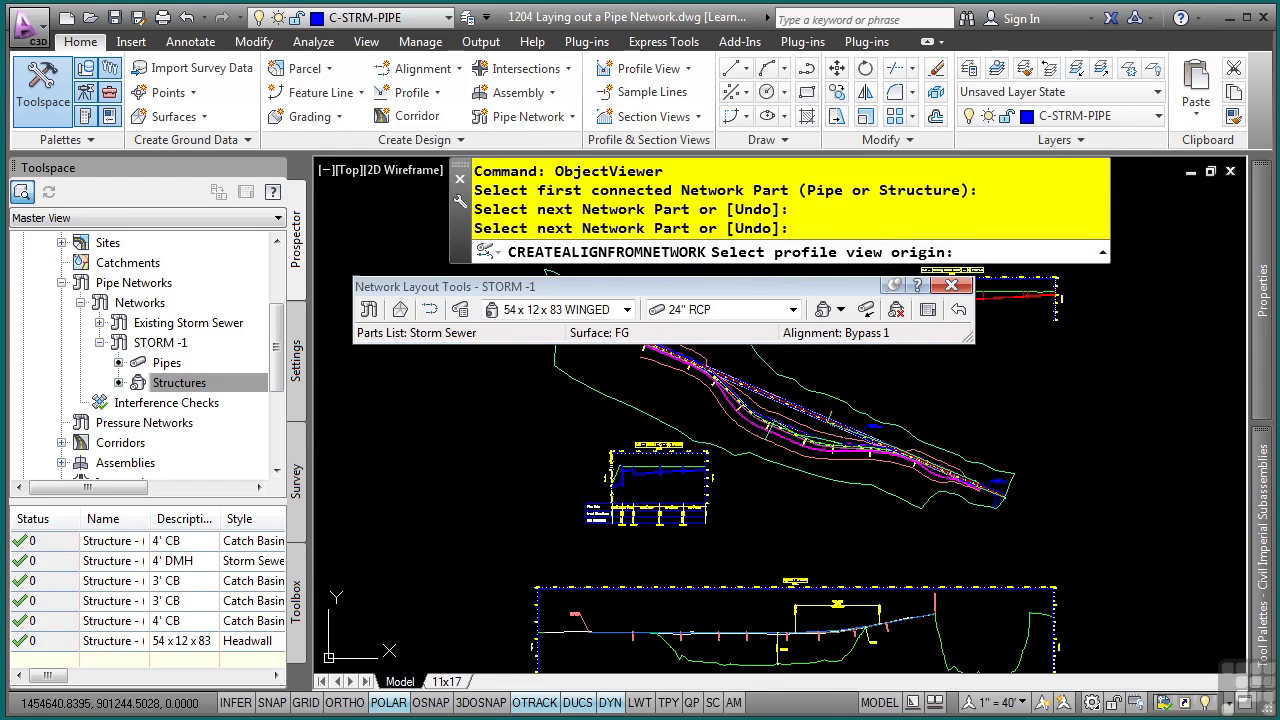
pyautogui.scroll(8, 629, 502)
pyautogui.moveTo(629, 502); pyautogui.dragTo(801, 315, button='middle')
pyautogui.moveTo(792, 648); pyautogui.dragTo(964, 461, button='middle')
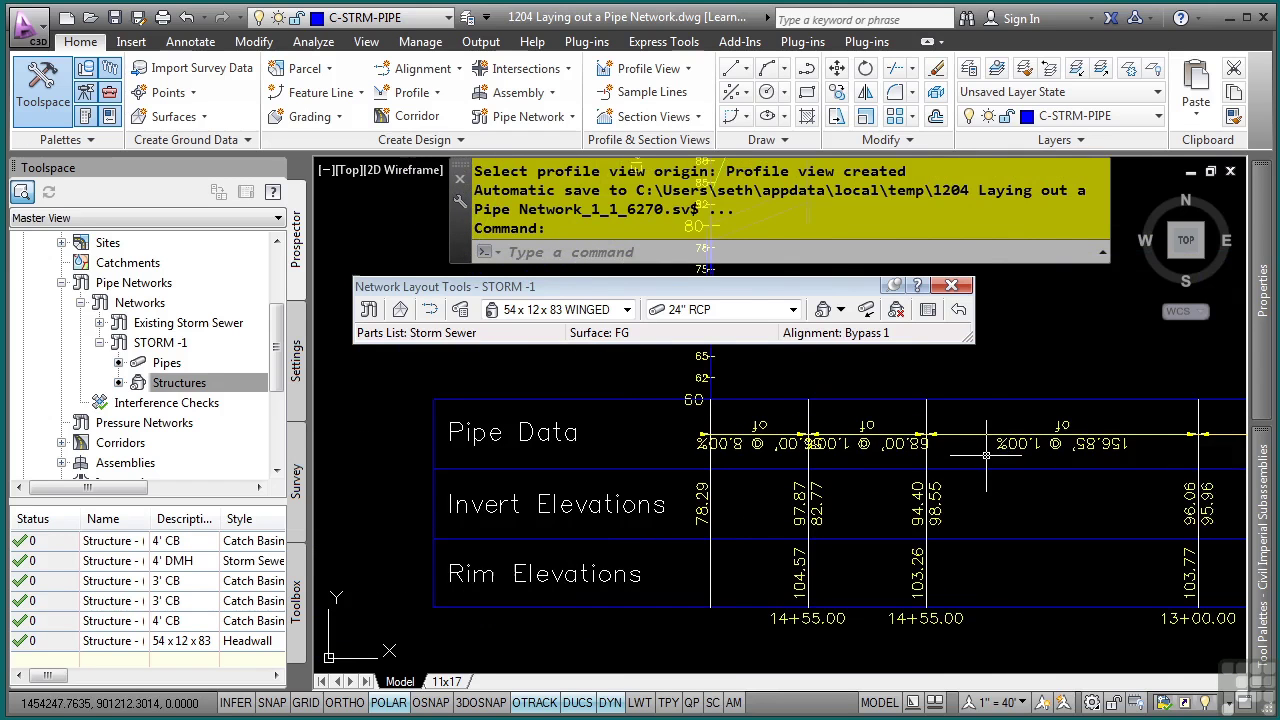
pyautogui.scroll(-3, 1006, 428)
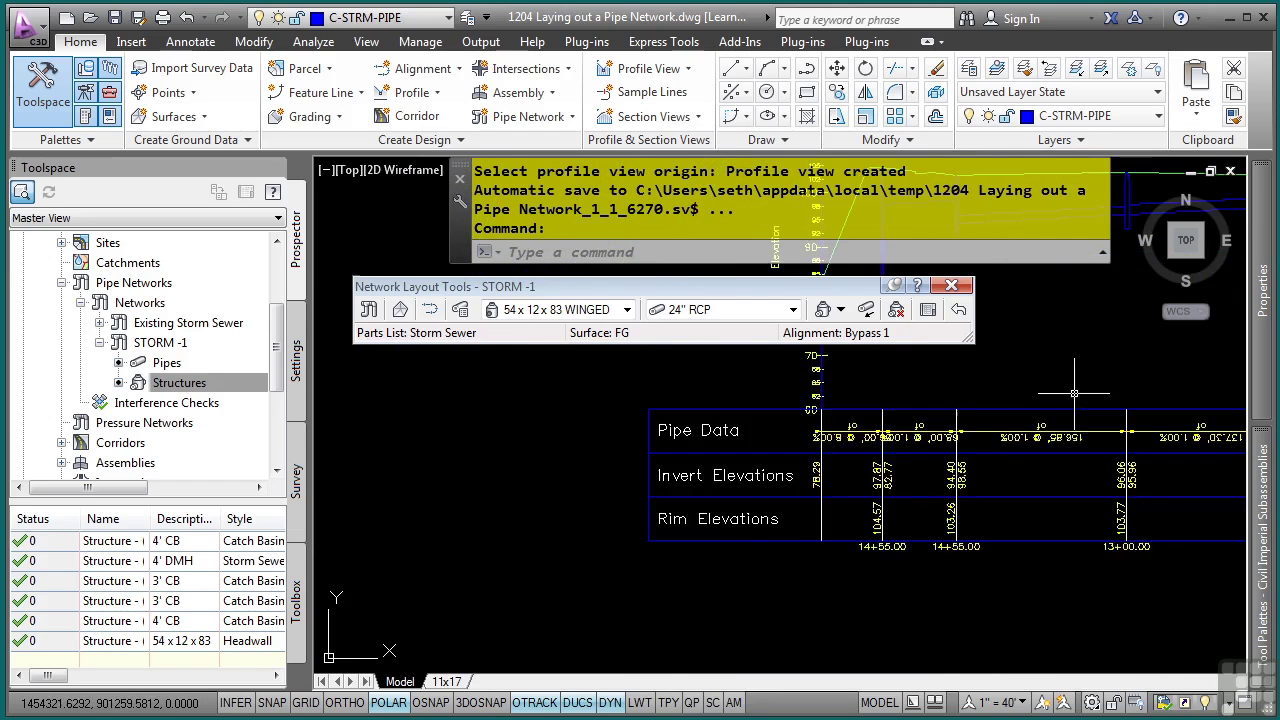
# Step: Inspect the profile grid, then bring the network and new profile view into sight
pyautogui.moveTo(1109, 293)
pyautogui.mouseDown(button='middle')
pyautogui.moveTo(1066, 393)
pyautogui.moveTo(823, 539)
pyautogui.moveTo(849, 516)
pyautogui.mouseUp(button='middle')
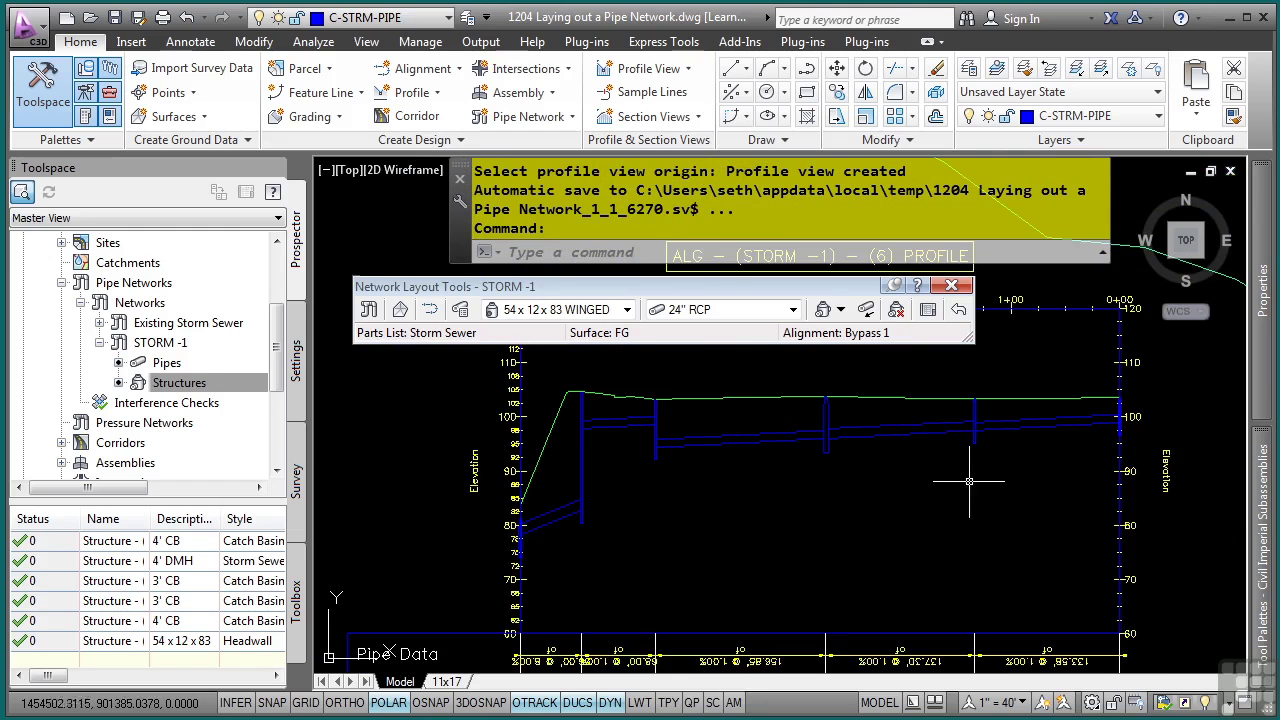
pyautogui.scroll(5, 501, 540)
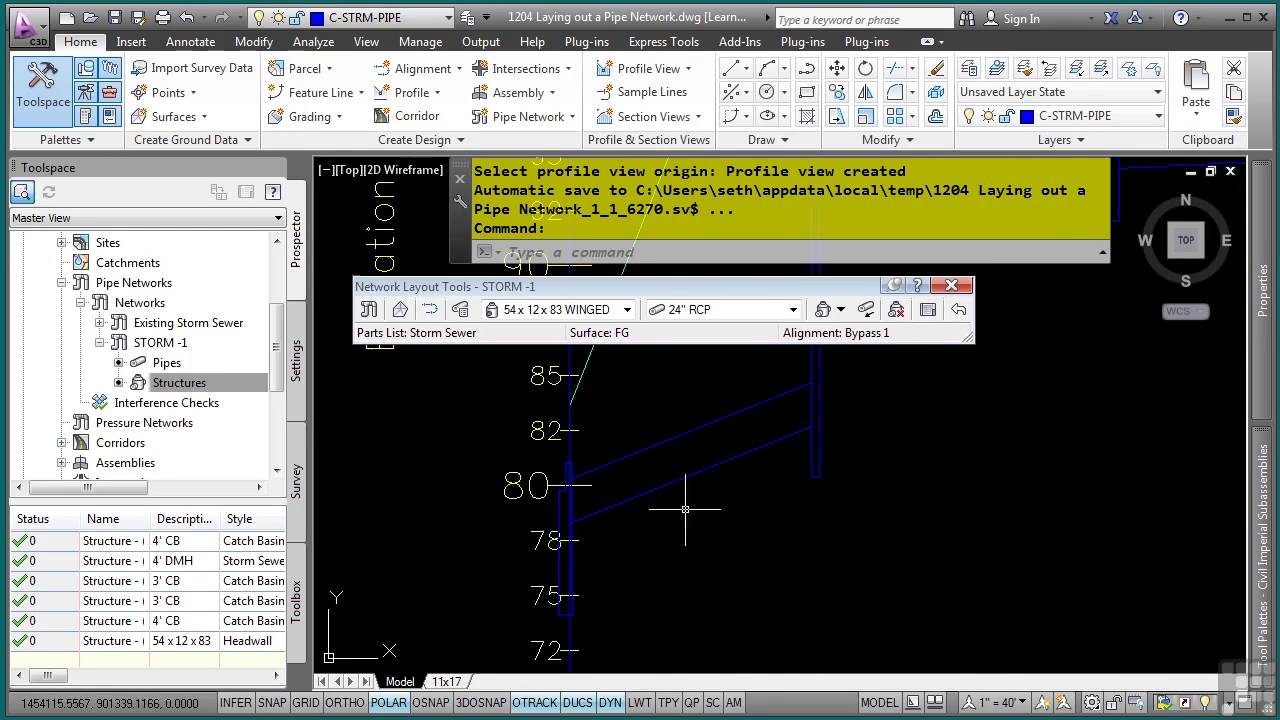
pyautogui.scroll(-5, 889, 459)
pyautogui.moveTo(1028, 416); pyautogui.dragTo(909, 594, button='middle')
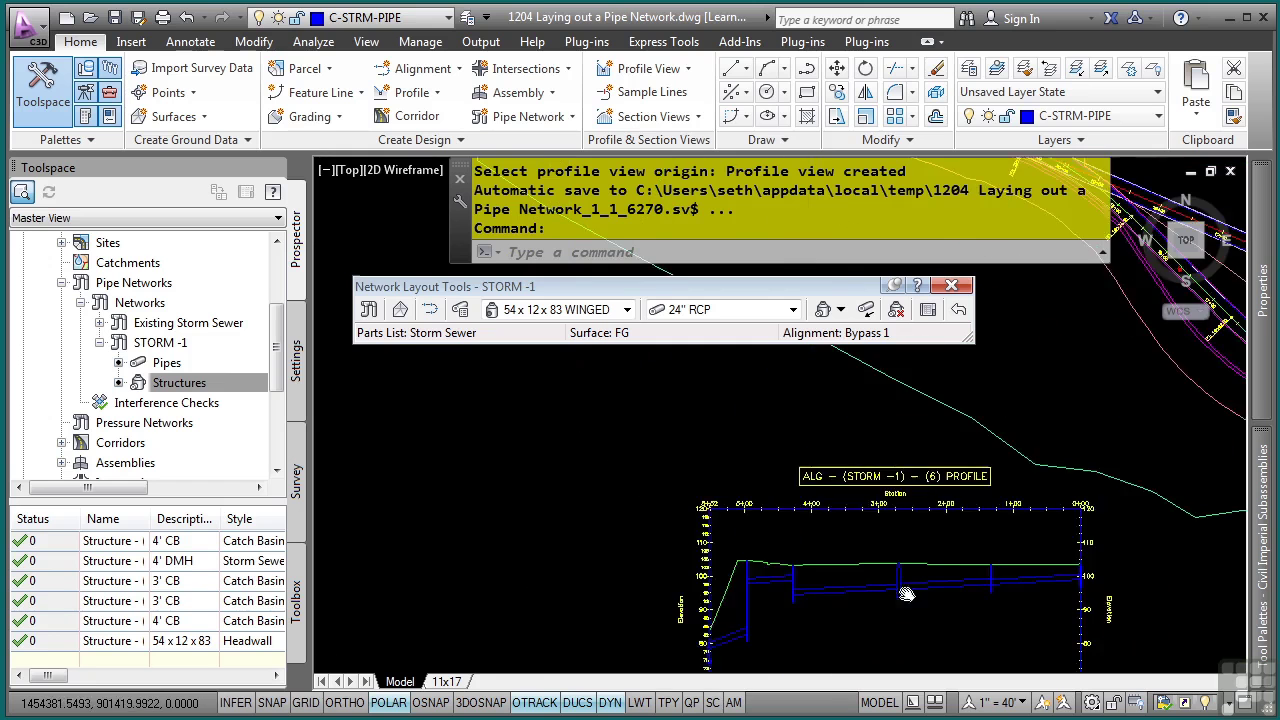
pyautogui.moveTo(855, 430)
pyautogui.mouseDown(button='middle')
pyautogui.moveTo(798, 530)
pyautogui.moveTo(924, 646)
pyautogui.mouseUp(button='middle')
pyautogui.moveTo(1032, 588); pyautogui.dragTo(762, 493, button='middle')
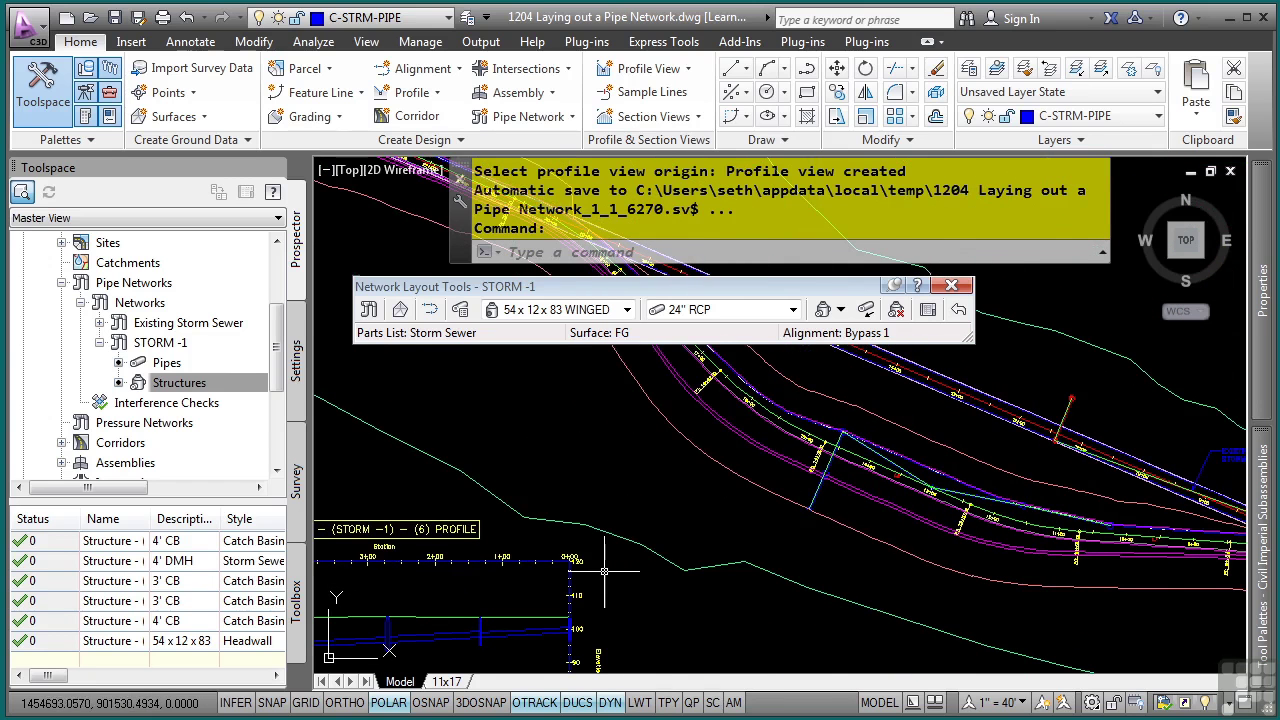
# Step: Grip-stretch the start of the STORM -1 alignment past its first end structure, with Osnap toggled via F3
pyautogui.scroll(8, 831, 522)
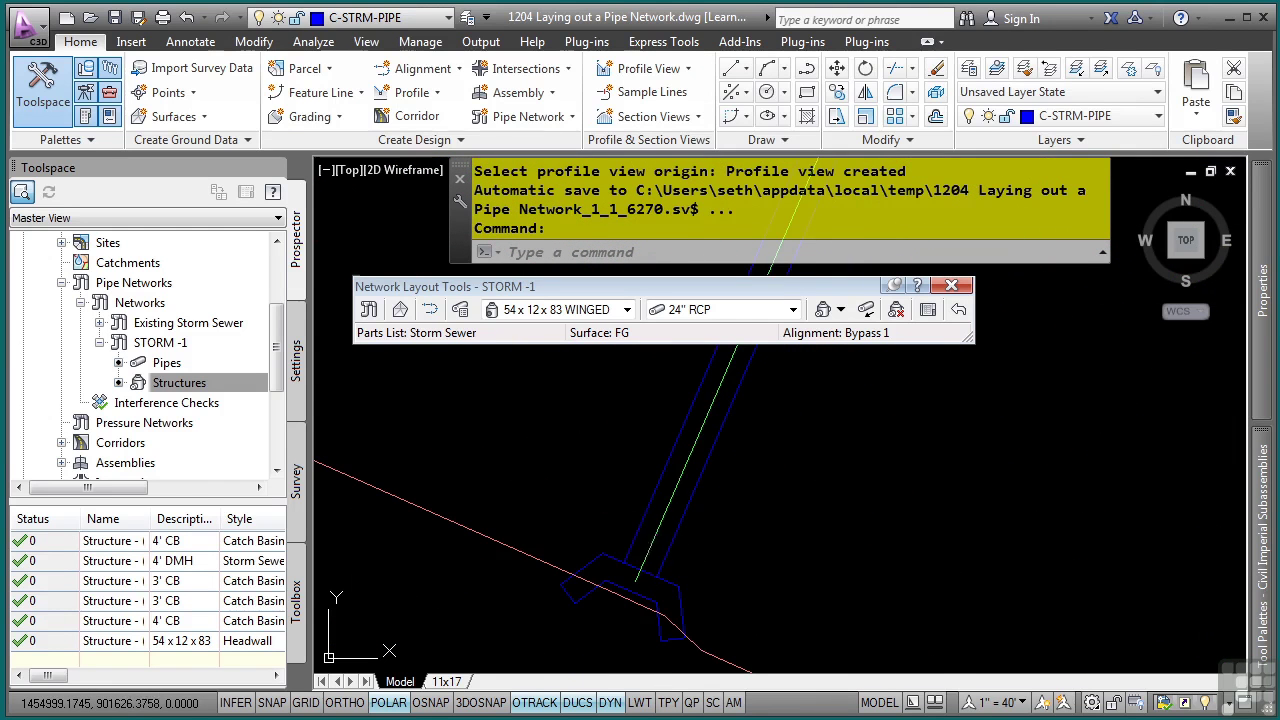
pyautogui.click(630, 614)
pyautogui.click(603, 608)
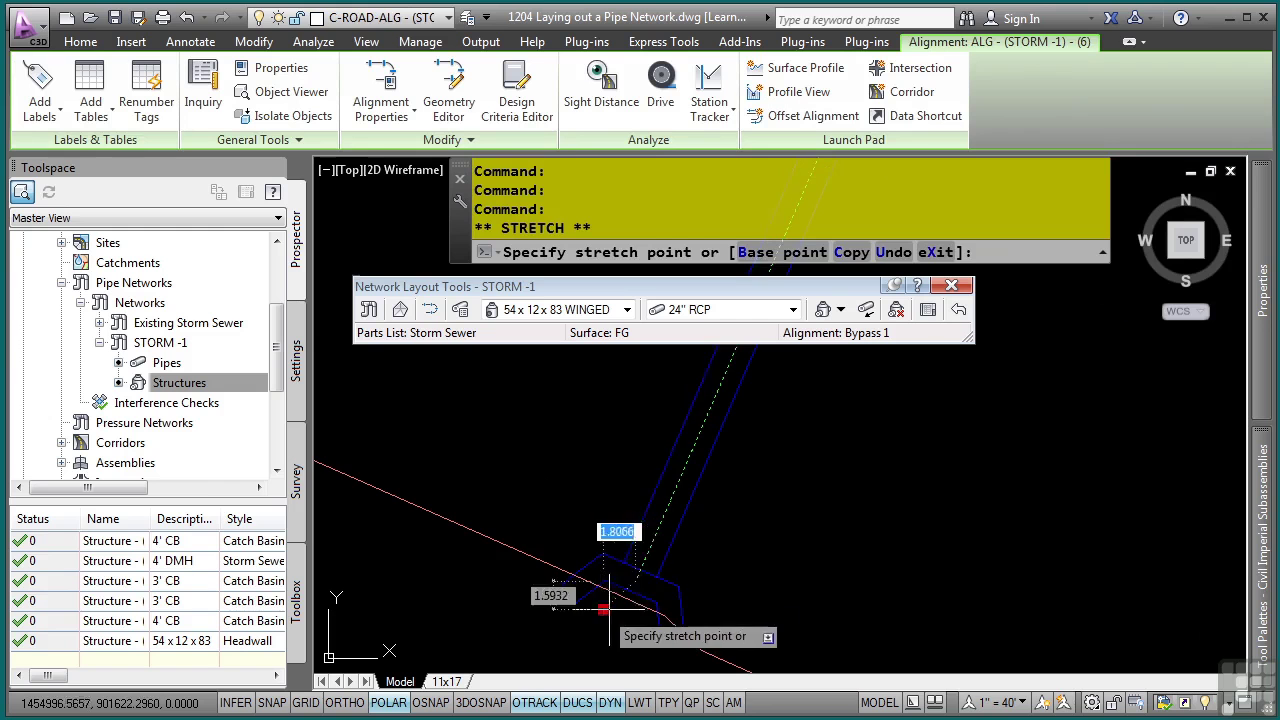
pyautogui.moveTo(608, 600); pyautogui.dragTo(623, 489, button='middle')
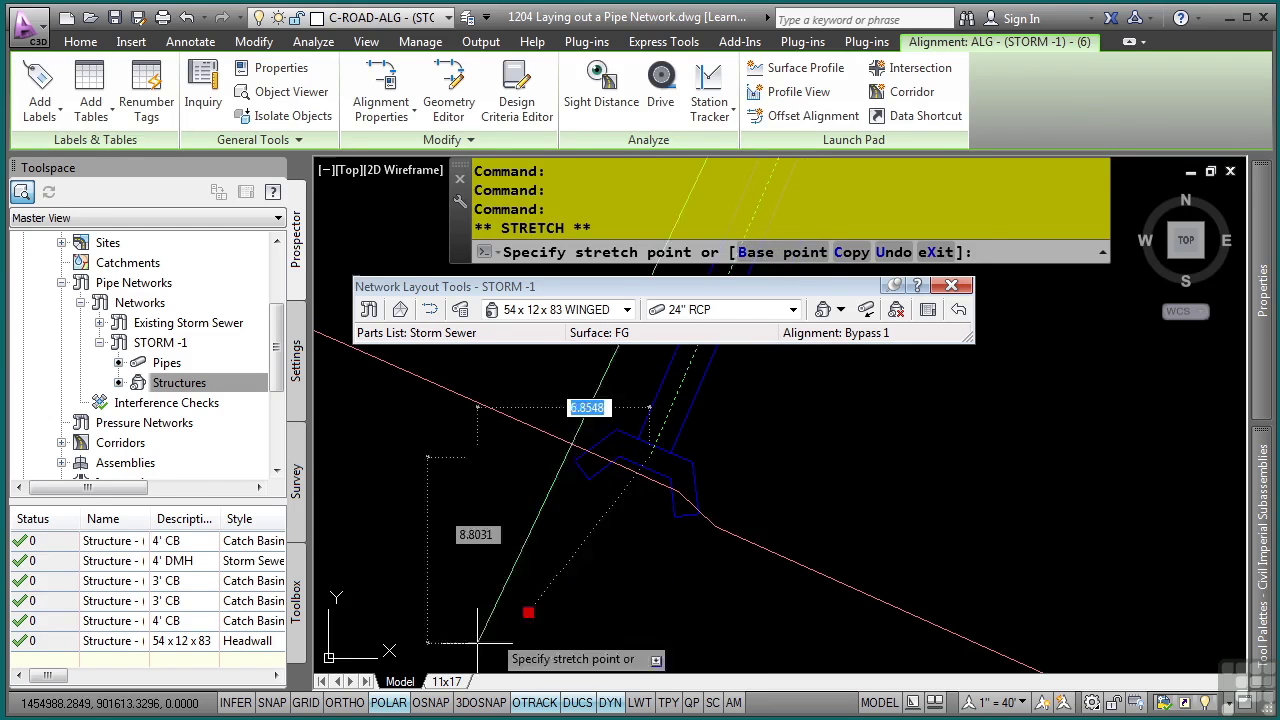
pyautogui.press('F3')
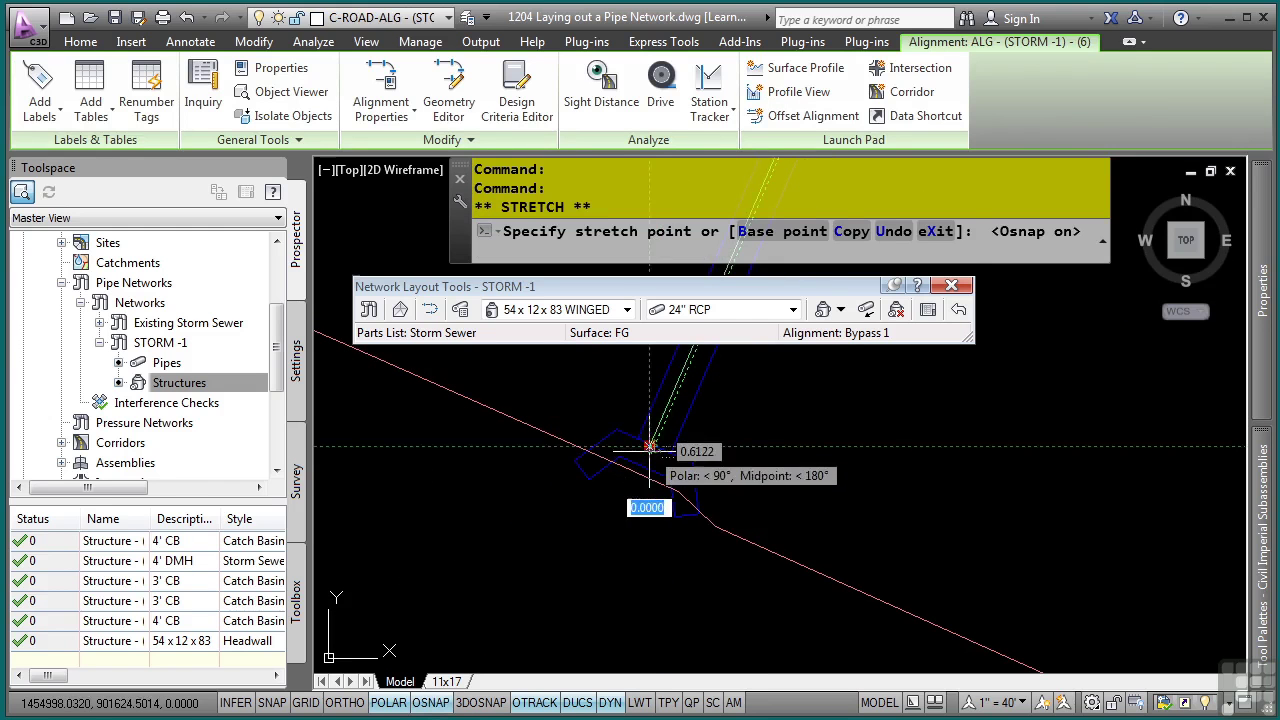
pyautogui.click(567, 647)
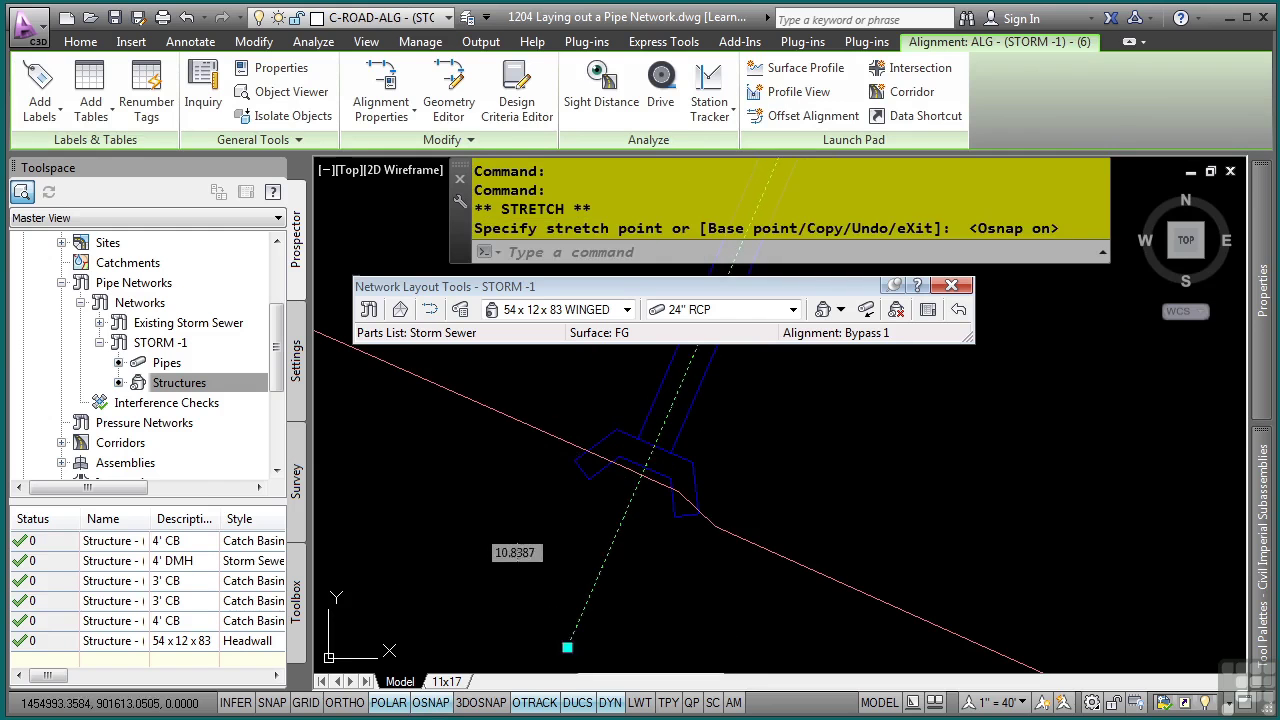
# Step: Grip-stretch the other end of the STORM -1 alignment past the last structure
pyautogui.scroll(-5, 790, 550)
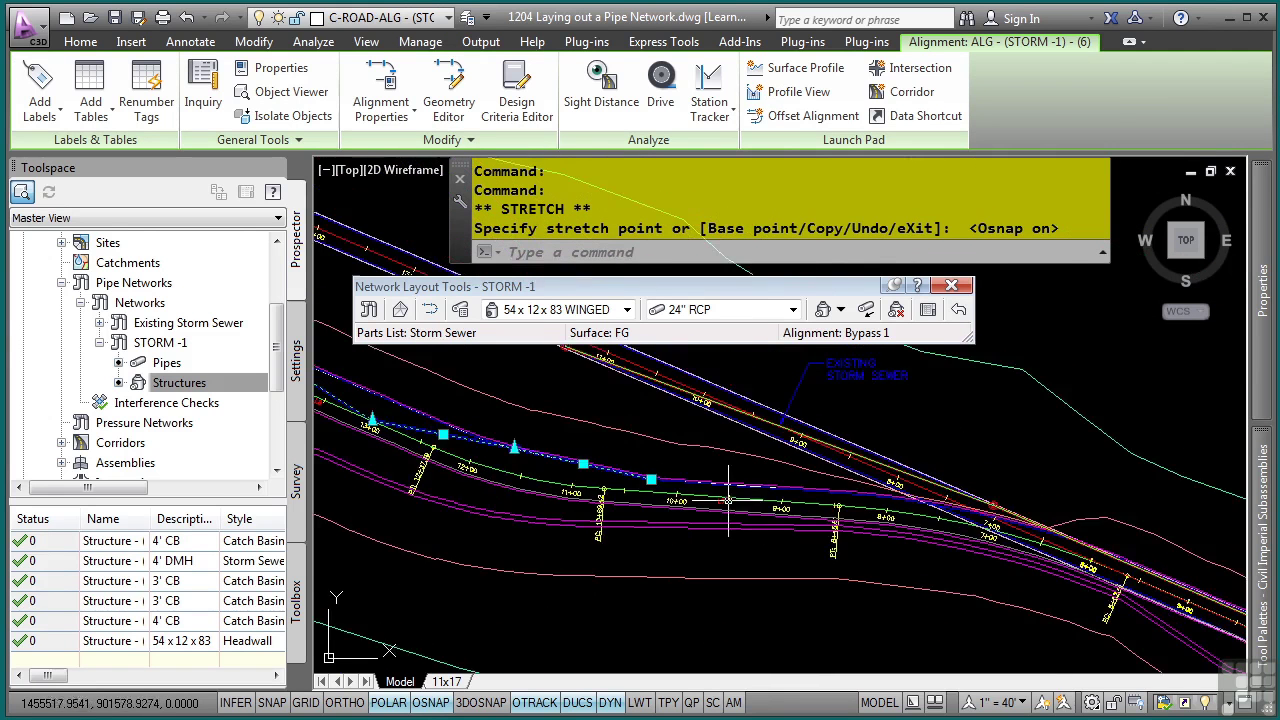
pyautogui.scroll(6, 728, 500)
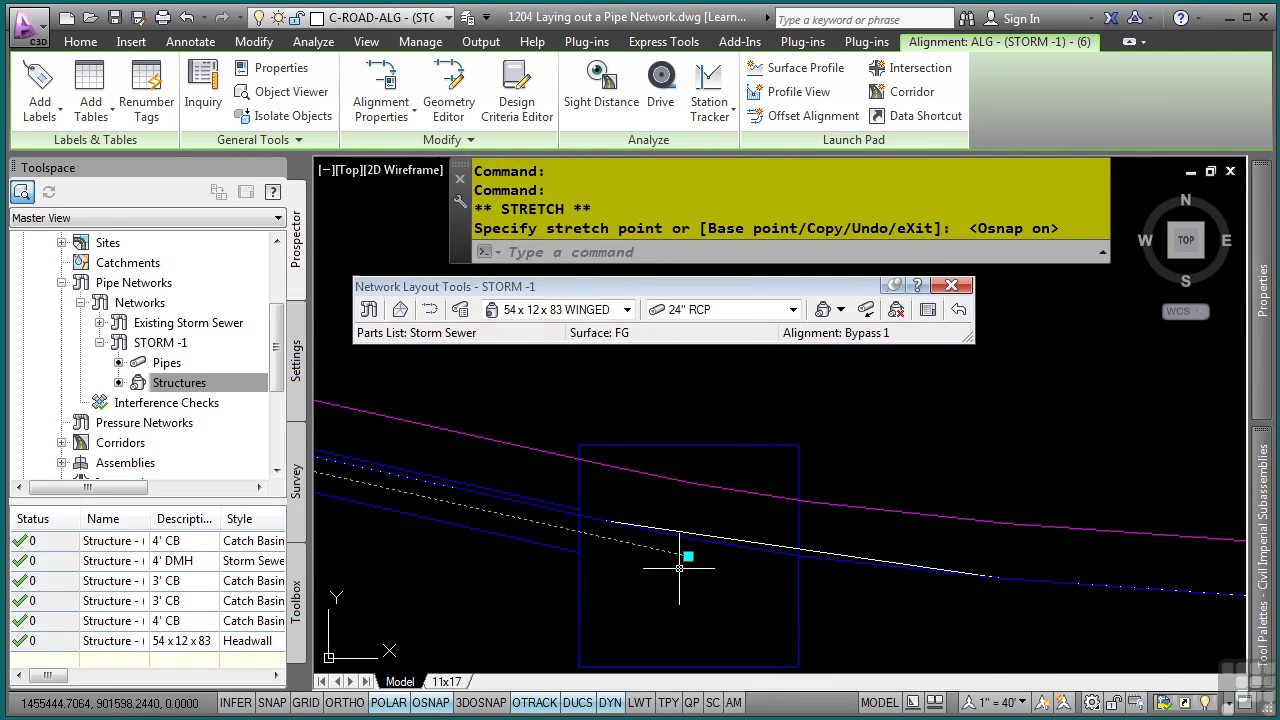
pyautogui.click(688, 556)
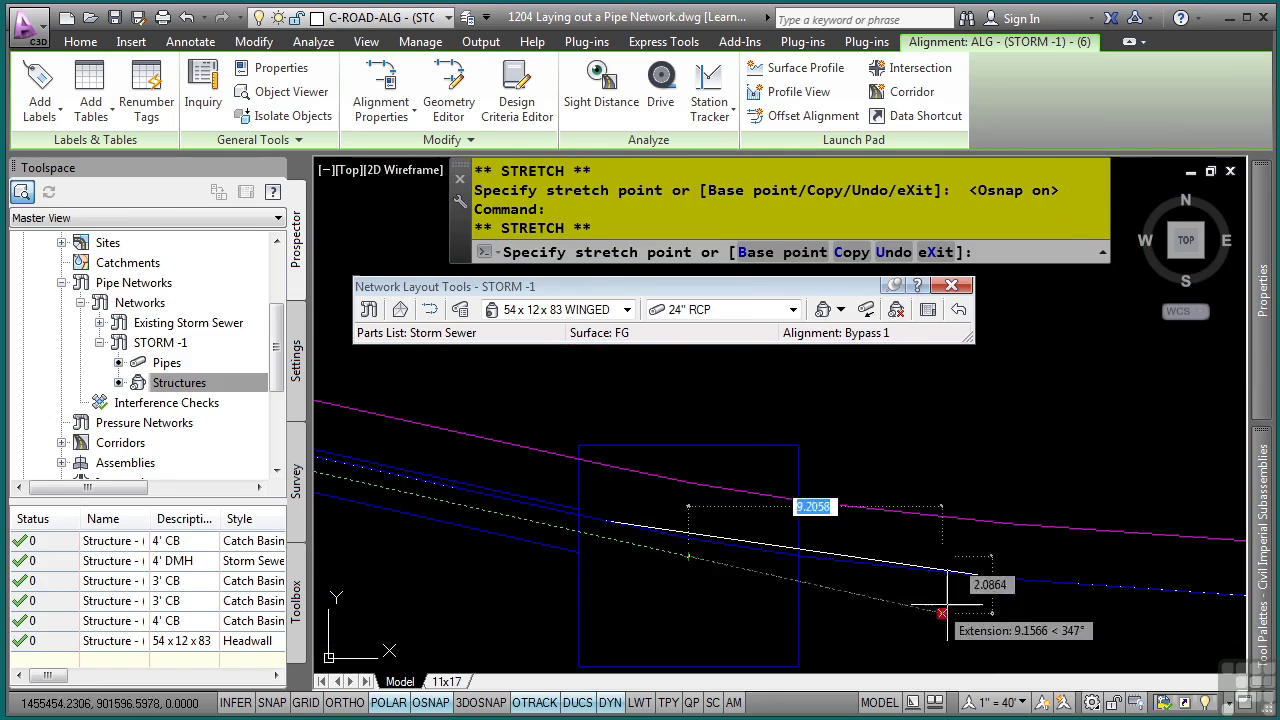
pyautogui.moveTo(986, 616); pyautogui.dragTo(757, 506, button='middle')
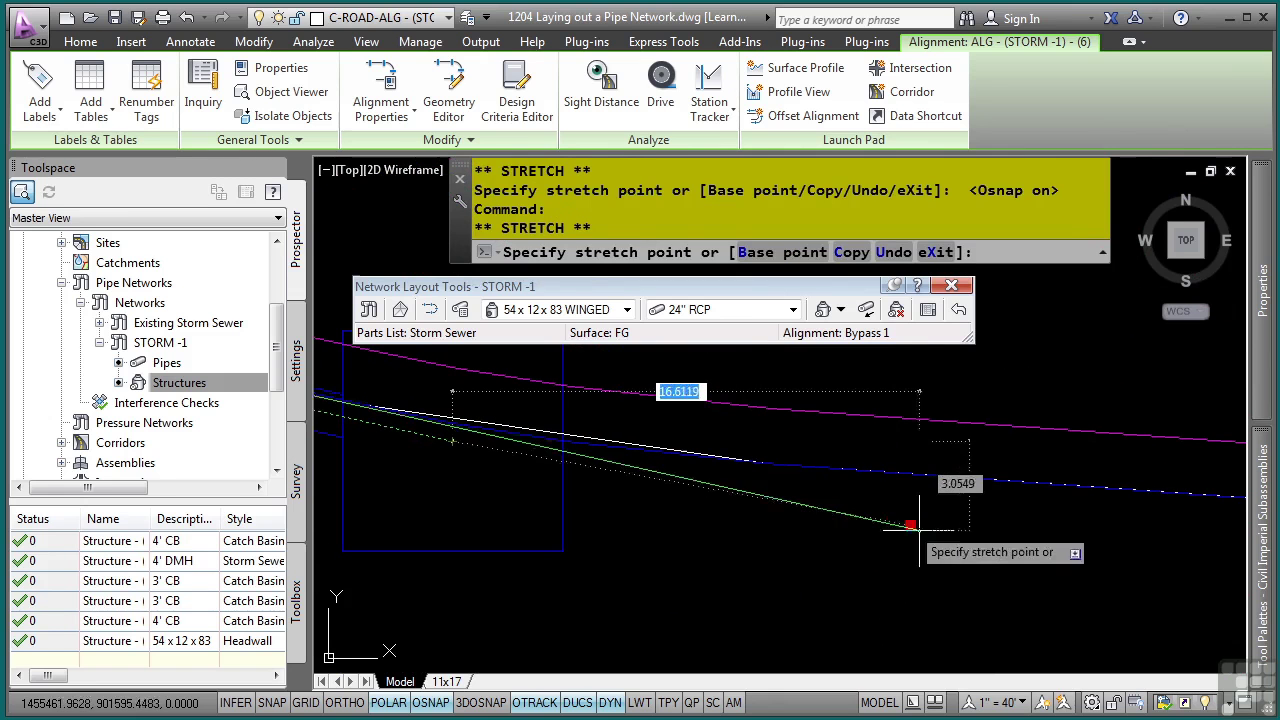
pyautogui.click(970, 557)
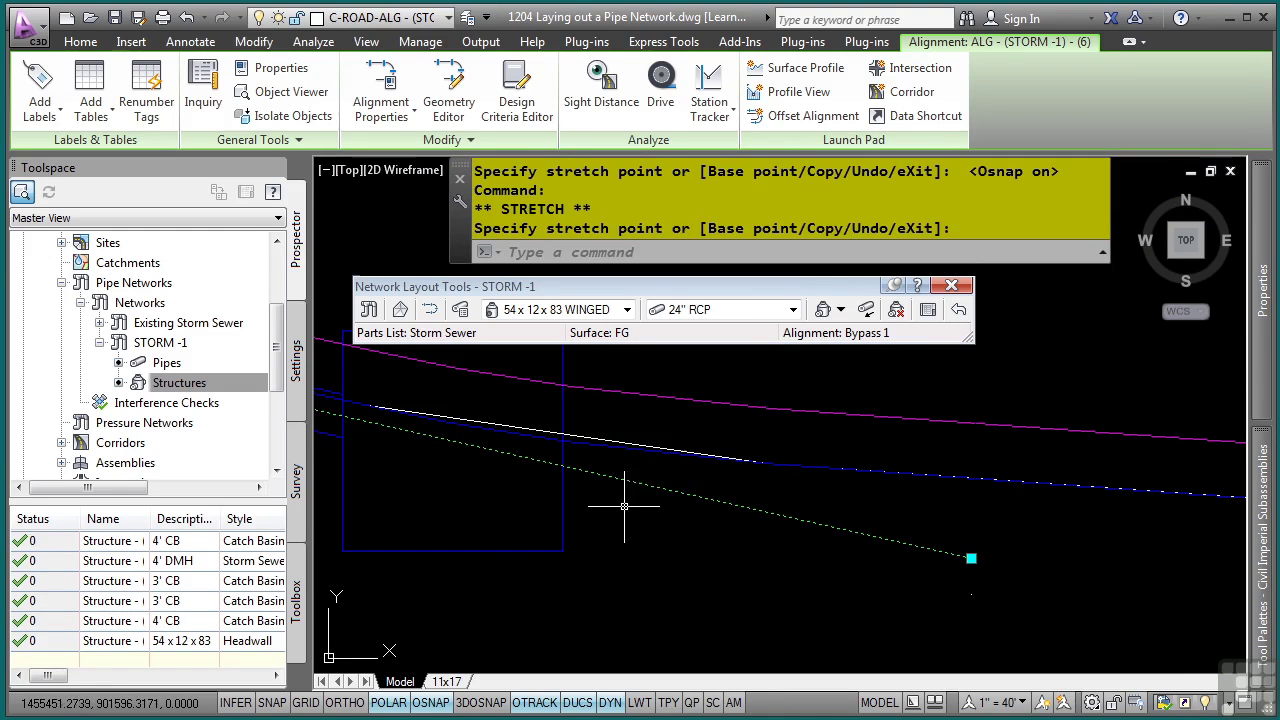
pyautogui.press('Escape')
pyautogui.scroll(-4, 630, 520)
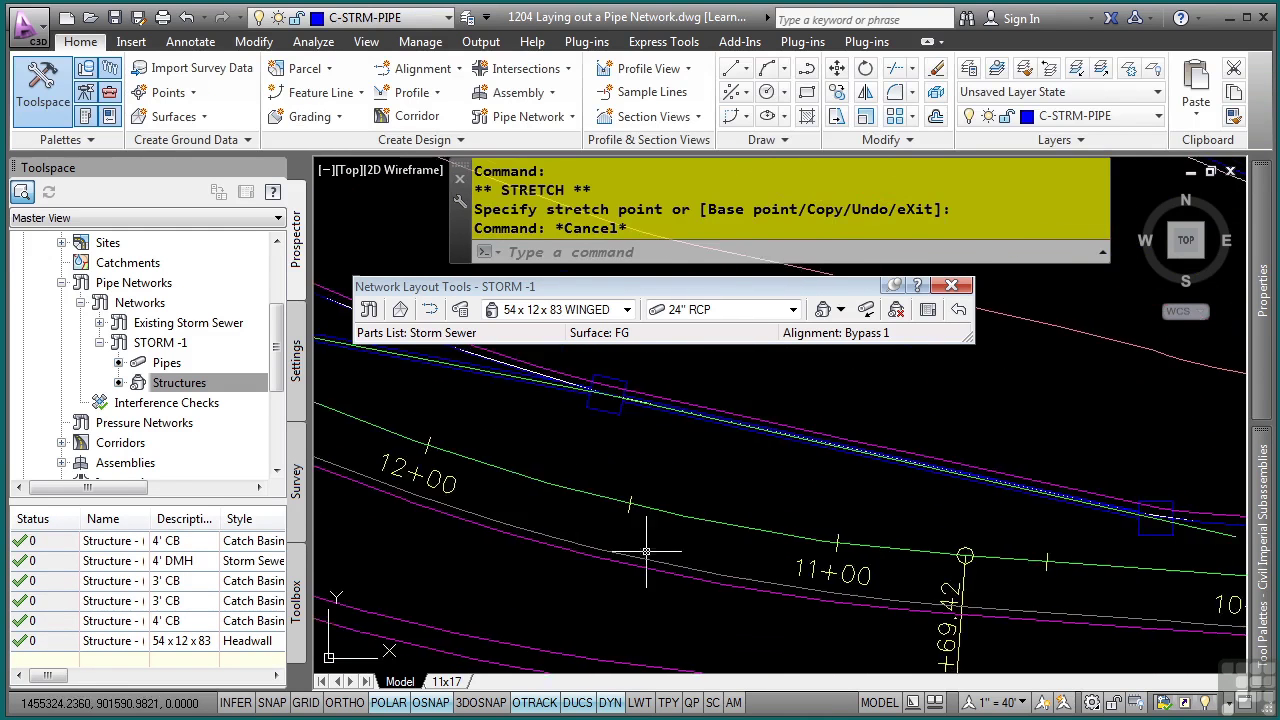
pyautogui.moveTo(646, 551)
pyautogui.mouseDown(button='middle')
pyautogui.moveTo(1000, 350)
pyautogui.moveTo(1100, 457)
pyautogui.moveTo(900, 500)
pyautogui.moveTo(697, 522)
pyautogui.mouseUp(button='middle')
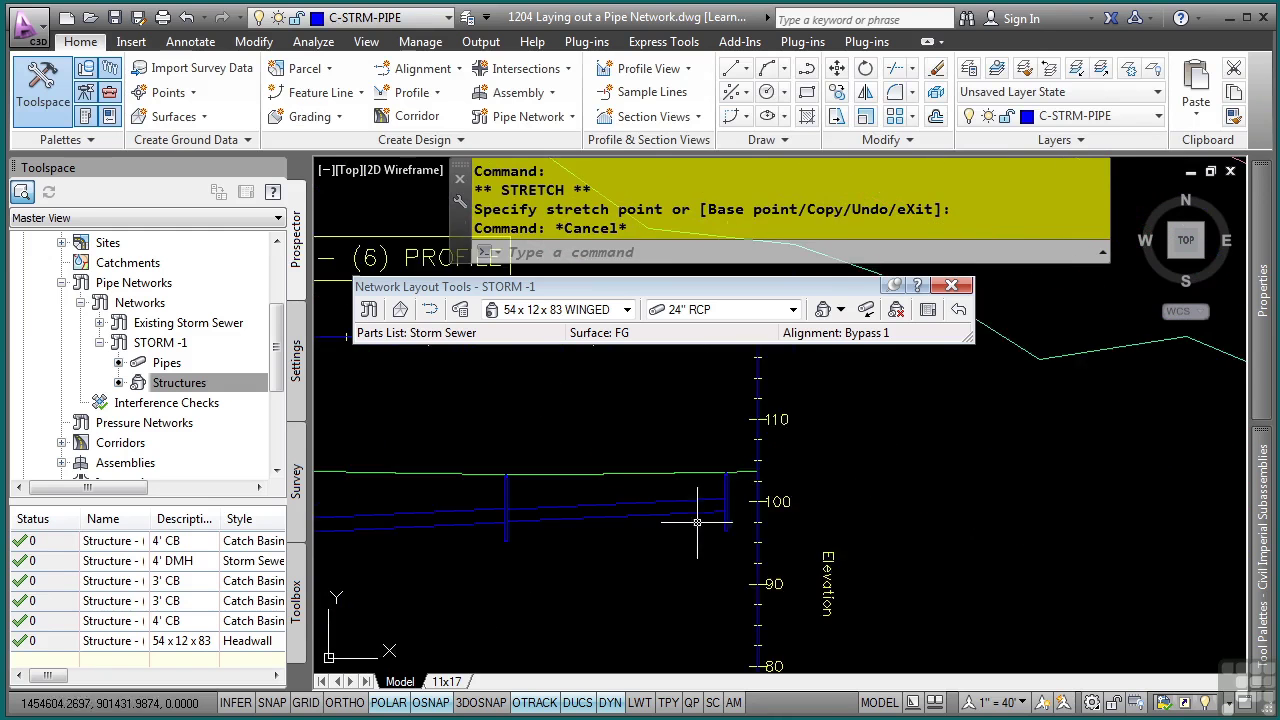
pyautogui.scroll(2, 697, 522)
pyautogui.scroll(2, 528, 557)
pyautogui.moveTo(528, 557)
pyautogui.mouseDown(button='middle')
pyautogui.moveTo(760, 560)
pyautogui.moveTo(545, 492)
pyautogui.mouseUp(button='middle')
pyautogui.moveTo(835, 622); pyautogui.dragTo(927, 504, button='middle')
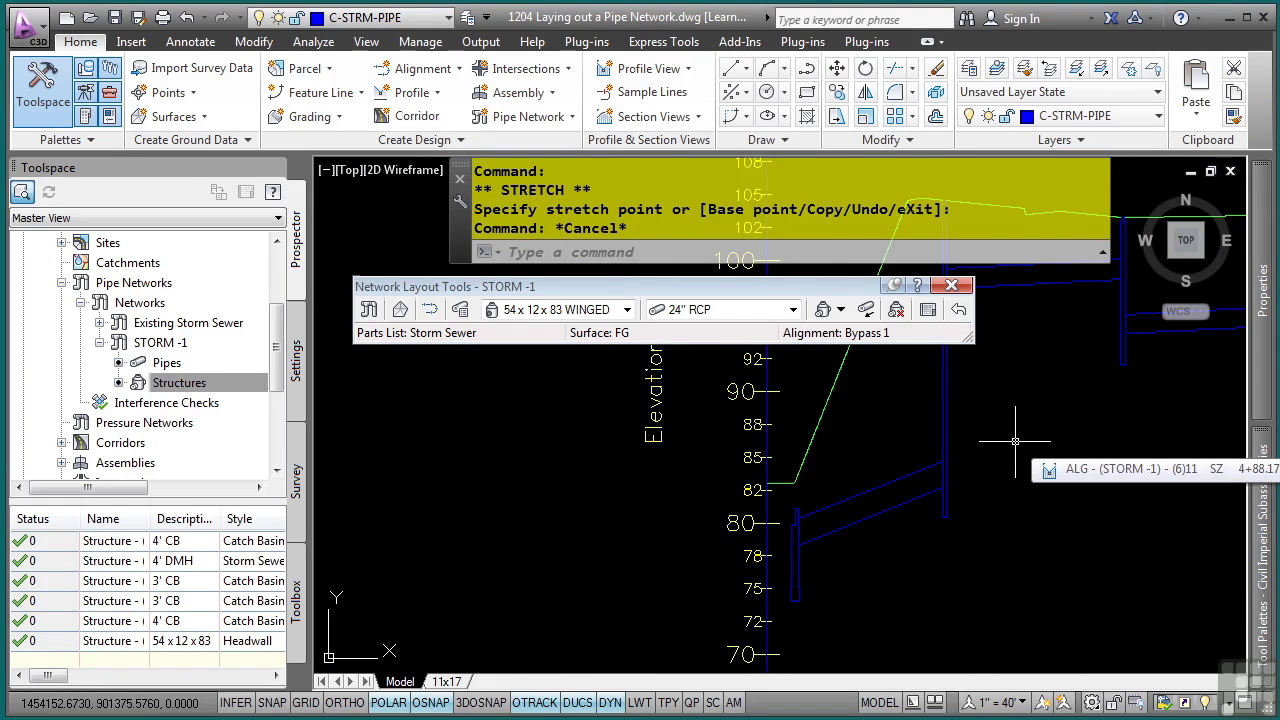
pyautogui.scroll(-6, 1015, 441)
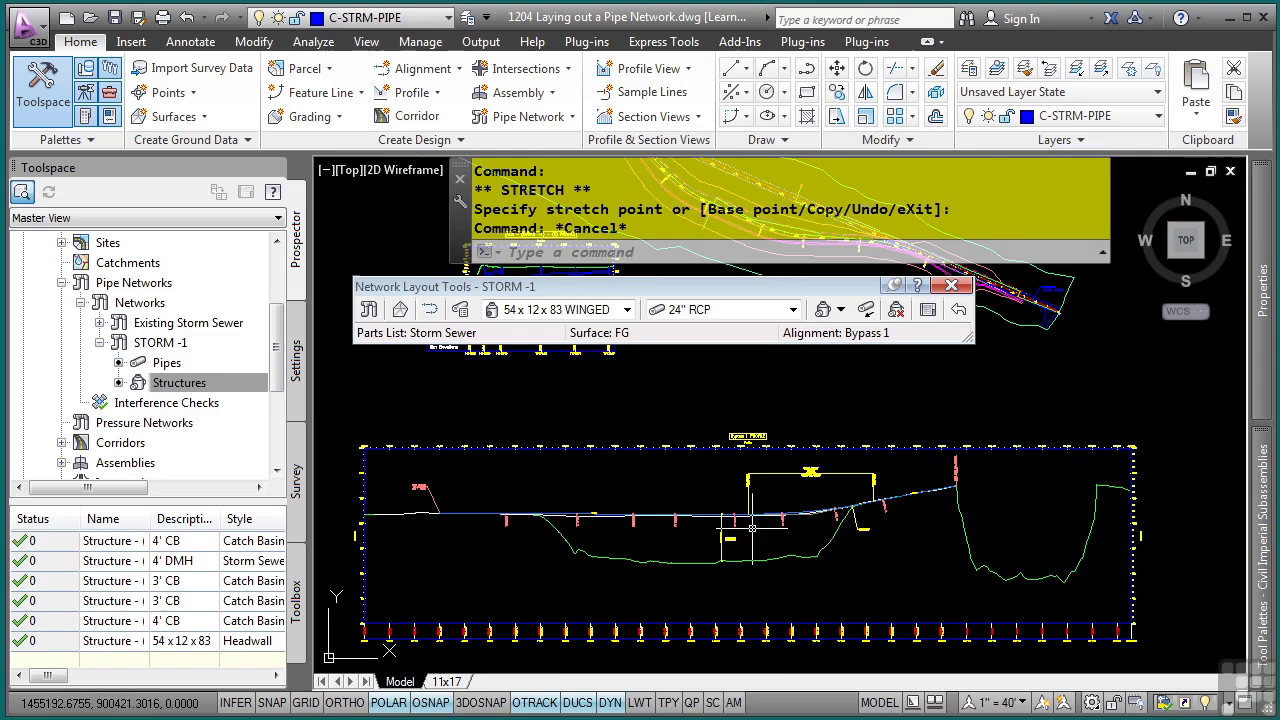
pyautogui.moveTo(735, 390); pyautogui.dragTo(781, 521, button='middle')
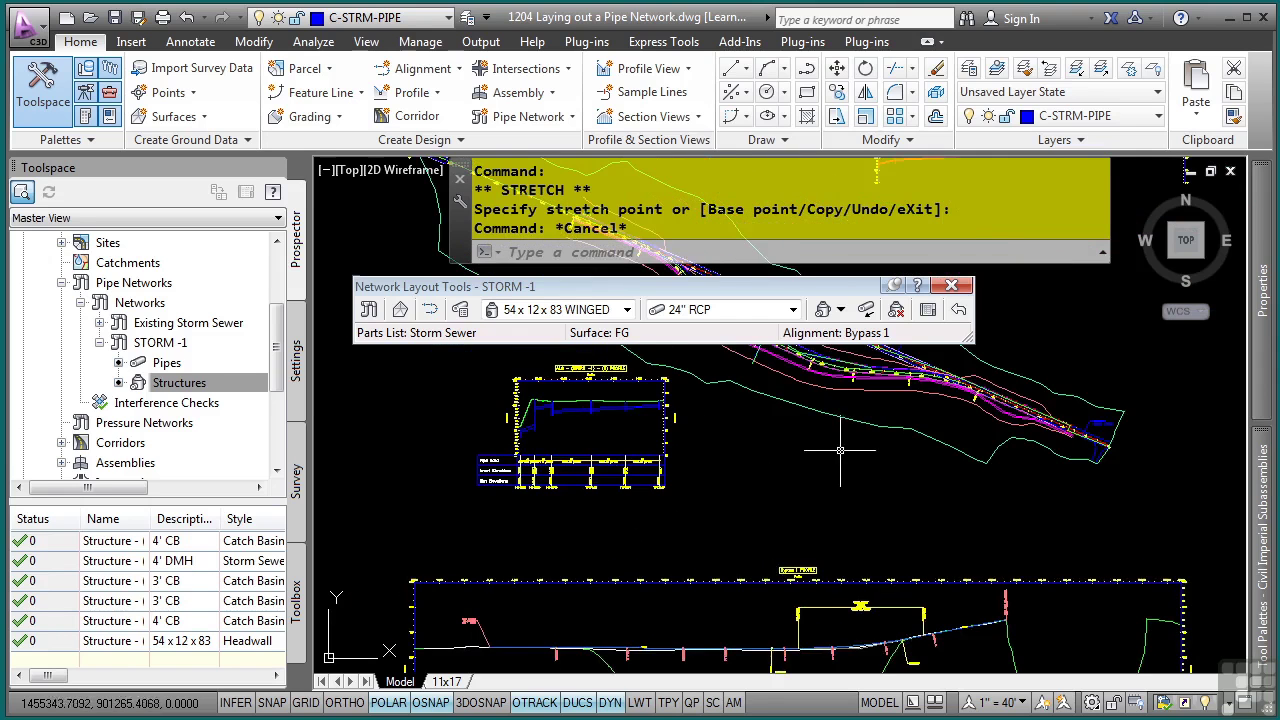
pyautogui.scroll(5, 824, 435)
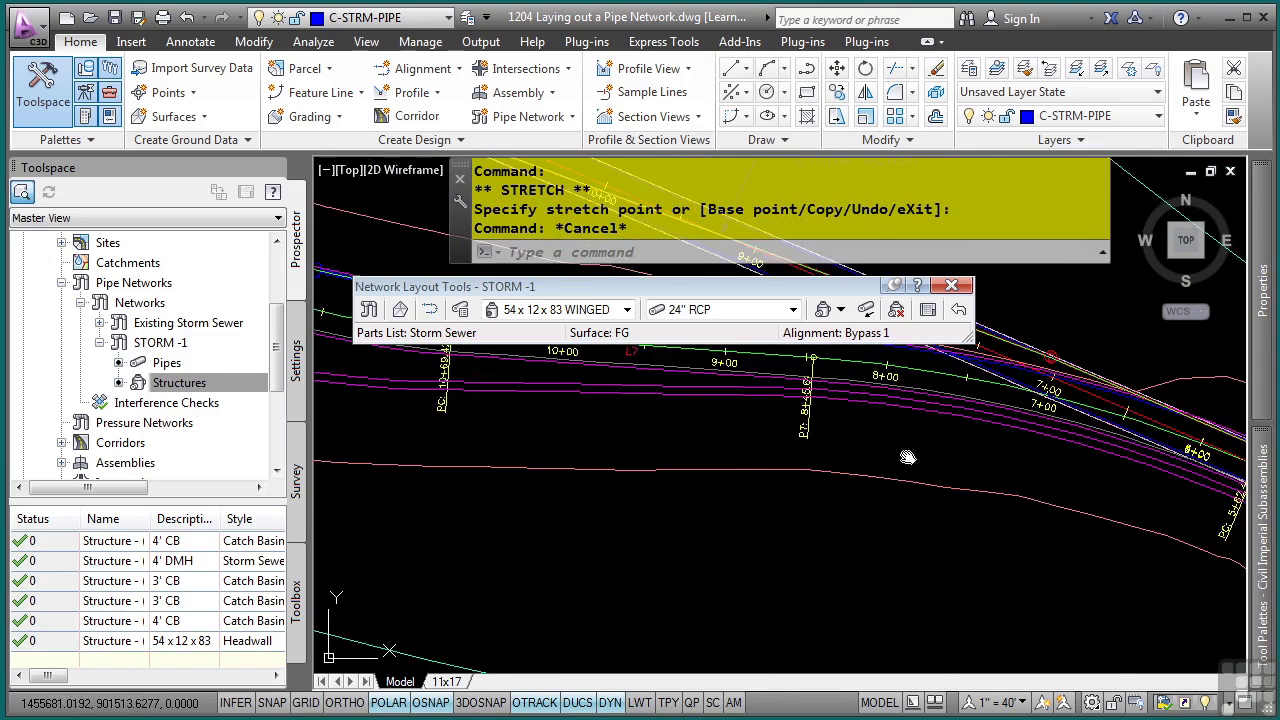
pyautogui.scroll(3, 724, 537)
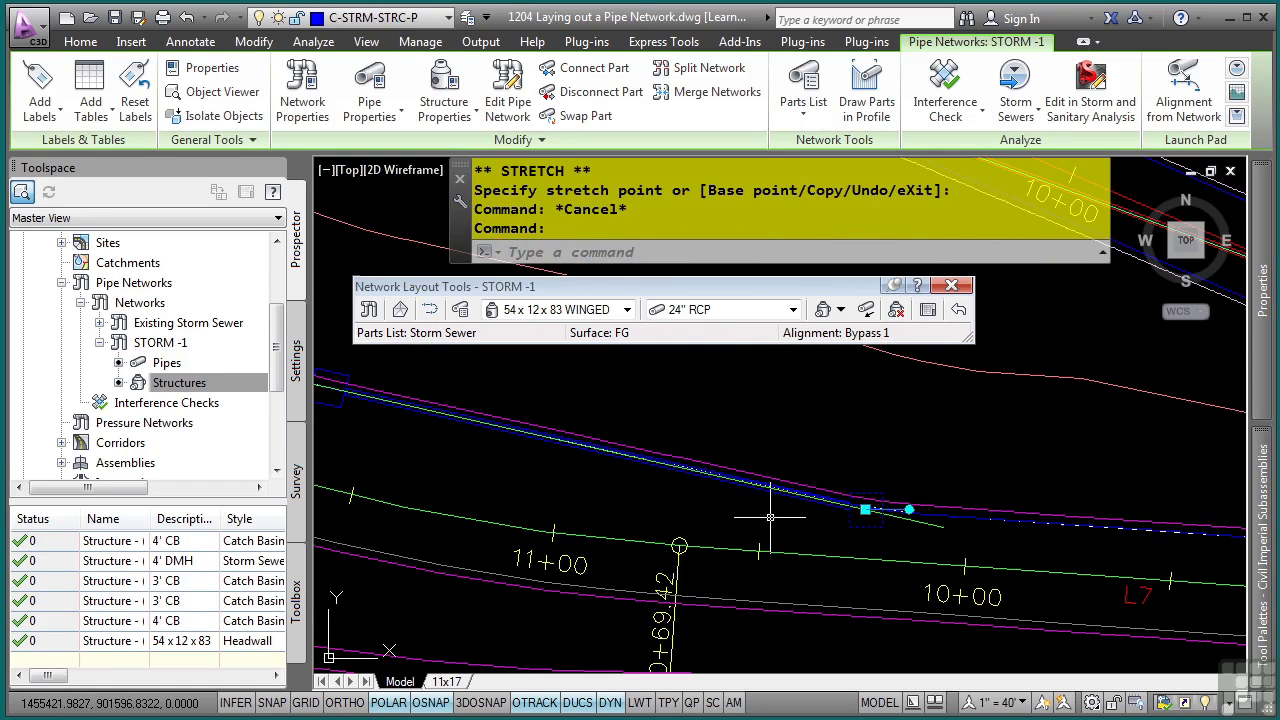
# Step: Run Draw Parts in Profile and pick the ALG - (STORM -1) - (6) PROFILE view for the network parts
pyautogui.click(866, 110)
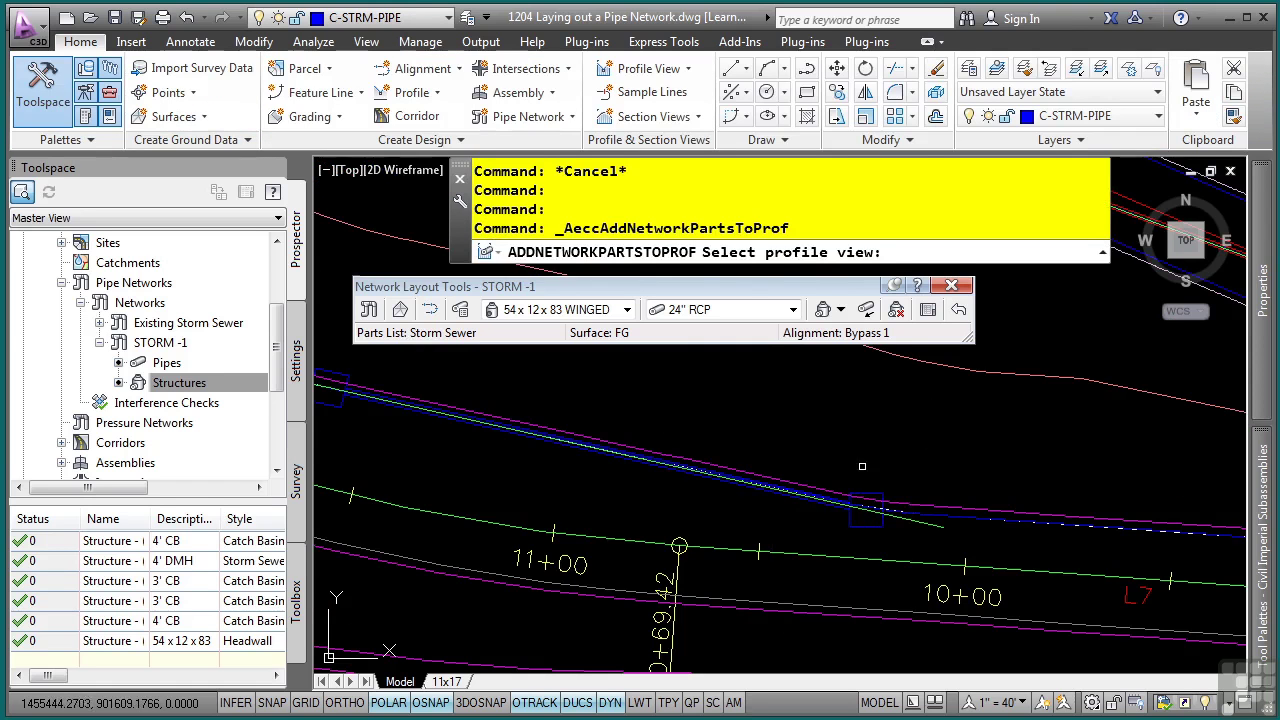
pyautogui.scroll(-5, 801, 463)
pyautogui.moveTo(365, 438); pyautogui.dragTo(835, 492, button='middle')
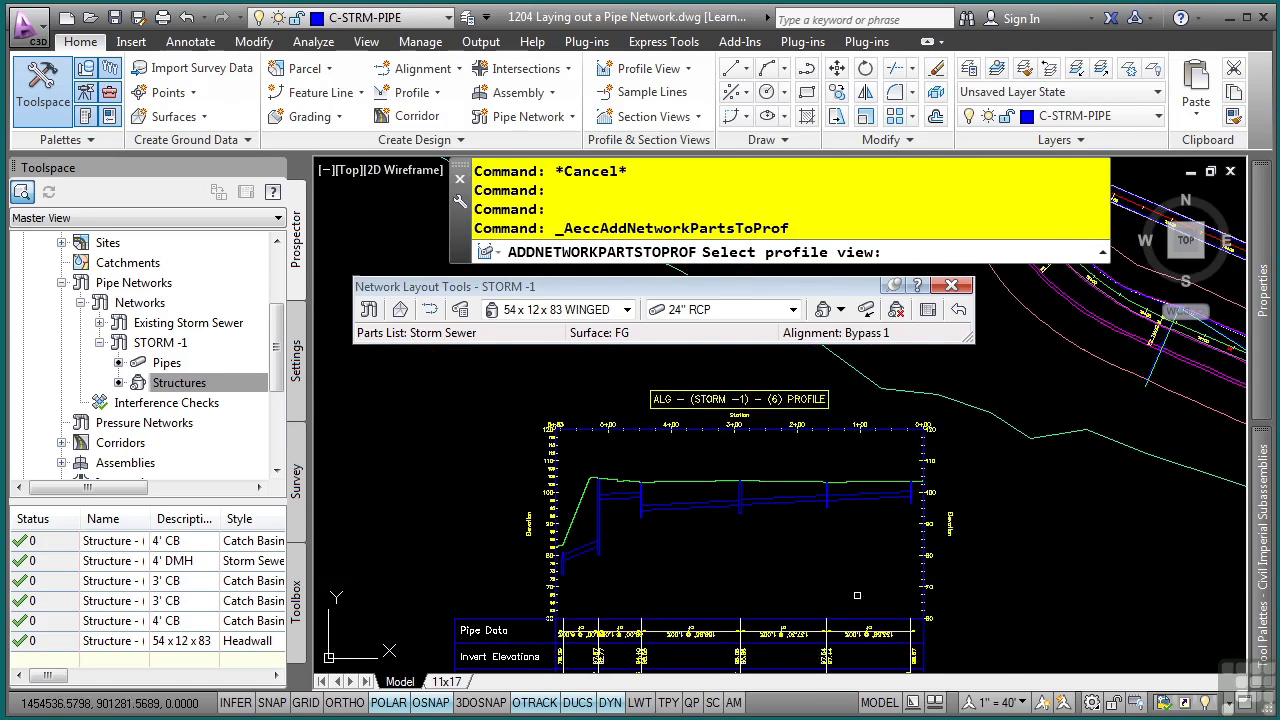
pyautogui.scroll(-2, 857, 595)
pyautogui.moveTo(950, 680)
pyautogui.mouseDown(button='middle')
pyautogui.moveTo(950, 530)
pyautogui.moveTo(923, 417)
pyautogui.mouseUp(button='middle')
pyautogui.click(908, 540)
pyautogui.scroll(-3, 1010, 357)
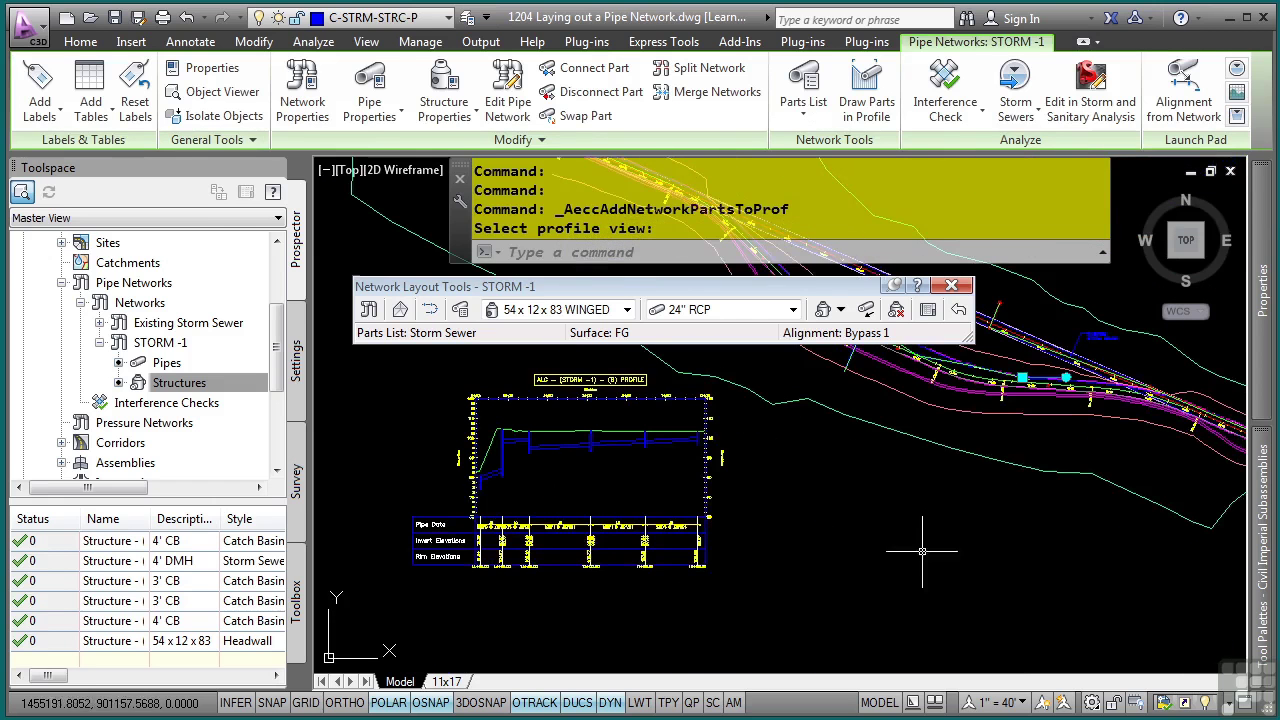
pyautogui.scroll(2, 930, 485)
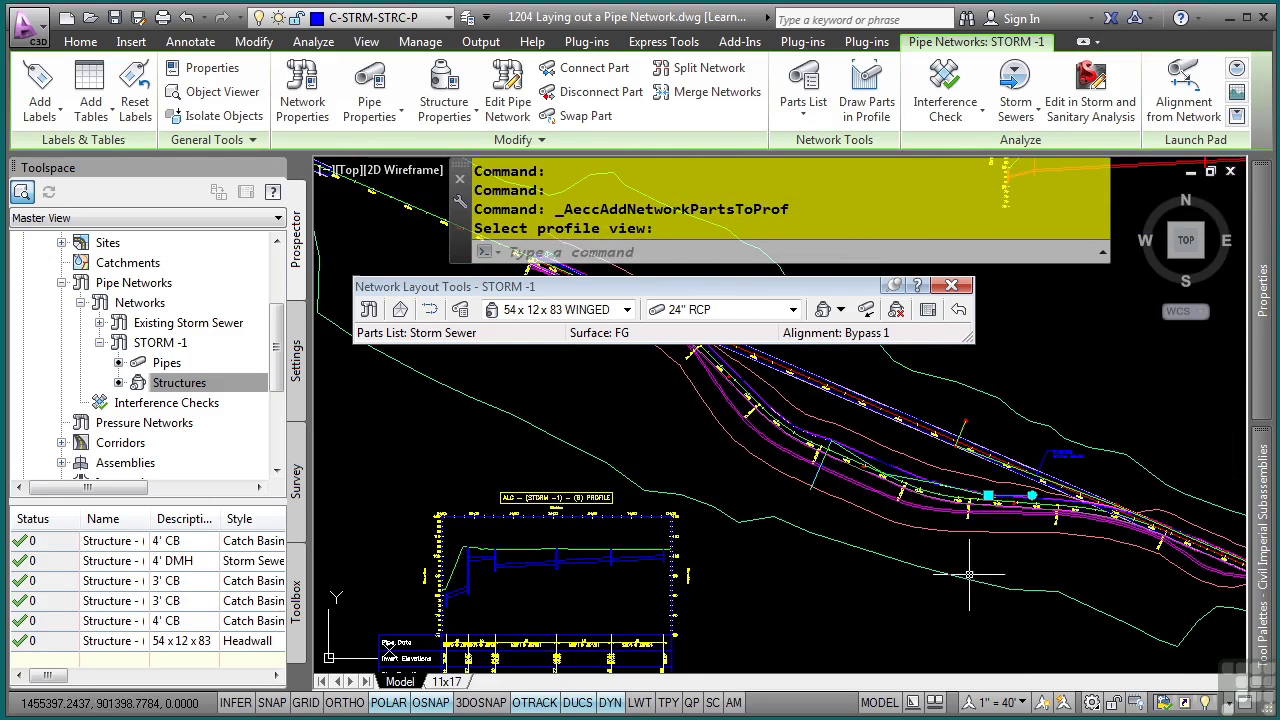
pyautogui.rightClick(1034, 568)
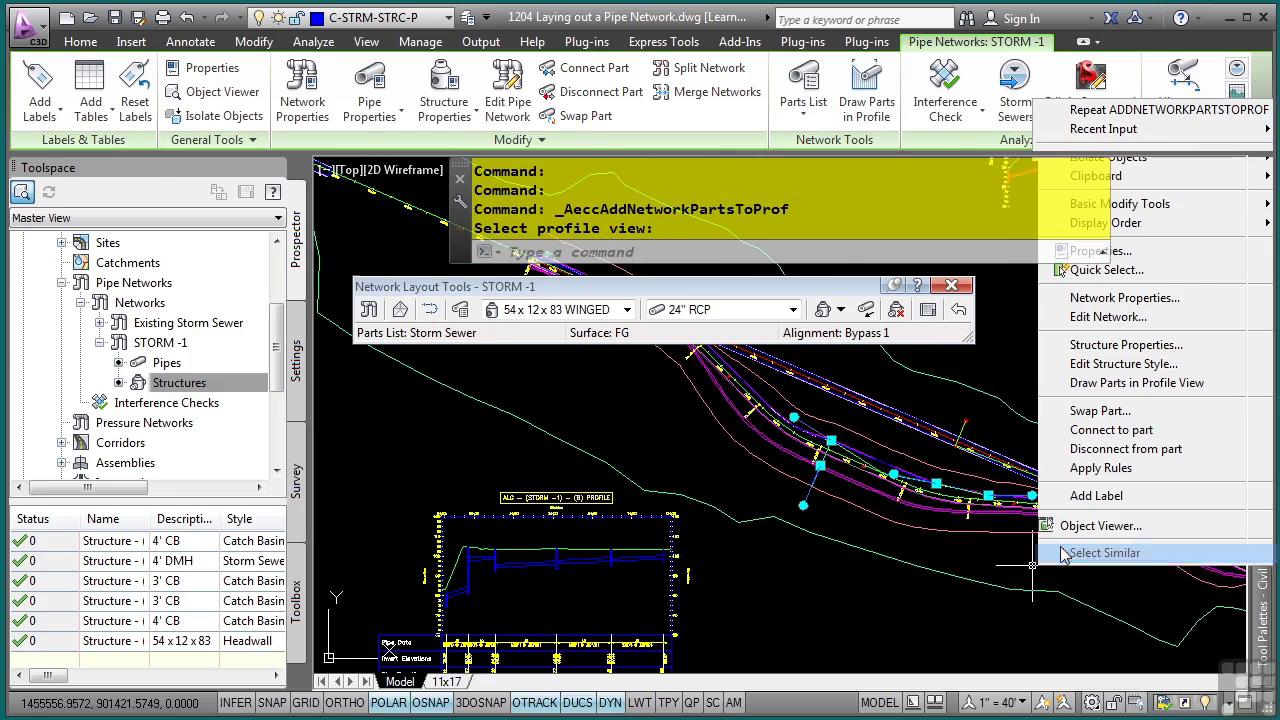
pyautogui.click(1058, 552)
pyautogui.scroll(5, 936, 505)
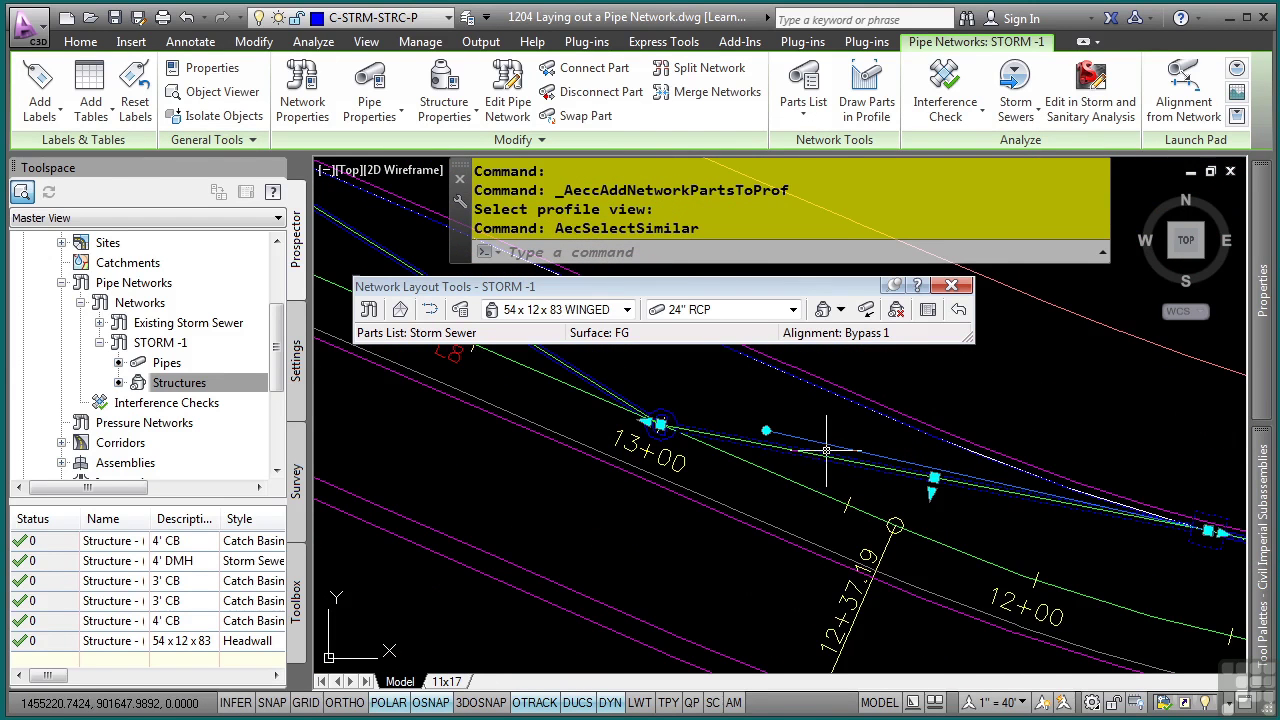
pyautogui.rightClick(830, 412)
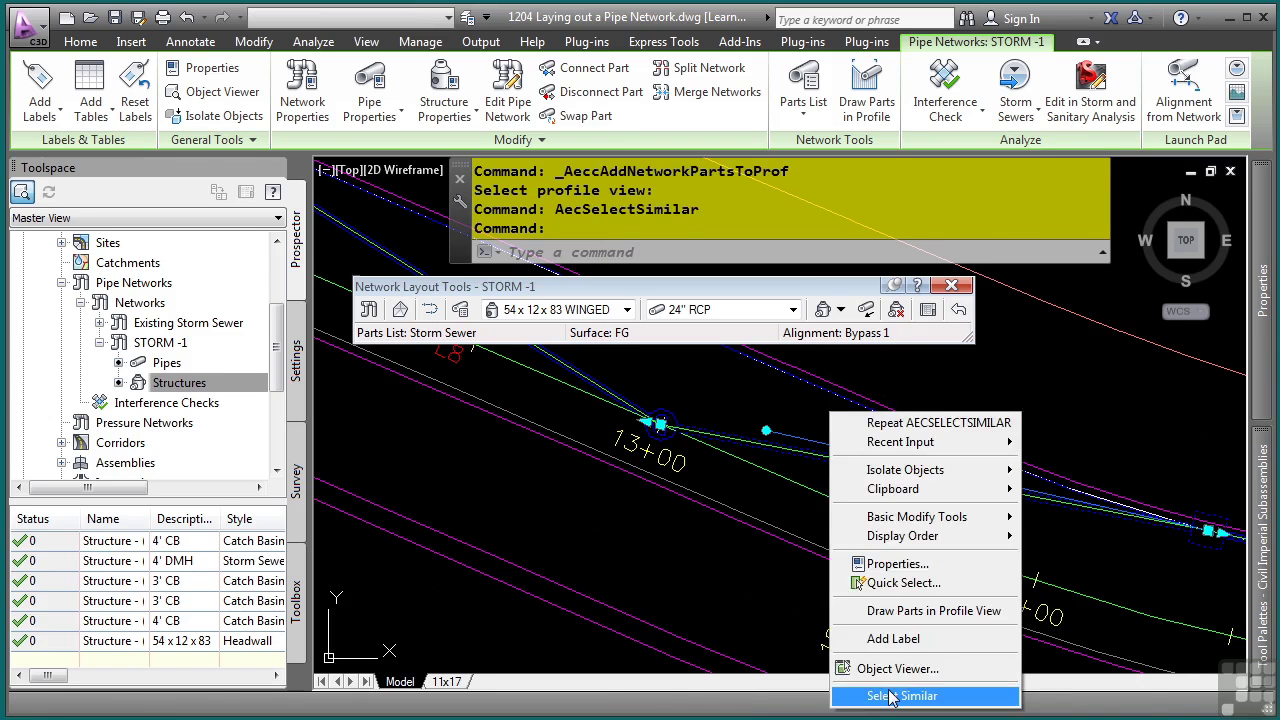
pyautogui.press('Escape')
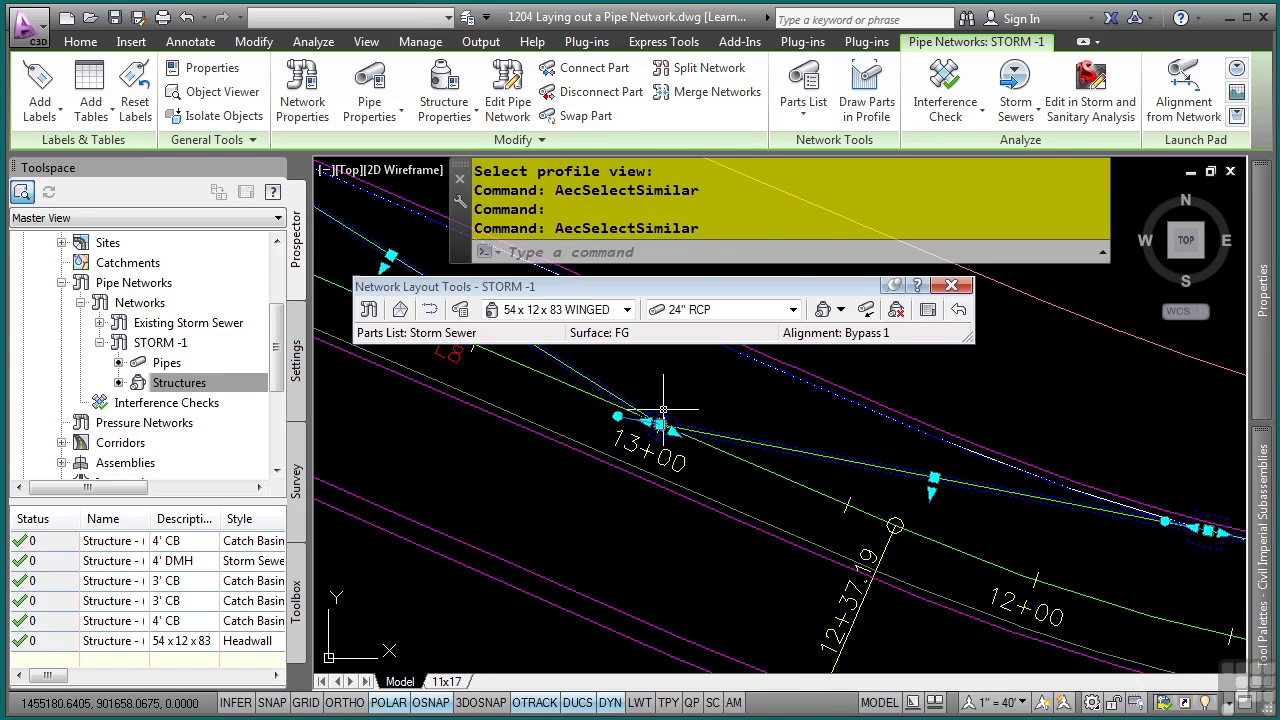
pyautogui.press('Escape')
pyautogui.scroll(5, 640, 480)
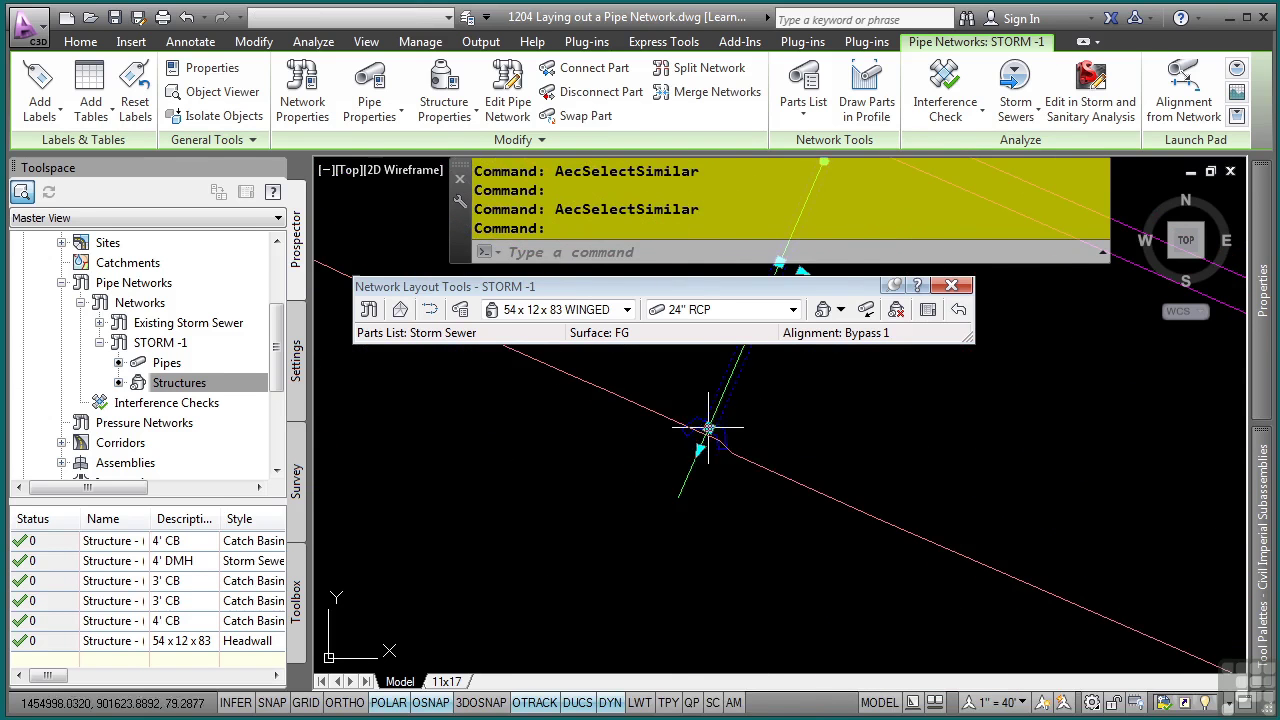
pyautogui.press('Escape')
pyautogui.scroll(-5, 722, 434)
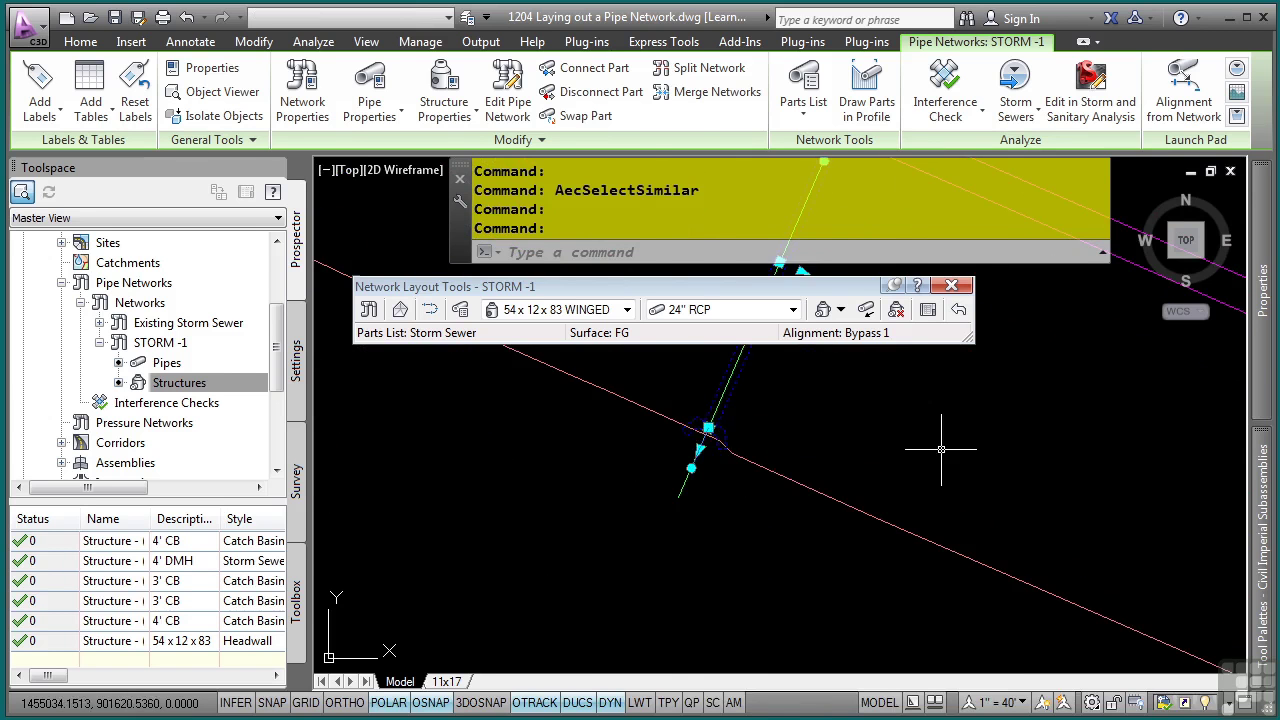
pyautogui.moveTo(996, 497)
pyautogui.mouseDown(button='middle')
pyautogui.moveTo(960, 400)
pyautogui.moveTo(1000, 300)
pyautogui.moveTo(840, 290)
pyautogui.mouseUp(button='middle')
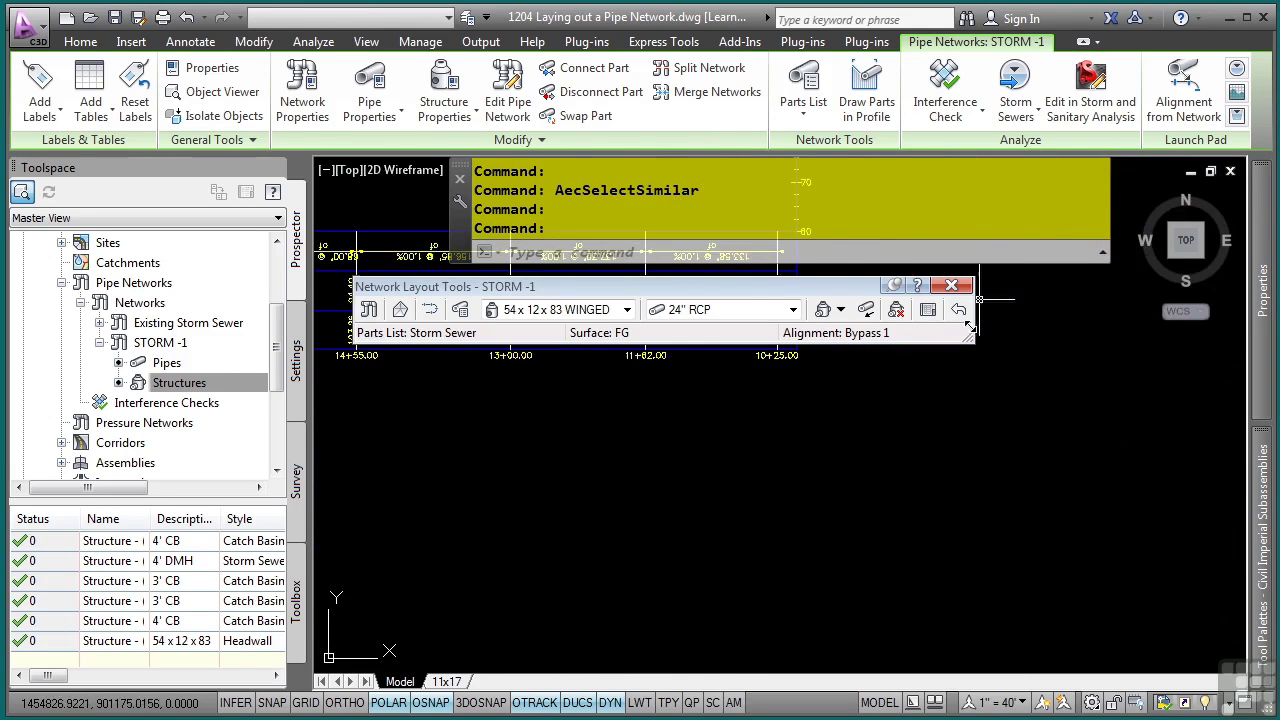
# Step: Run Draw Parts in Profile again, pick the Bypass 1 profile view, then end the command
pyautogui.click(866, 95)
pyautogui.scroll(-5, 824, 525)
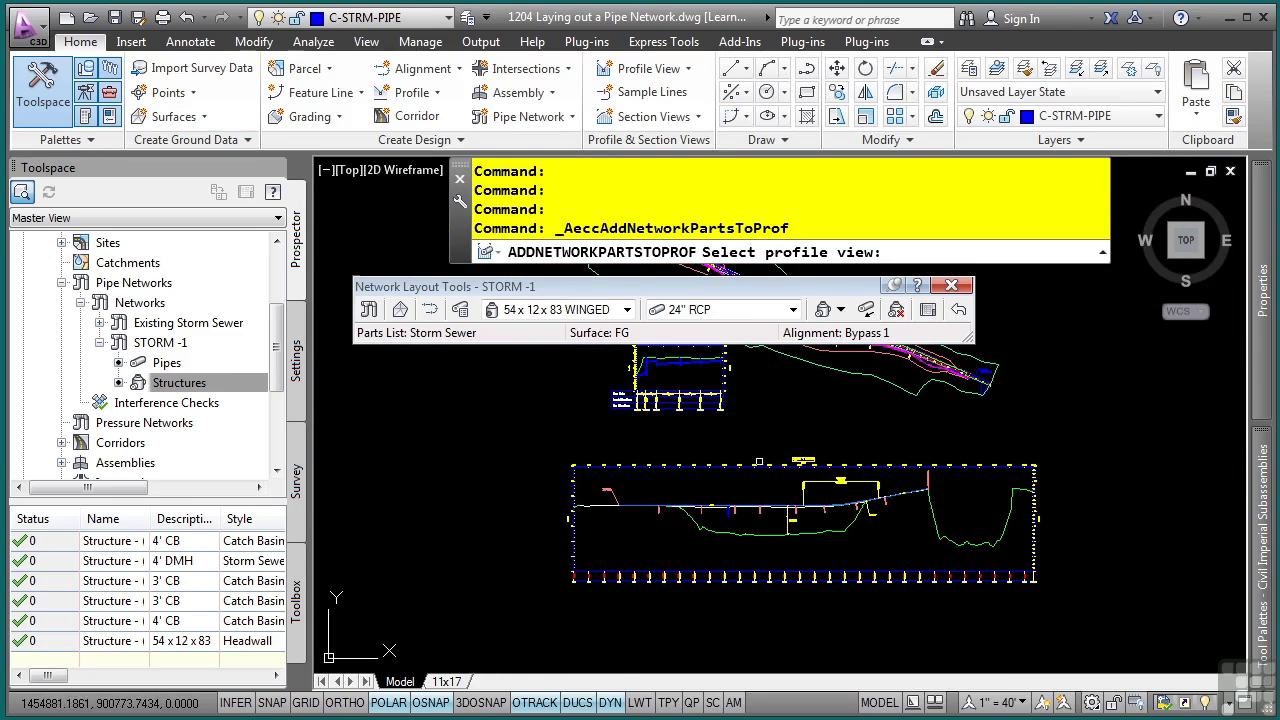
pyautogui.click(790, 530)
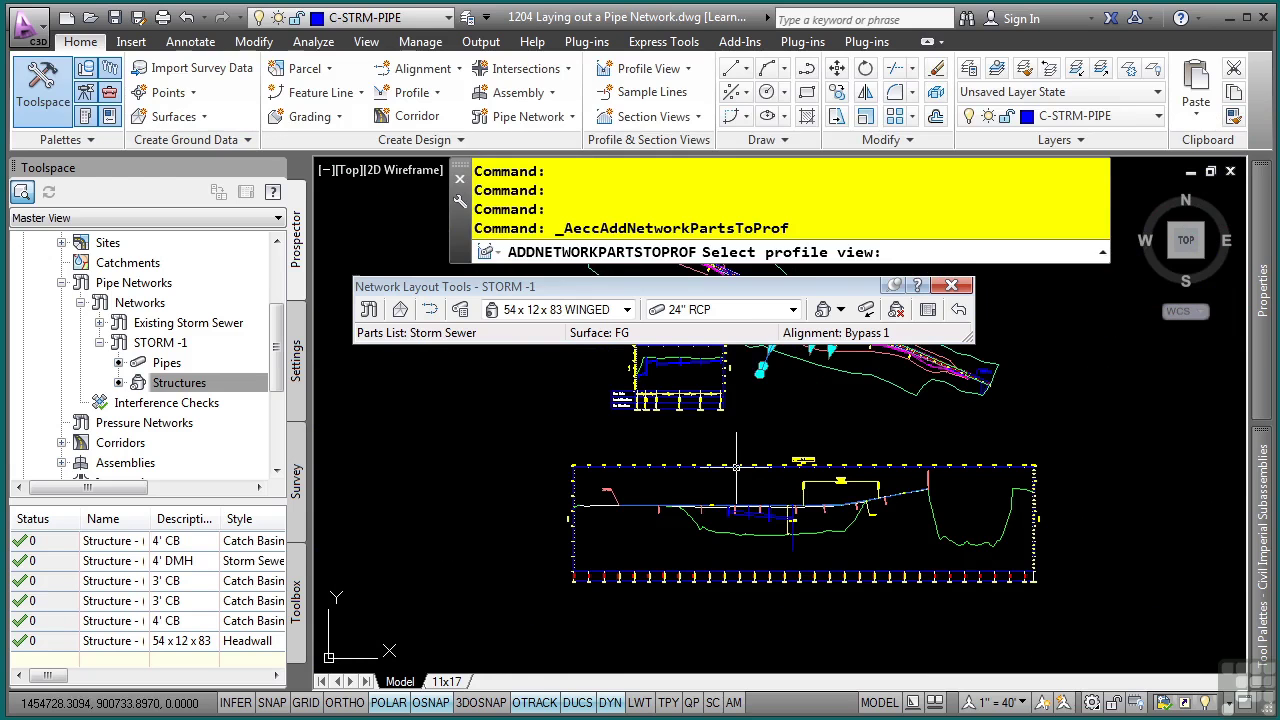
pyautogui.scroll(6, 790, 525)
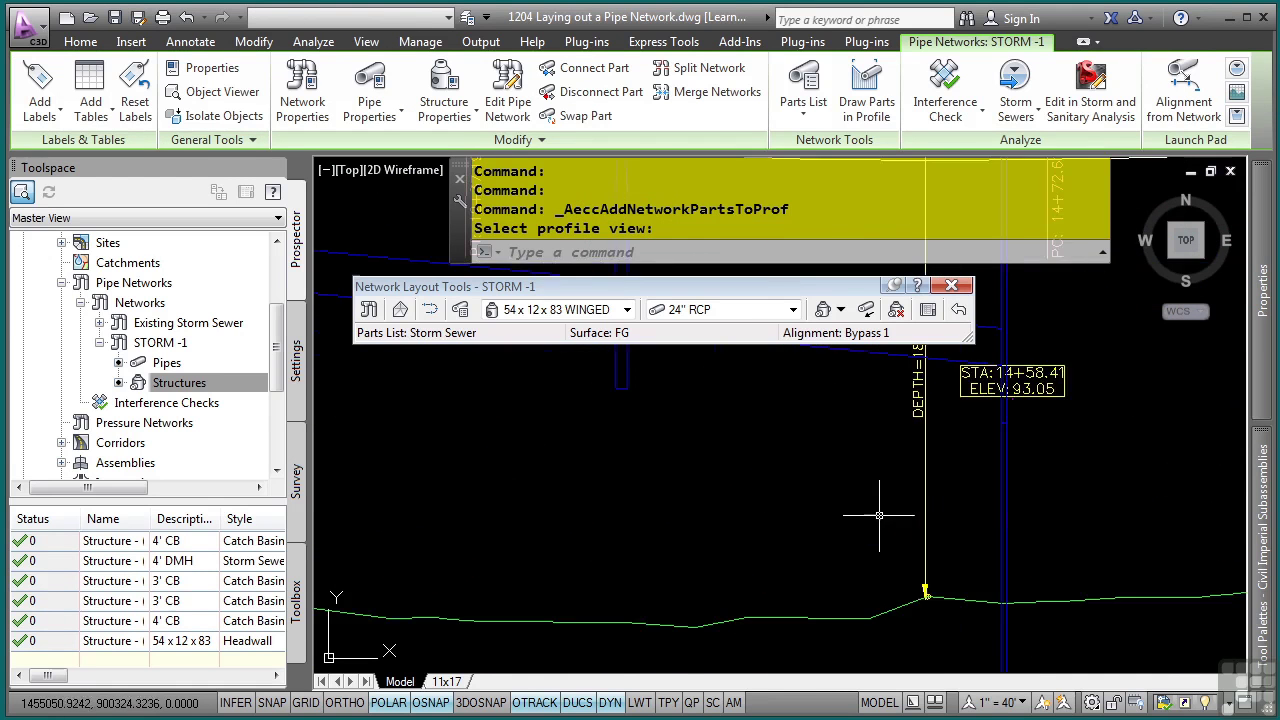
pyautogui.scroll(-4, 872, 486)
pyautogui.press('Escape')
pyautogui.press('Escape')
pyautogui.press('Escape')
pyautogui.press('Escape')
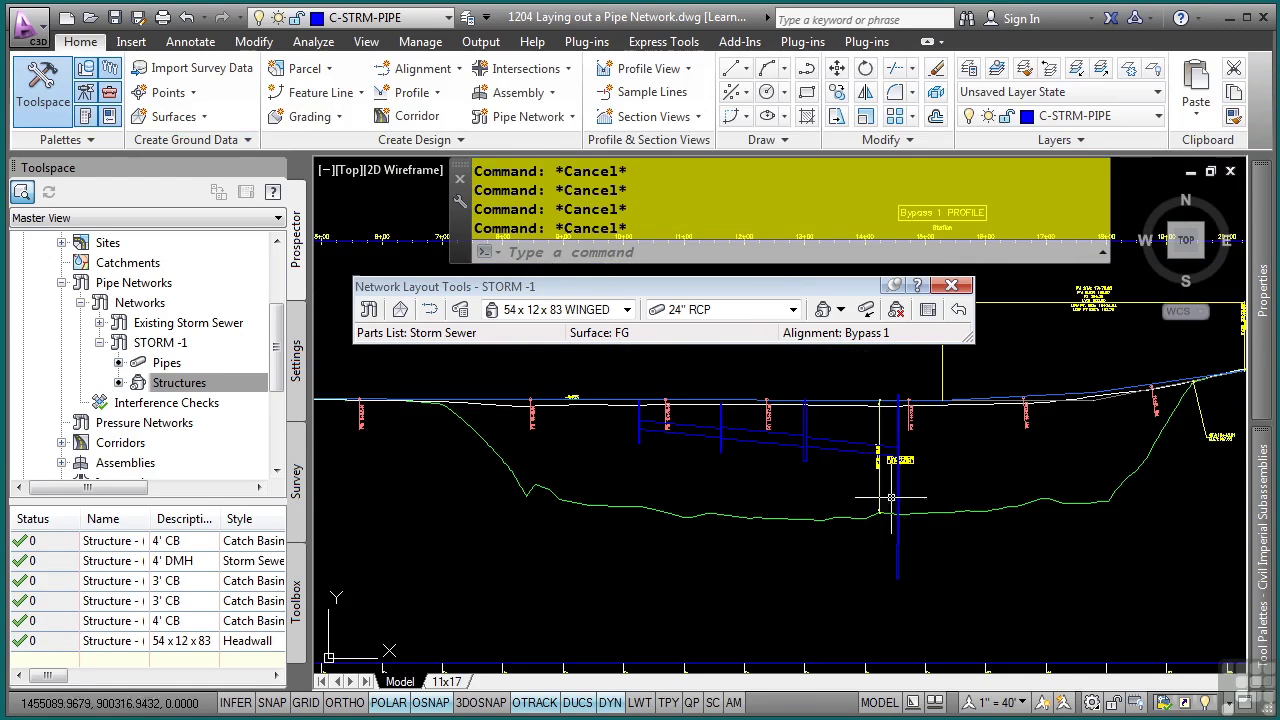
# Step: Delete the stray structure and leftover STORM -1 parts below the ground line near station 14+58
pyautogui.click(900, 561)
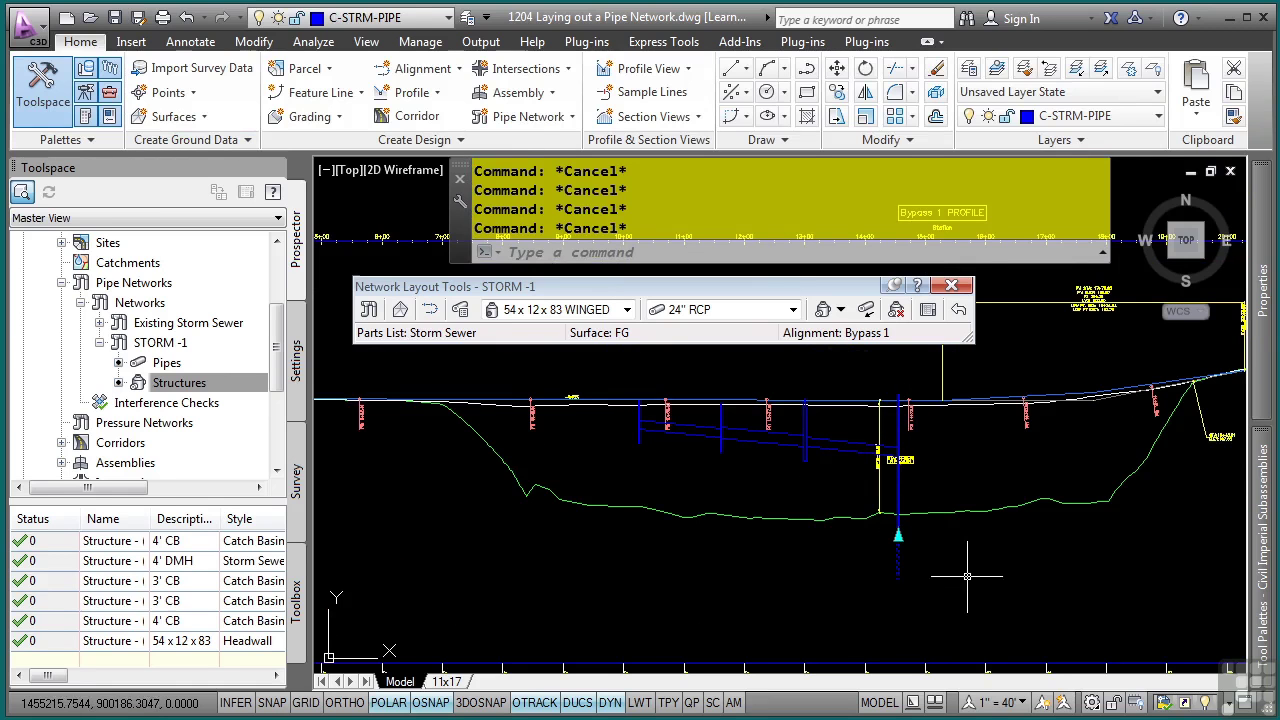
pyautogui.press('Delete')
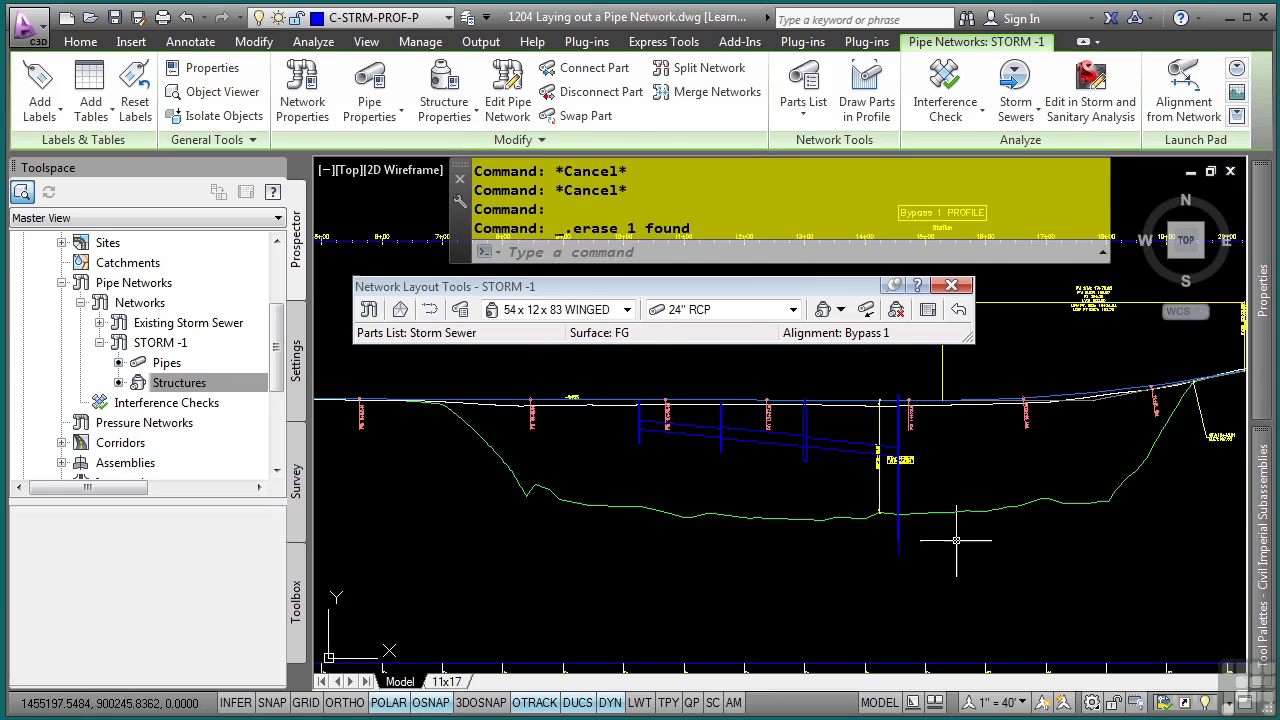
pyautogui.click(910, 525)
pyautogui.click(893, 561)
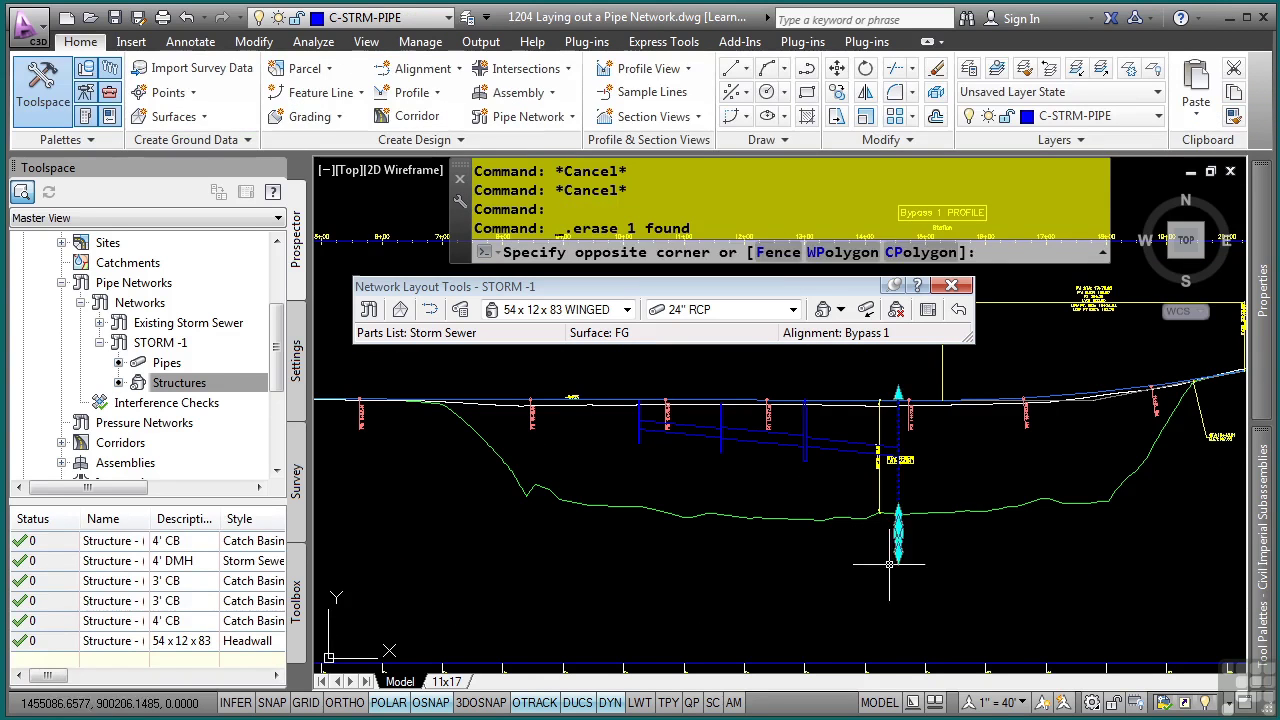
pyautogui.press('Delete')
pyautogui.scroll(3, 883, 460)
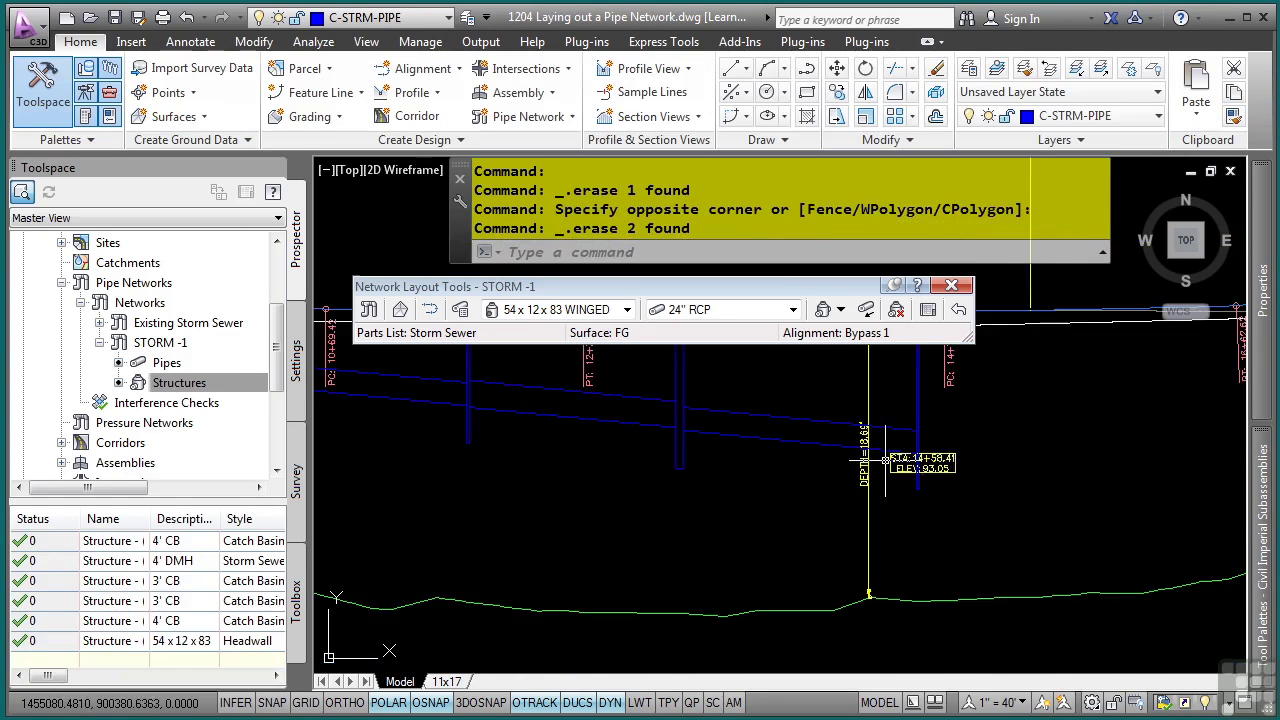
pyautogui.moveTo(638, 468); pyautogui.dragTo(912, 550, button='middle')
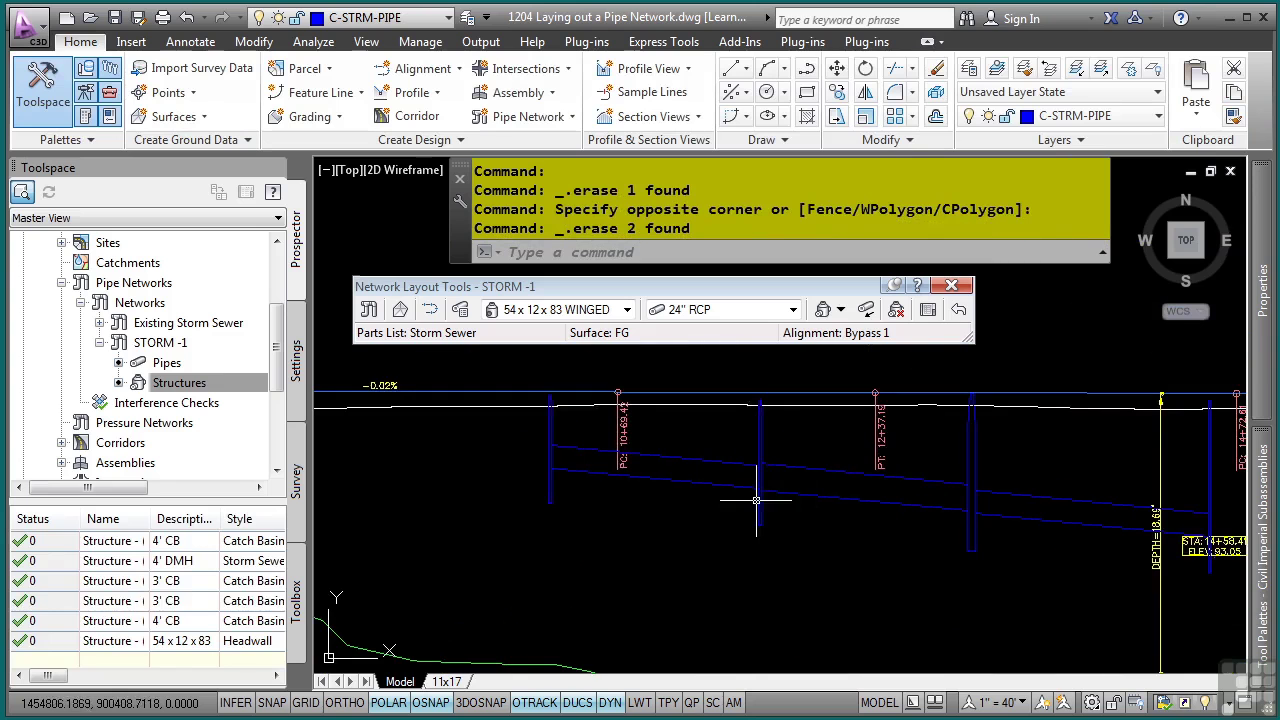